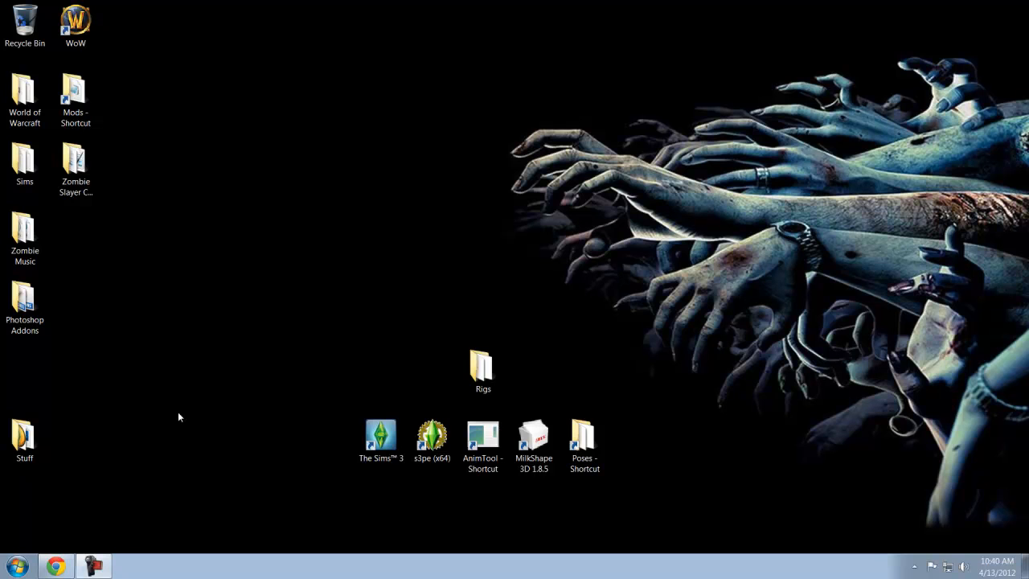
# Switch to Chrome and read the list of required downloads in the Mod The Sims custom poses tutorial
pyautogui.click(69, 569)
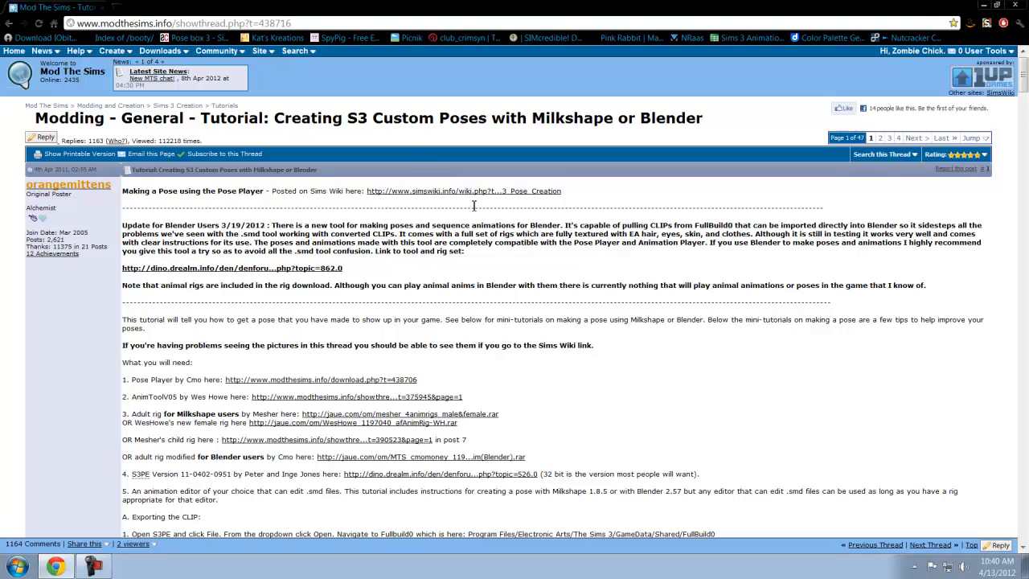
pyautogui.scroll(-3, 294, 278)
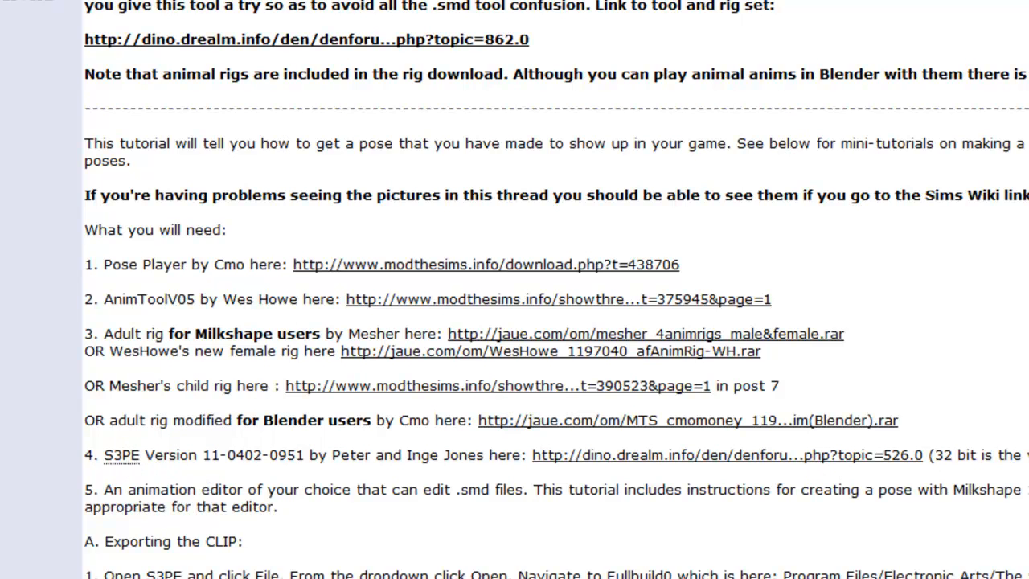
pyautogui.scroll(-3, 514, 290)
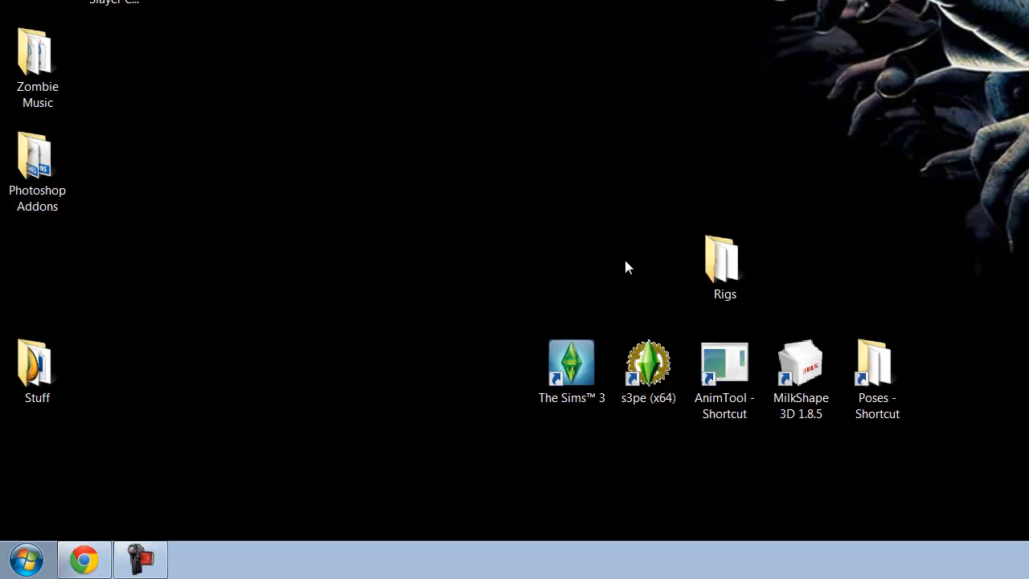
# Check the rig files inside the desktop's Rigs folder and close the folder
pyautogui.doubleClick(716, 265)
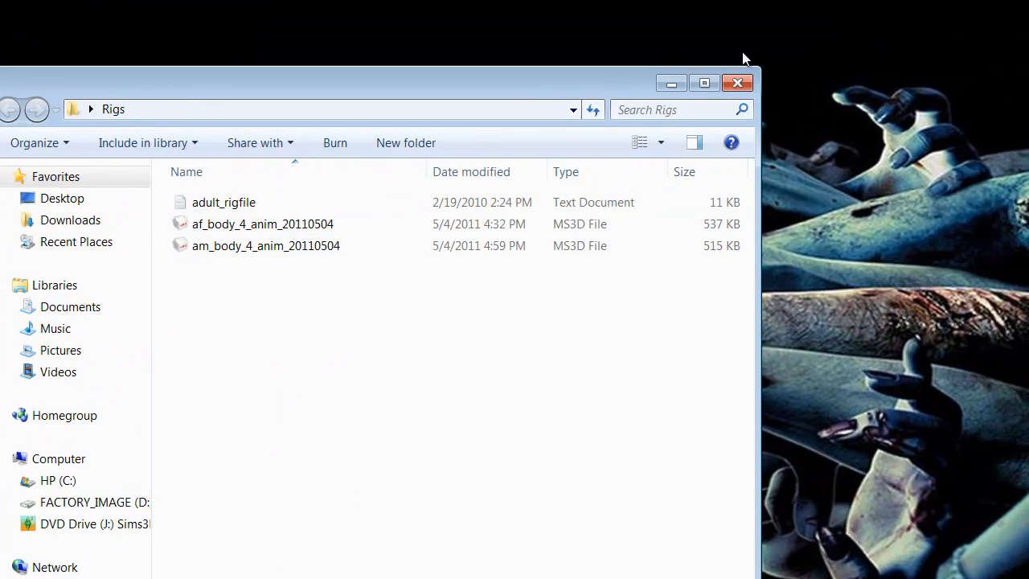
pyautogui.click(739, 82)
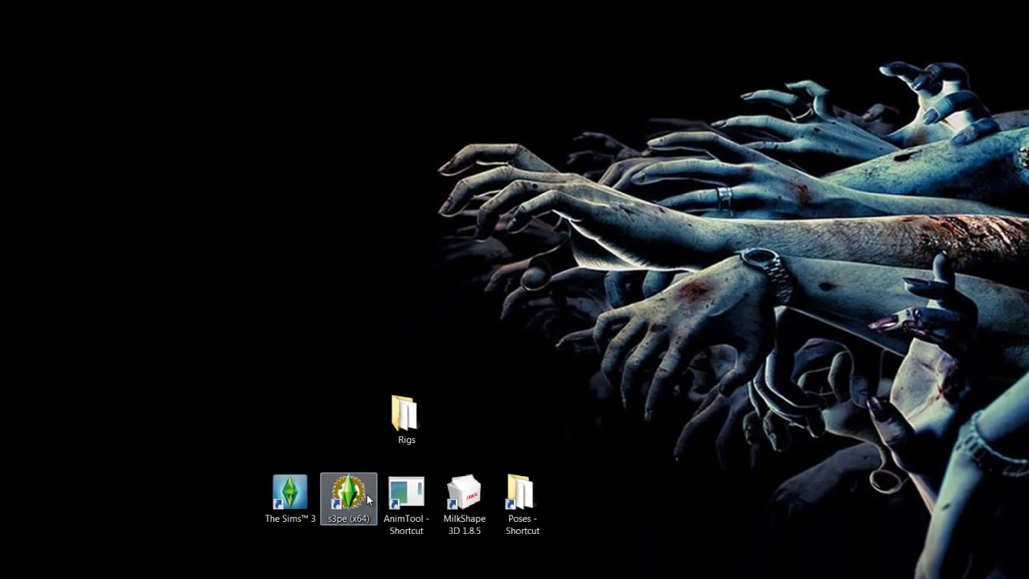
# Launch s3pe (x64) and browse for a package to open in Program Files (x86) on drive C
pyautogui.doubleClick(400, 459)
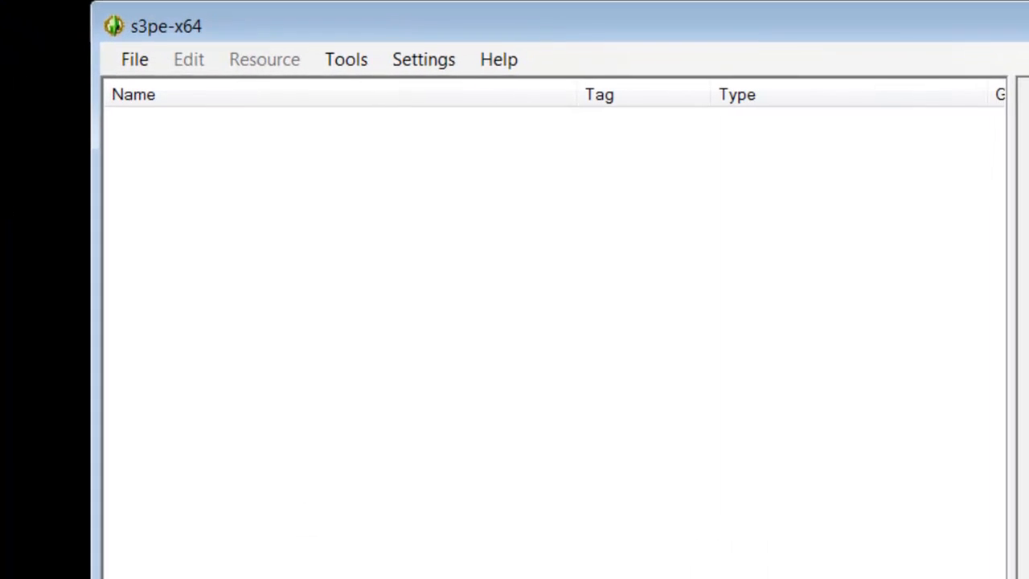
pyautogui.click(135, 61)
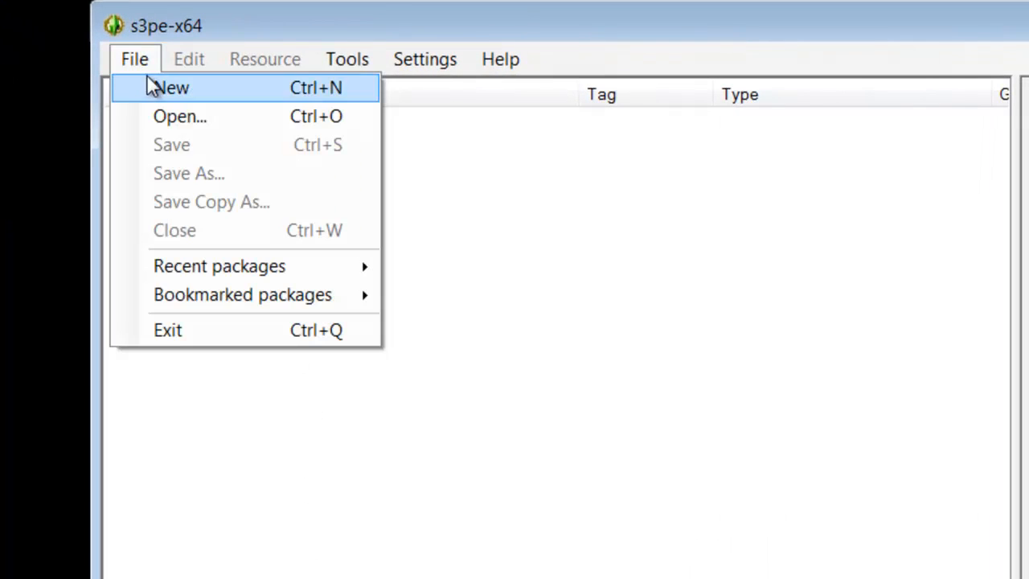
pyautogui.click(151, 117)
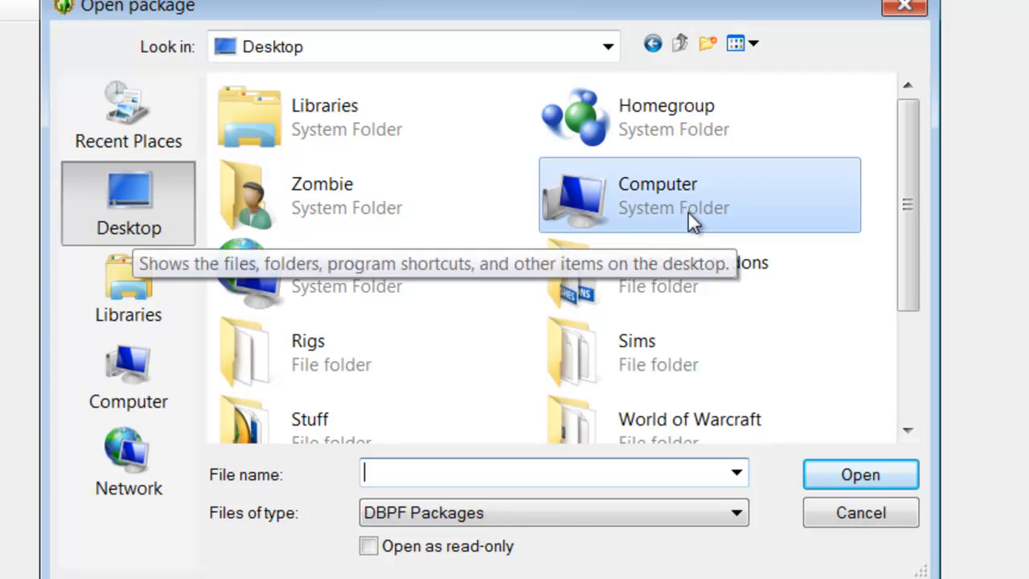
pyautogui.doubleClick(690, 215)
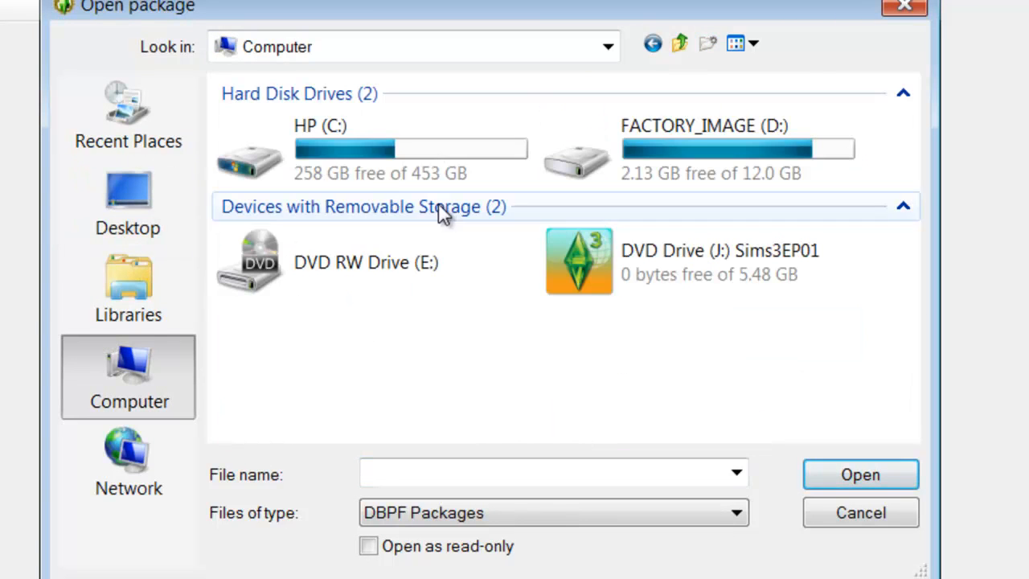
pyautogui.doubleClick(382, 165)
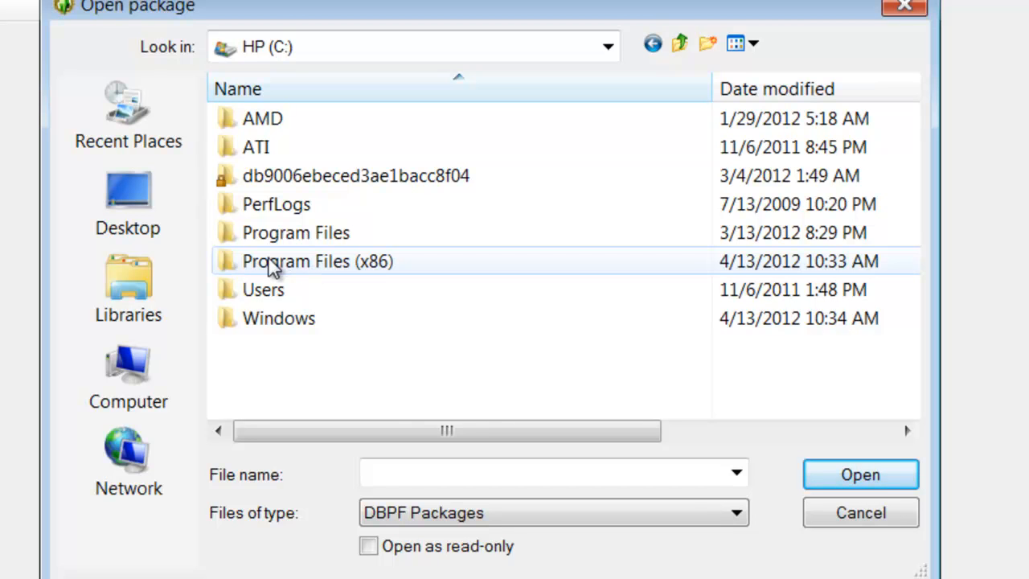
pyautogui.doubleClick(302, 260)
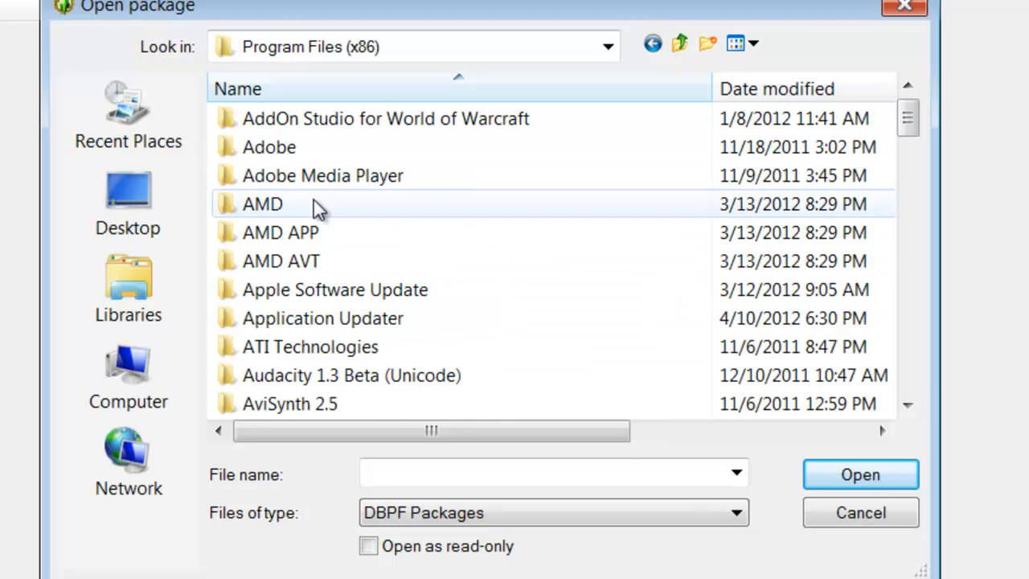
# Open the FullBuild0 package from Electronic Arts\The Sims 3\GameData\Shared\Packages
pyautogui.scroll(-3, 321, 292)
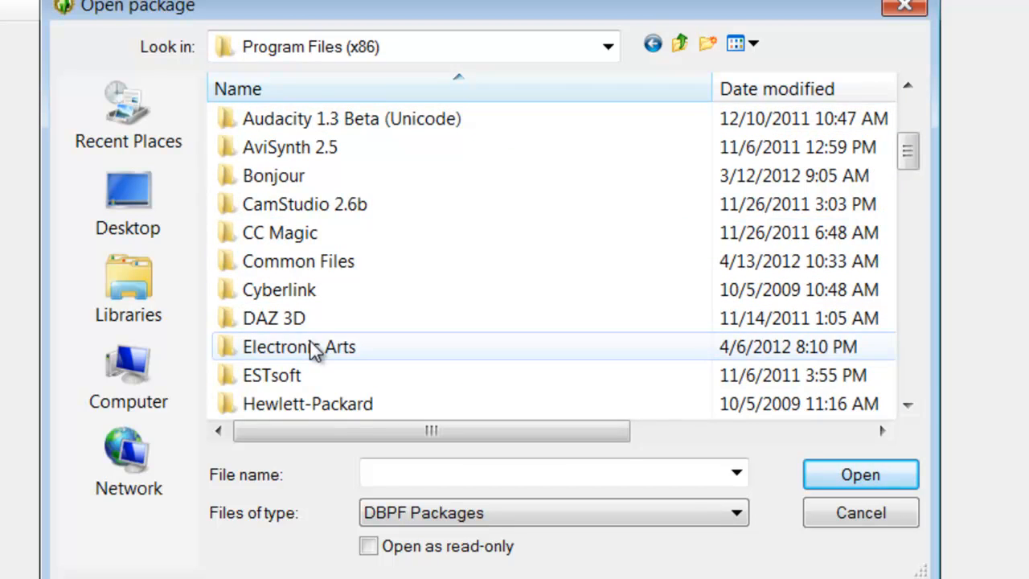
pyautogui.doubleClick(310, 344)
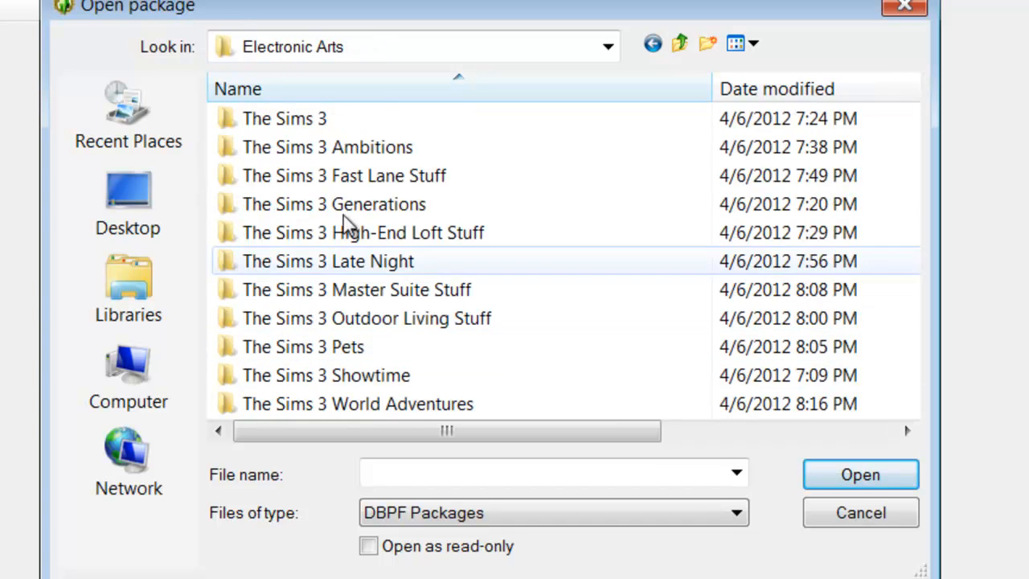
pyautogui.doubleClick(334, 121)
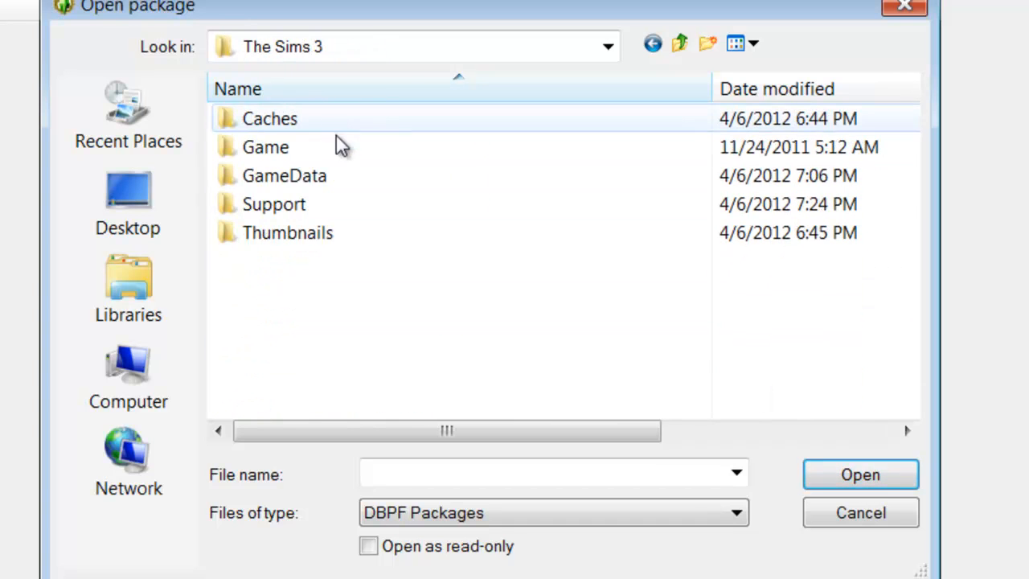
pyautogui.doubleClick(321, 183)
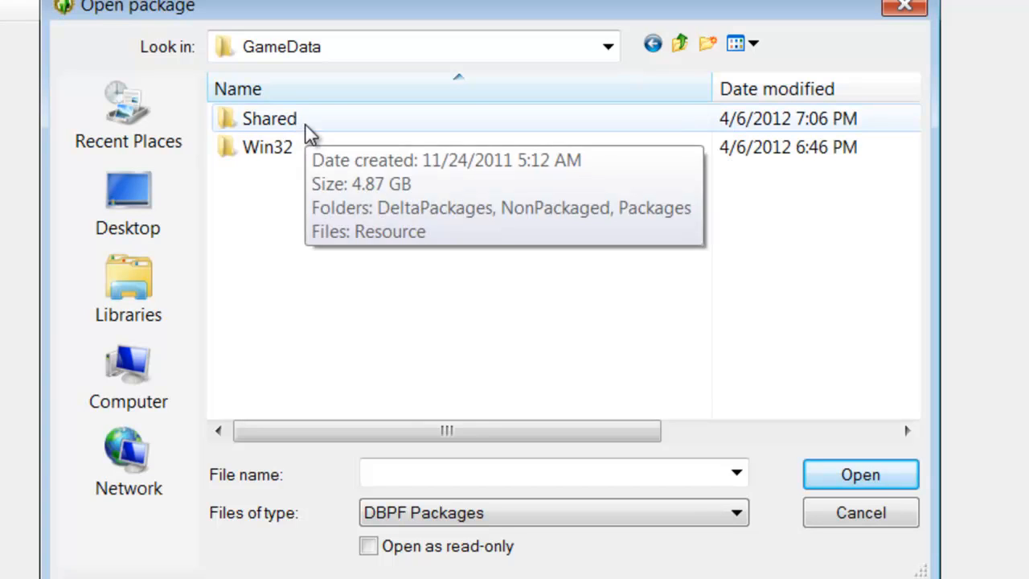
pyautogui.doubleClick(307, 128)
pyautogui.doubleClick(321, 174)
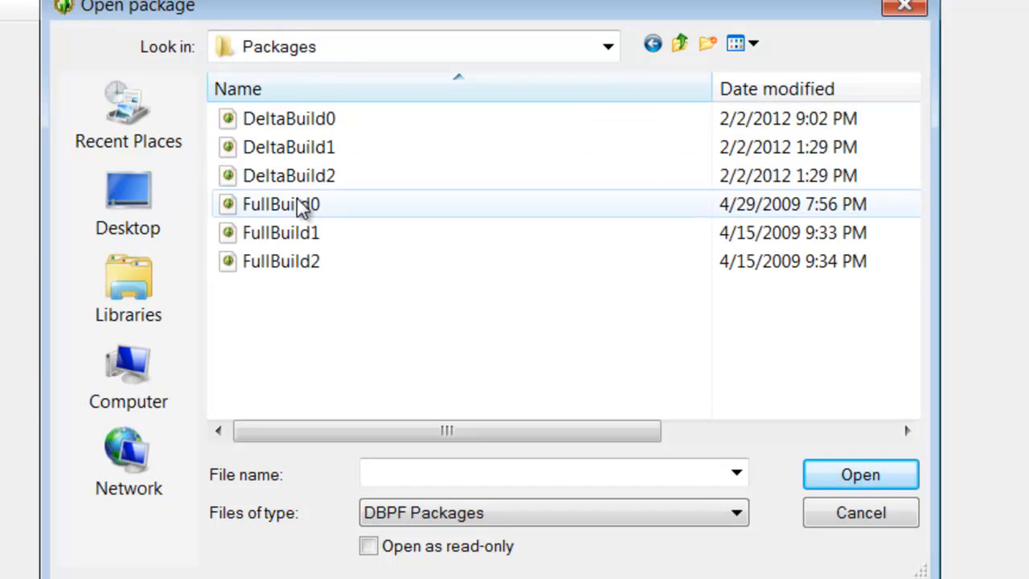
pyautogui.click(298, 202)
pyautogui.click(864, 480)
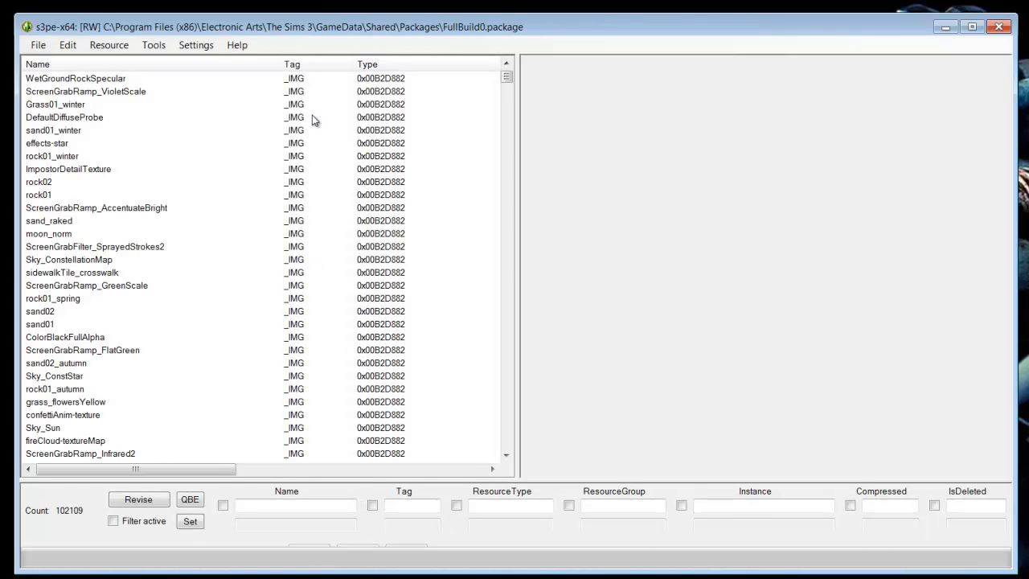
# Sort the package's resource list by tag and name in ascending order
pyautogui.click(325, 64)
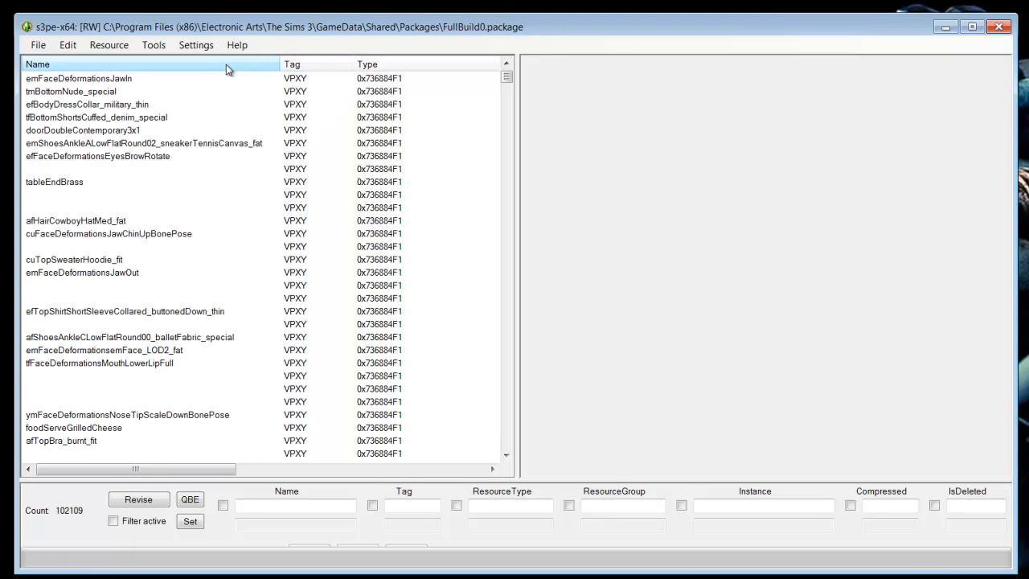
pyautogui.click(321, 66)
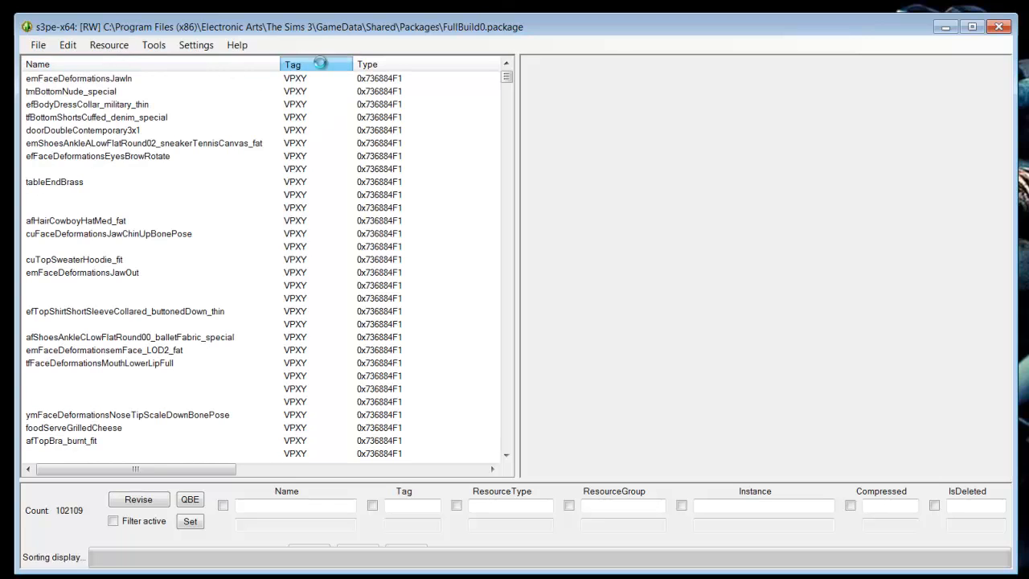
pyautogui.click(218, 62)
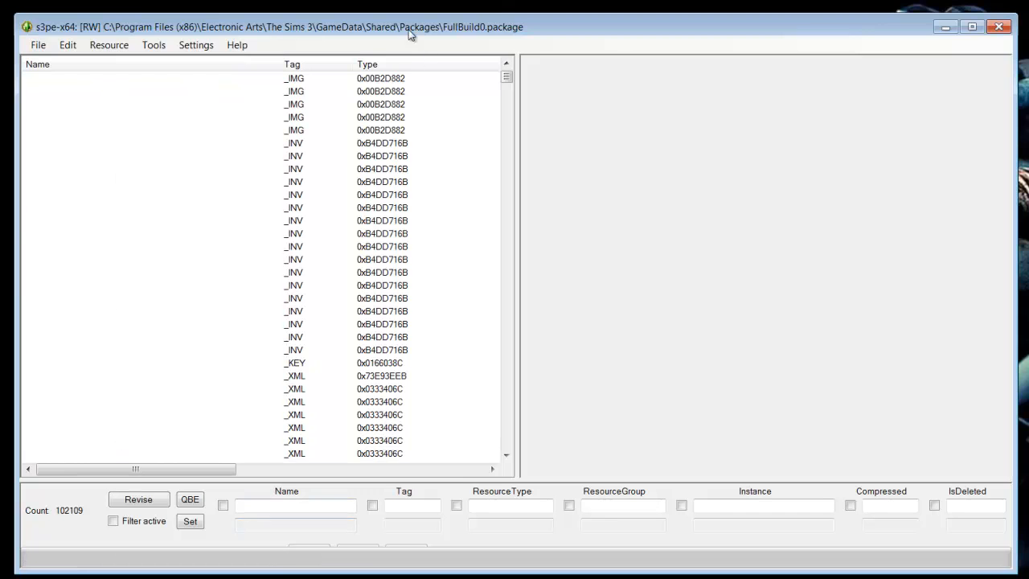
# Stretch the s3pe window taller and enlarge the filter area beneath the resource list
pyautogui.moveTo(409, 5); pyautogui.dragTo(409, 0)
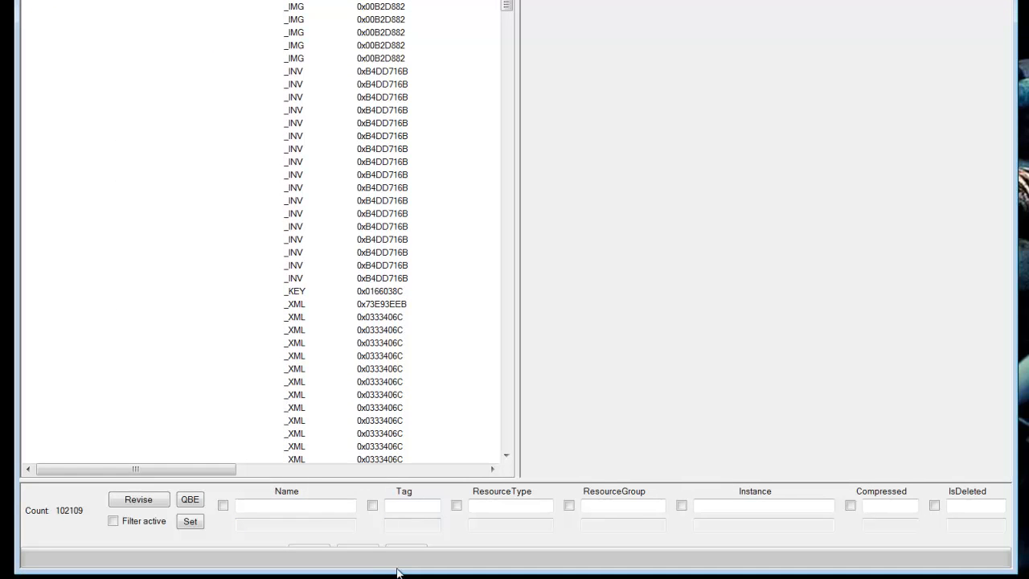
pyautogui.moveTo(398, 571); pyautogui.dragTo(398, 578)
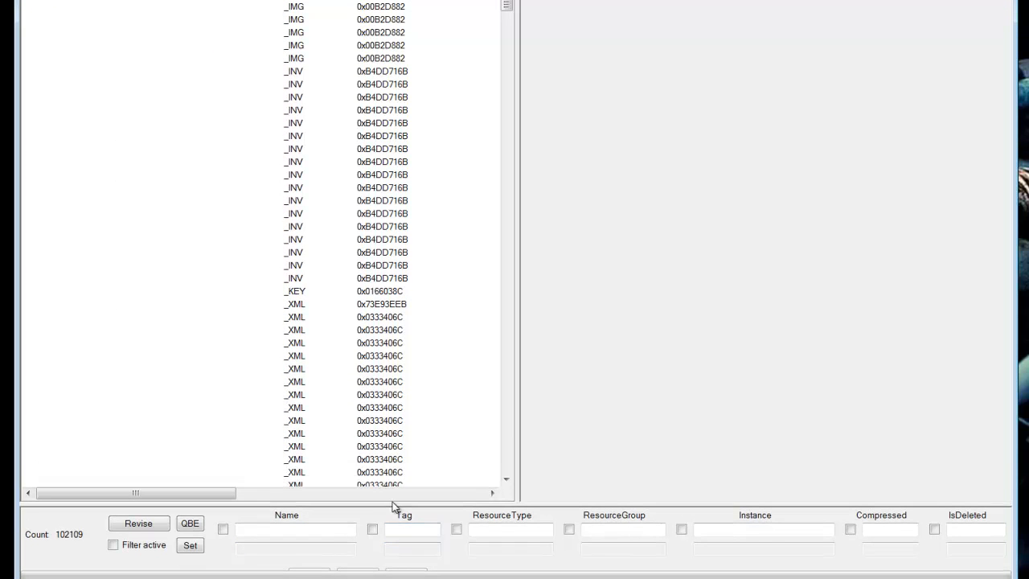
pyautogui.moveTo(392, 505); pyautogui.dragTo(400, 439)
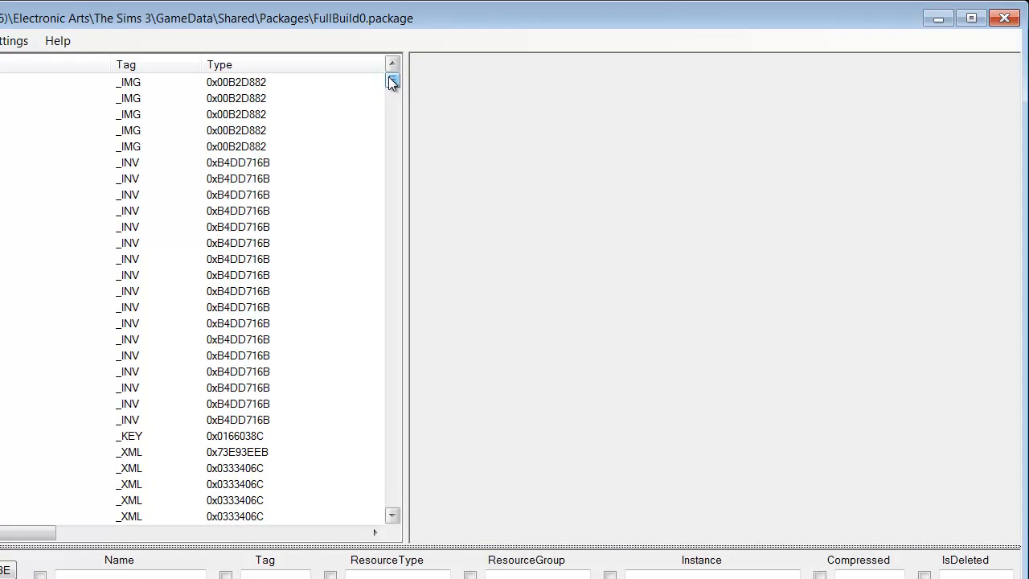
# Select the CLIP resource a2o_chessTable_move1_otherSide_chessTablePiece in the sorted list
pyautogui.moveTo(389, 78); pyautogui.dragTo(147, 433)
pyautogui.moveTo(396, 84); pyautogui.dragTo(356, 188)
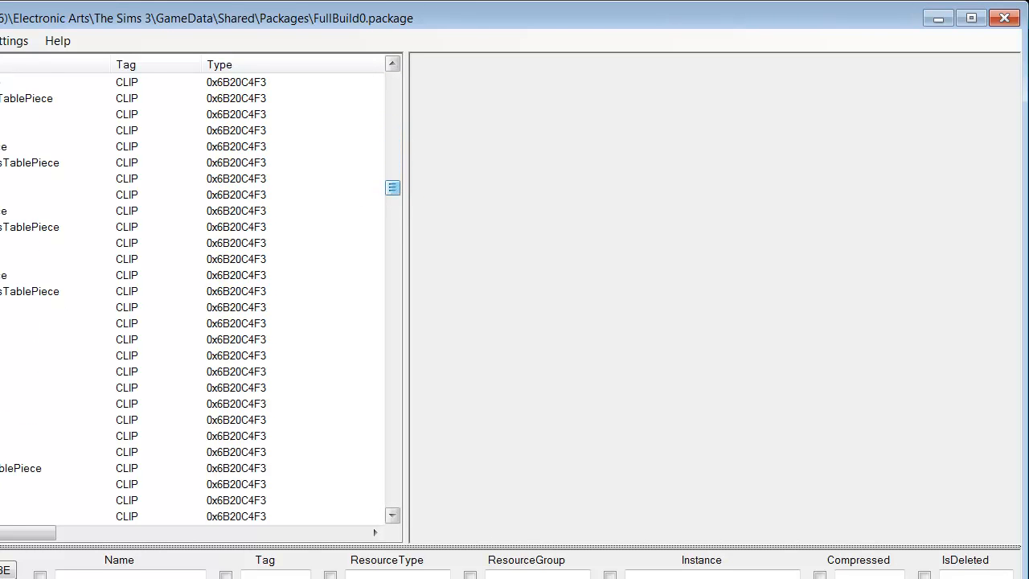
pyautogui.click(225, 119)
# Find the CLIP resource a_xevt_702 in the resource list and start exporting it with a rename
pyautogui.scroll(4, 303, 121)
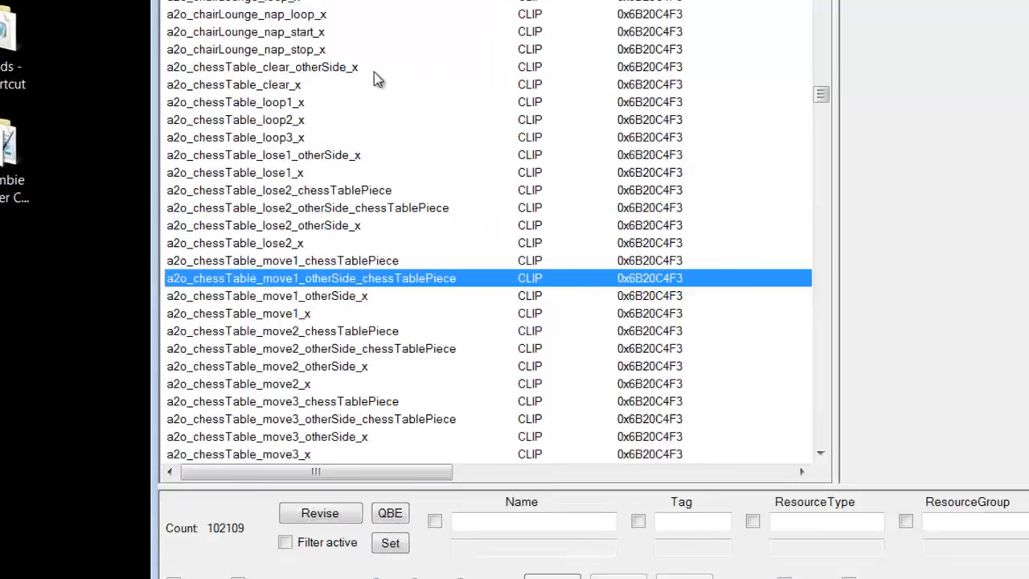
pyautogui.scroll(20, 374, 73)
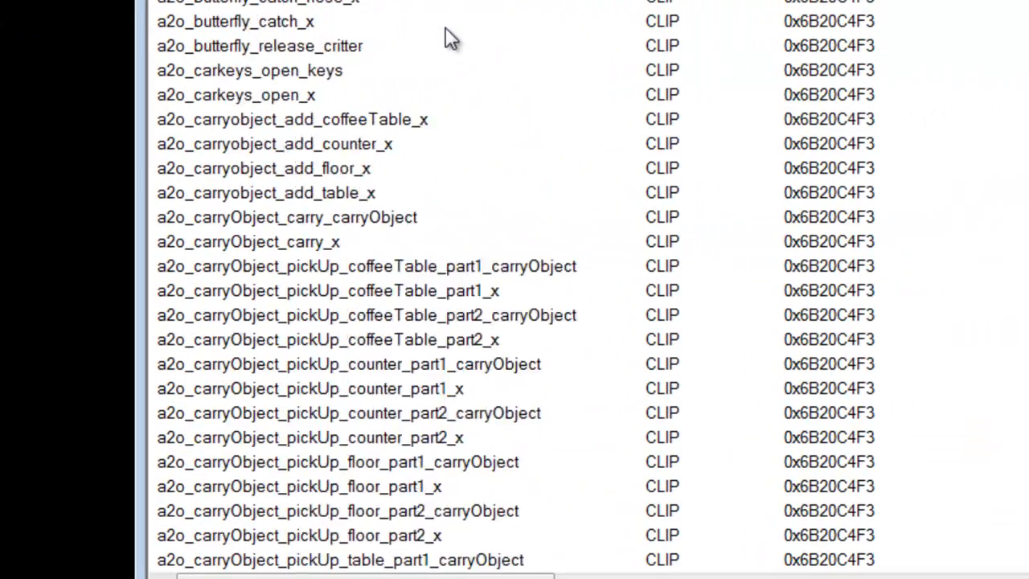
pyautogui.scroll(8, 395, 37)
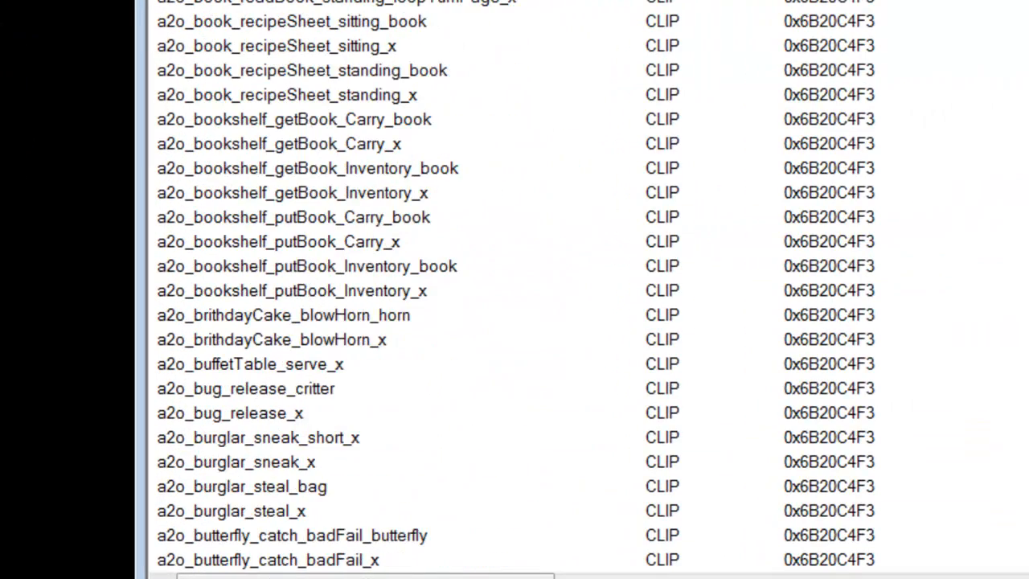
pyautogui.scroll(17, 514, 290)
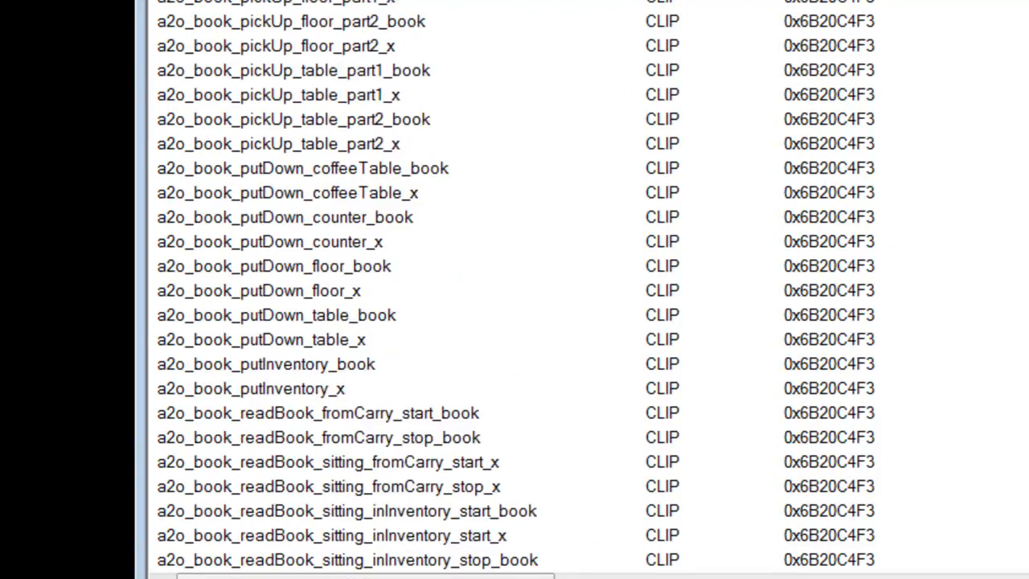
pyautogui.scroll(20, 378, 286)
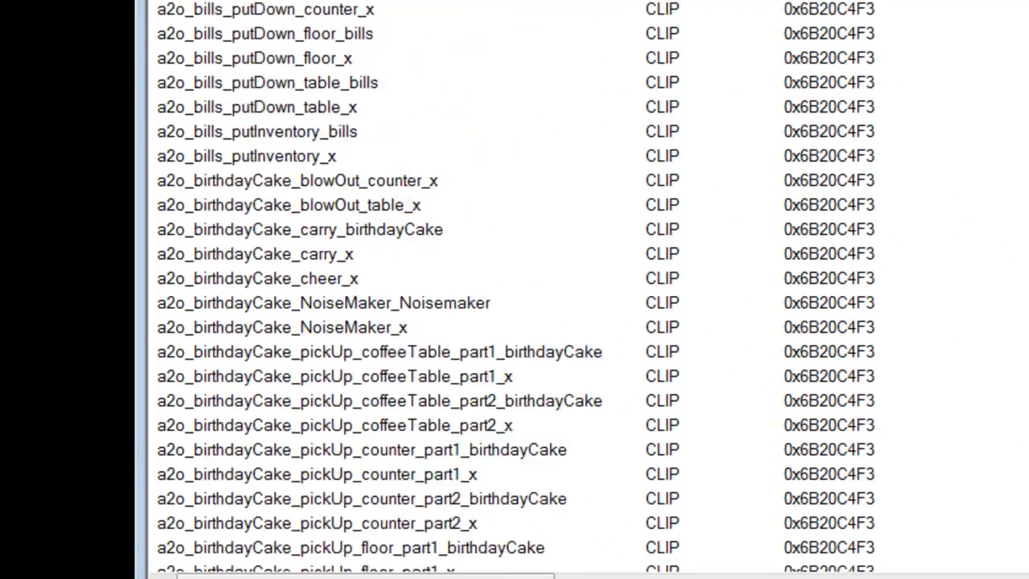
pyautogui.scroll(20, 515, 290)
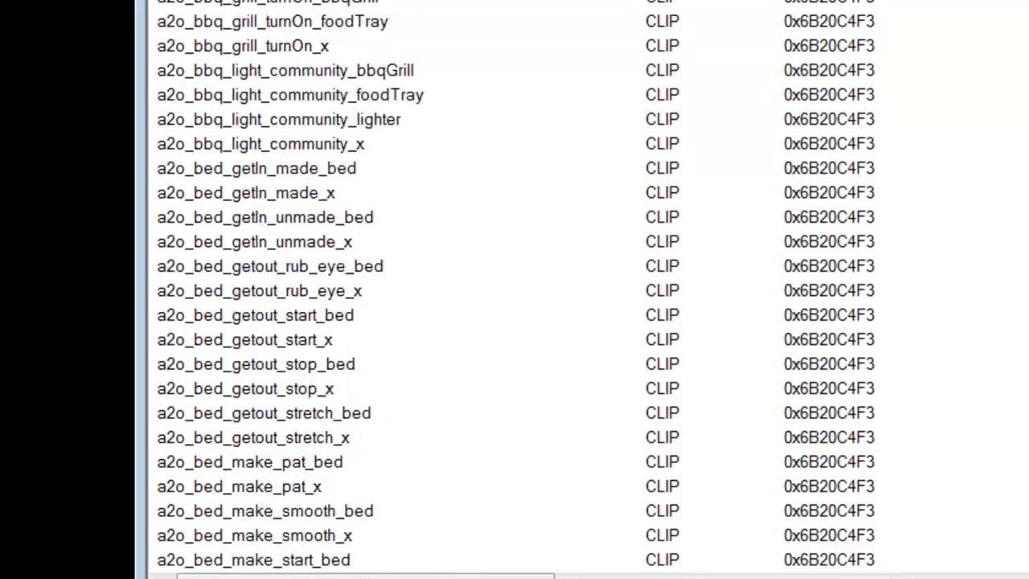
pyautogui.scroll(20, 514, 289)
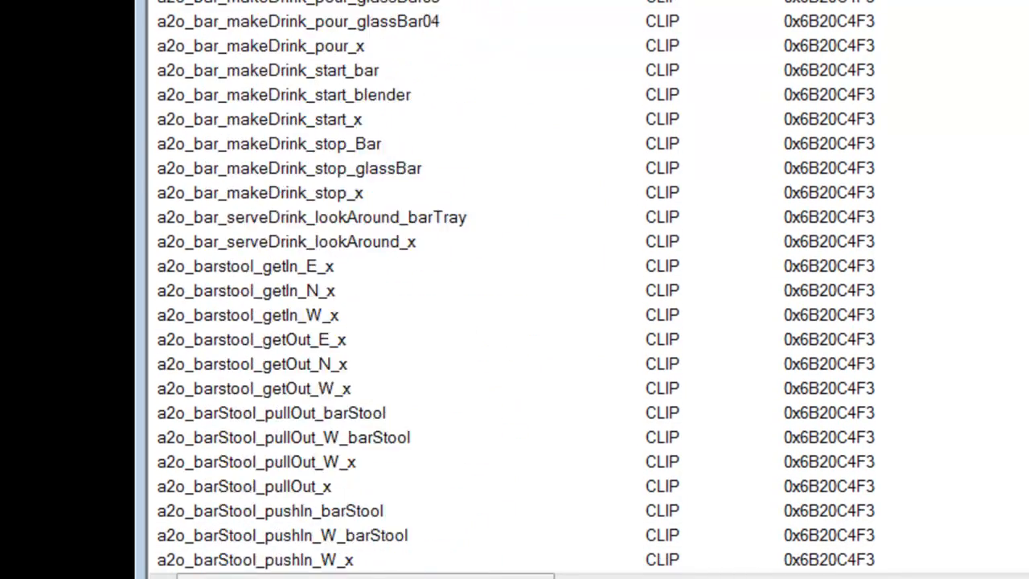
pyautogui.scroll(20, 514, 290)
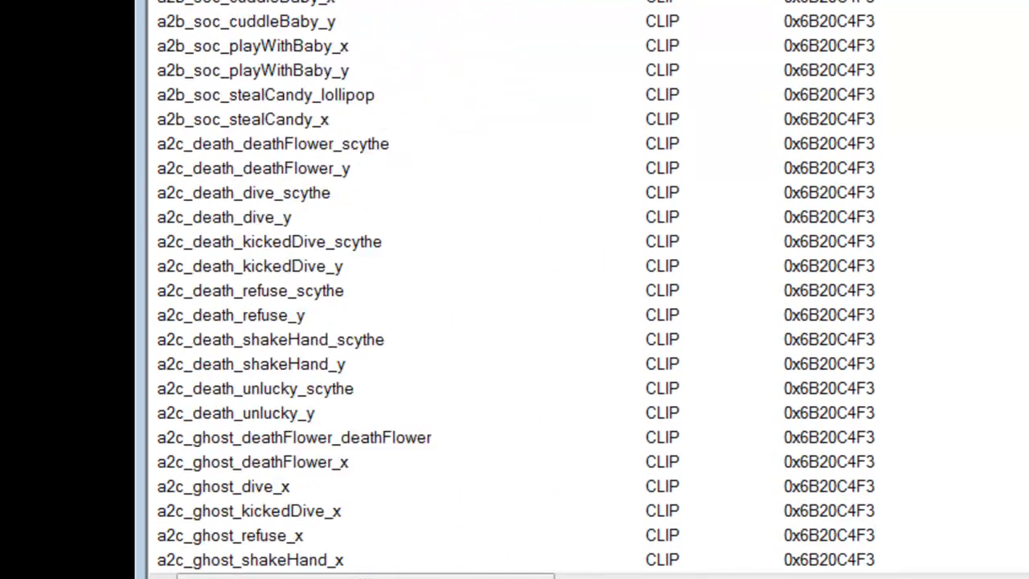
pyautogui.scroll(20, 514, 289)
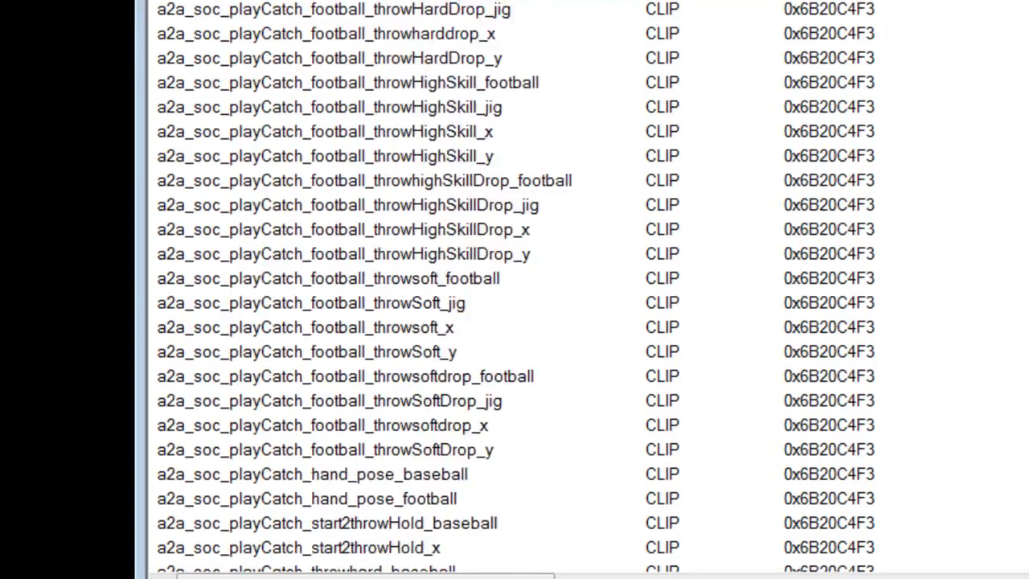
pyautogui.scroll(20, 515, 289)
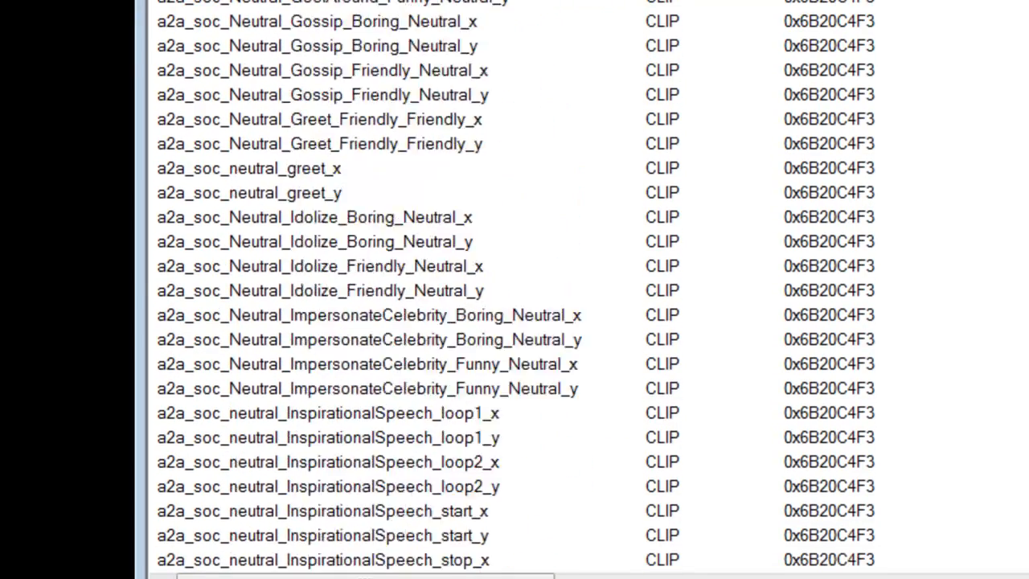
pyautogui.scroll(20, 514, 289)
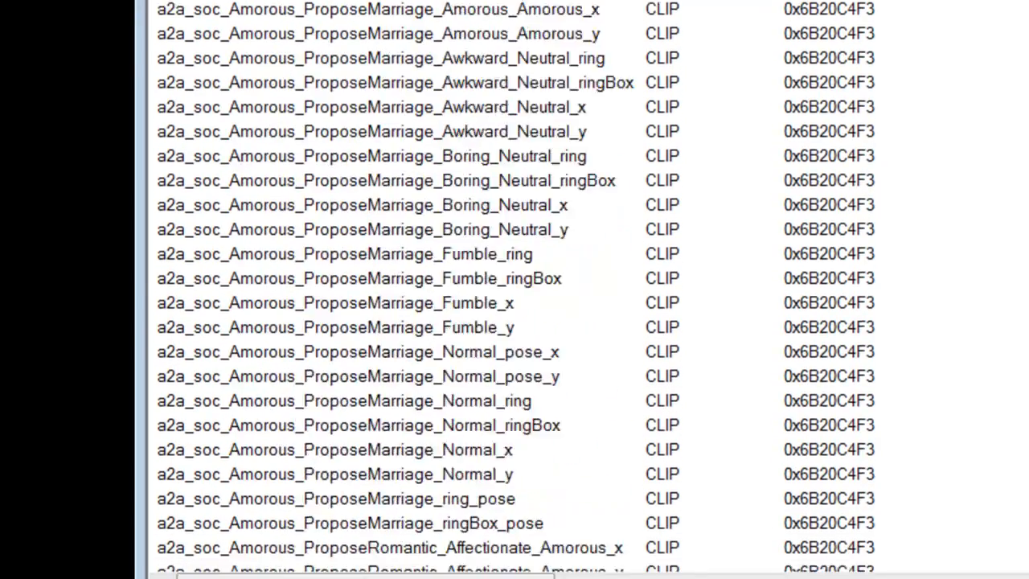
pyautogui.scroll(20, 514, 289)
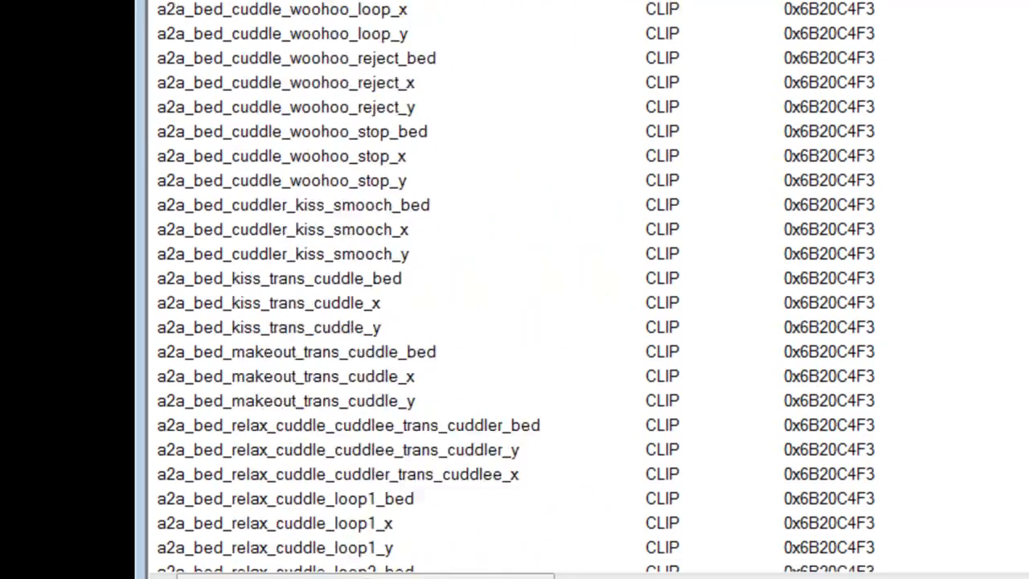
pyautogui.click(321, 535)
pyautogui.scroll(-1, 378, 434)
pyautogui.scroll(-2, 378, 434)
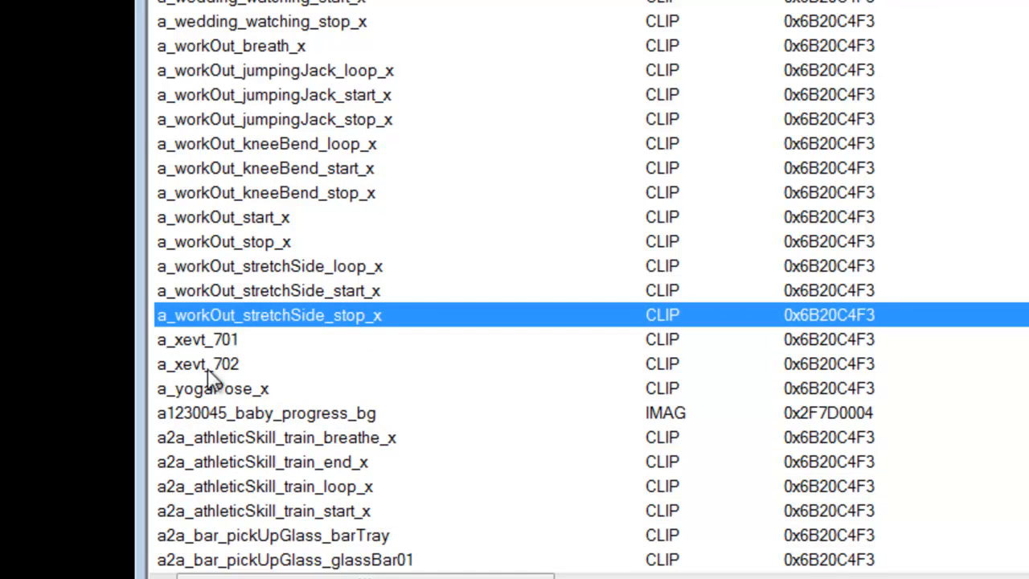
pyautogui.click(238, 366)
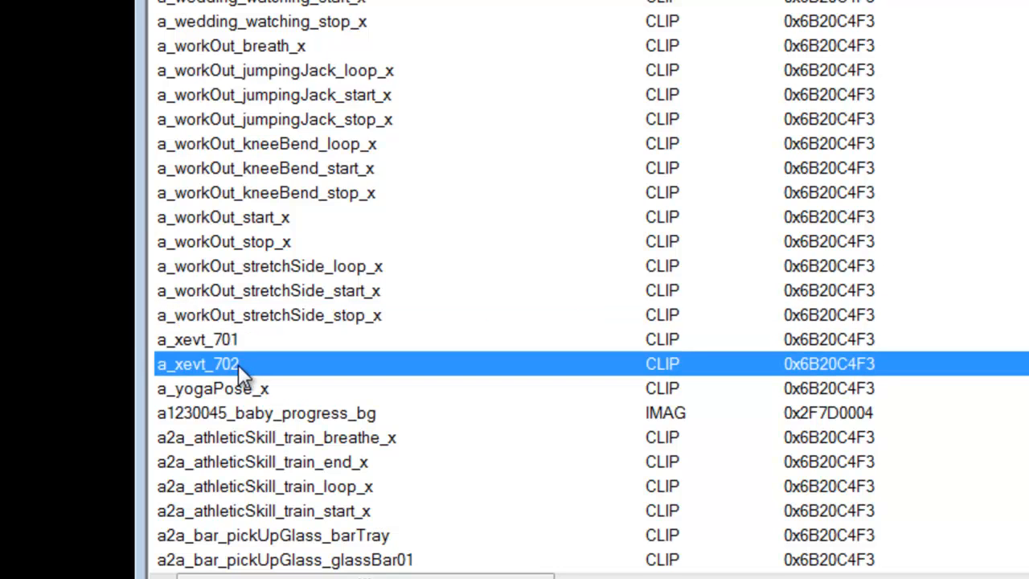
pyautogui.rightClick(238, 364)
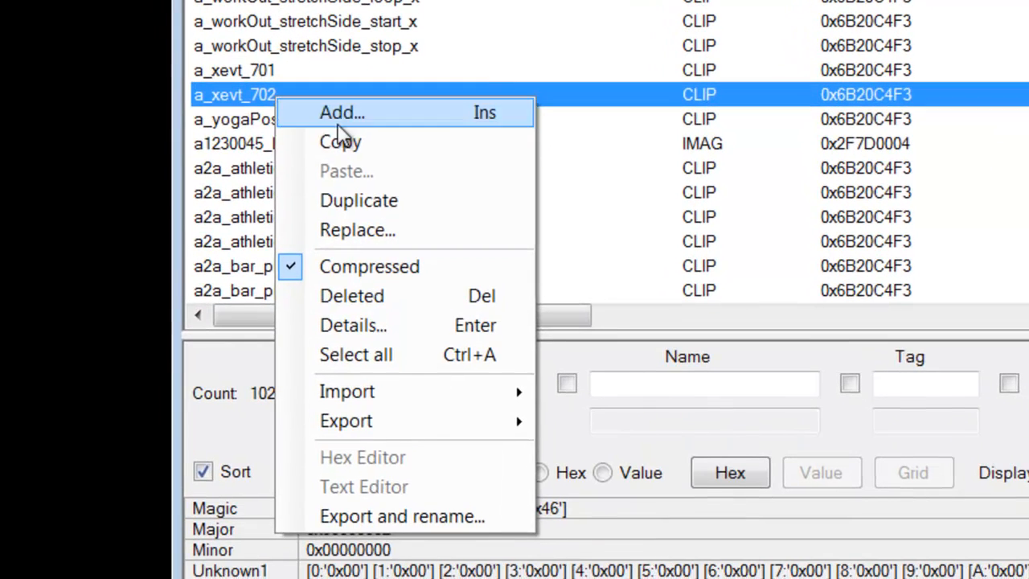
pyautogui.click(379, 515)
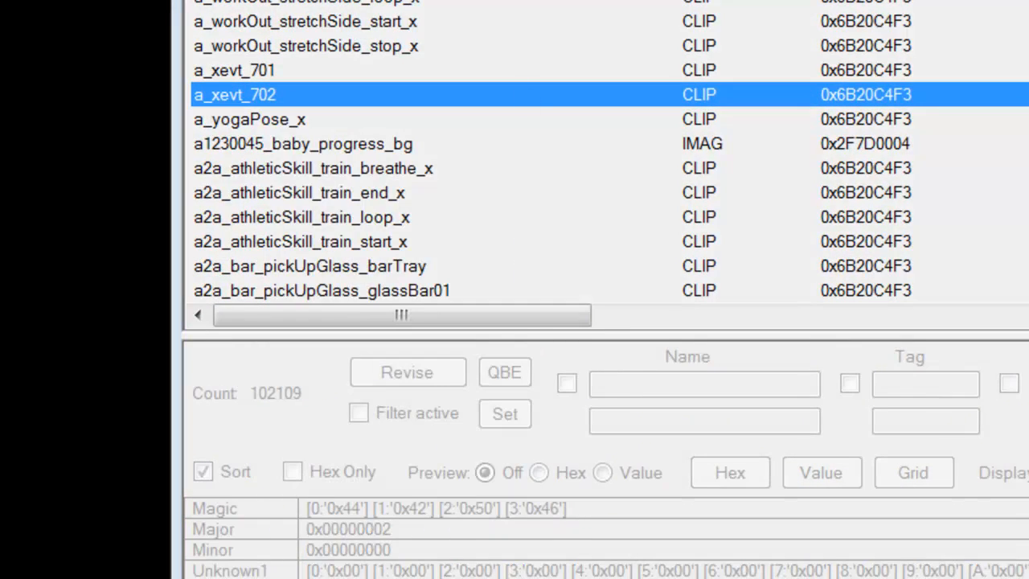
# Create a new folder named Pose Tutorial on the desktop
pyautogui.rightClick(3, 161)
pyautogui.click(38, 207)
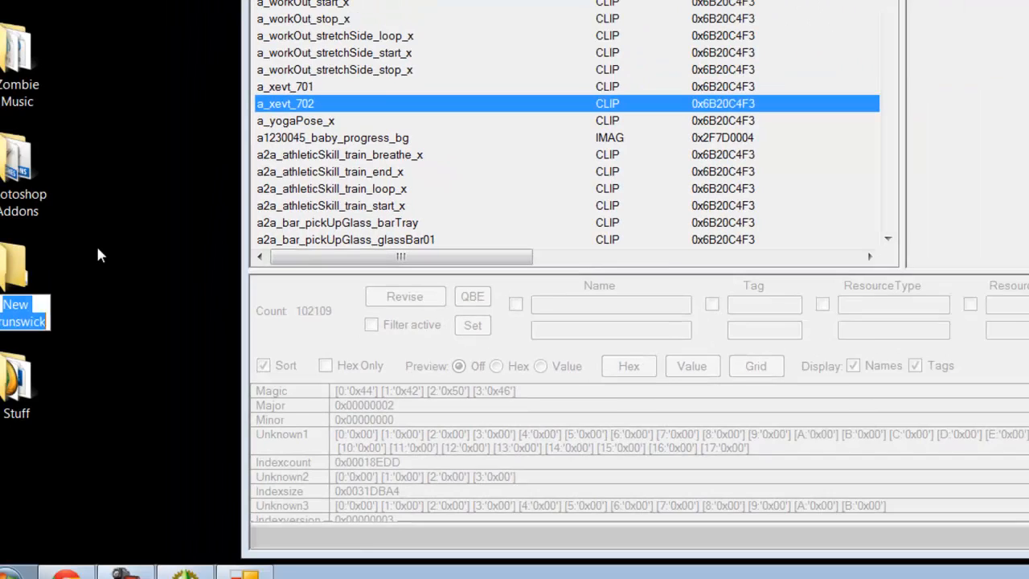
pyautogui.write('Po')
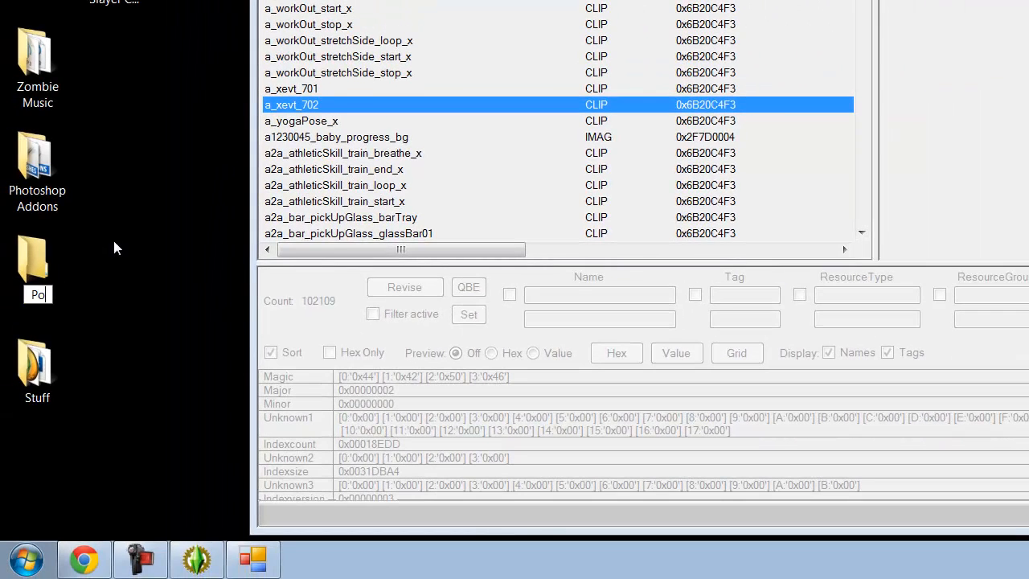
pyautogui.write('ses')
pyautogui.press('BackSpace')
pyautogui.write('Tutorial')
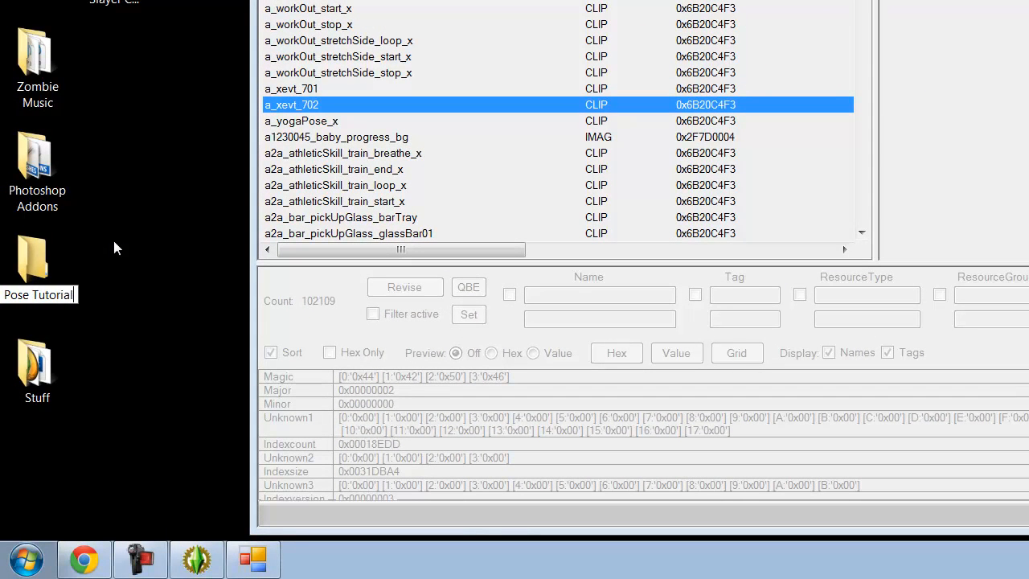
pyautogui.press('Return')
# Return to the CLIP rename dialog and set the new CLIP name to a_ZCstanding_01
pyautogui.hotkey('alt', 'Tab')
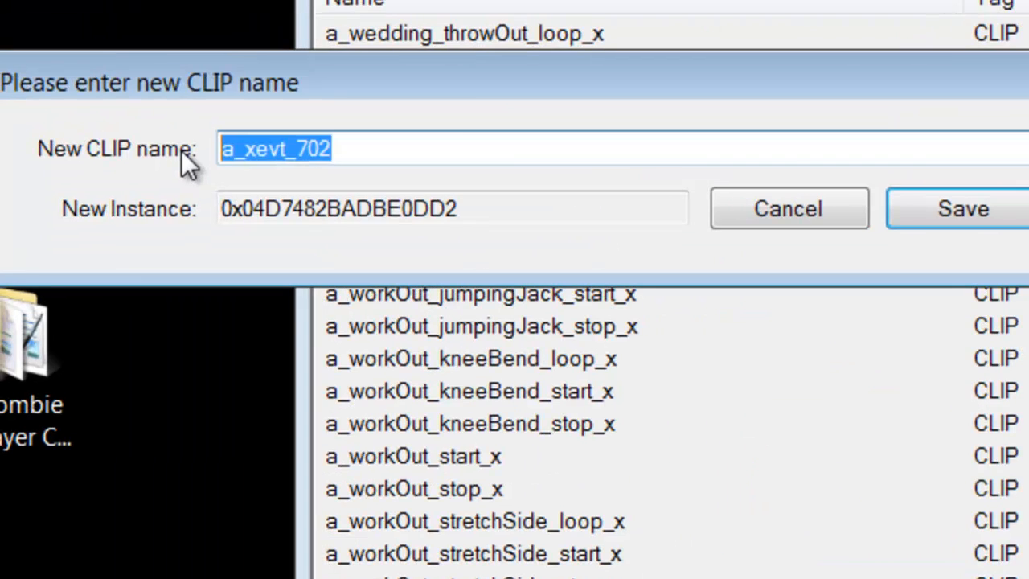
pyautogui.write('a_')
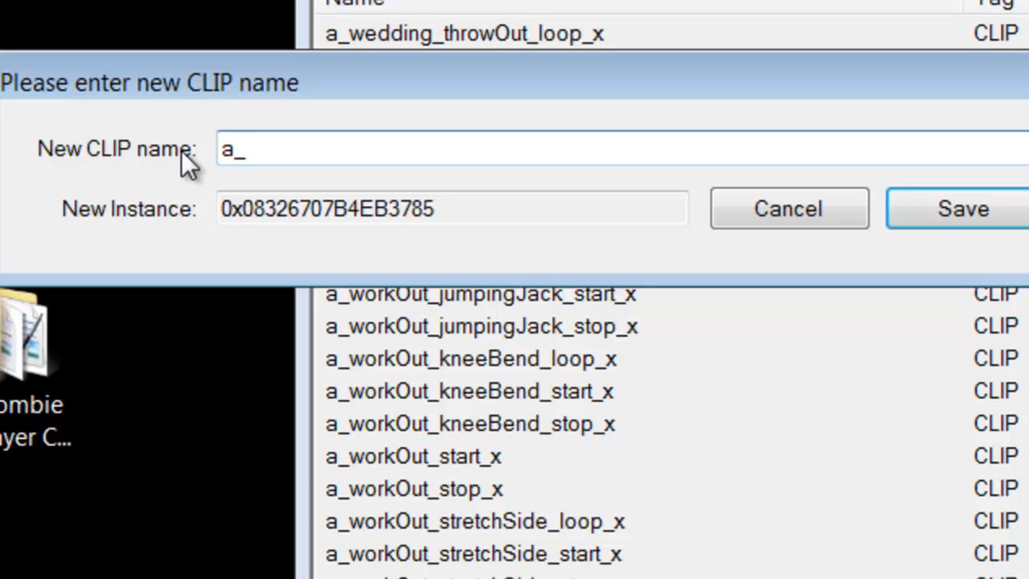
pyautogui.write('z')
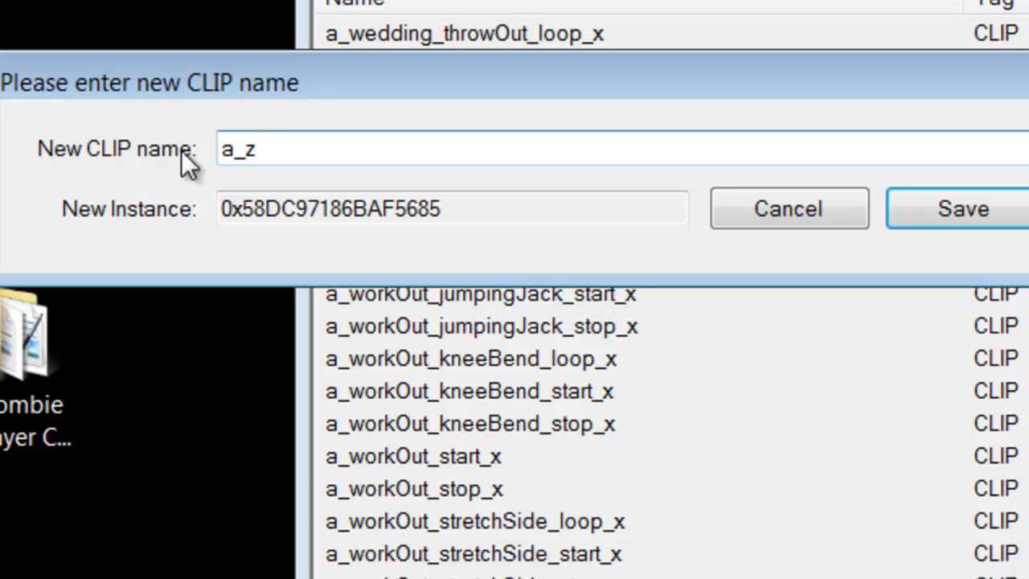
pyautogui.press('BackSpace')
pyautogui.write('ZC')
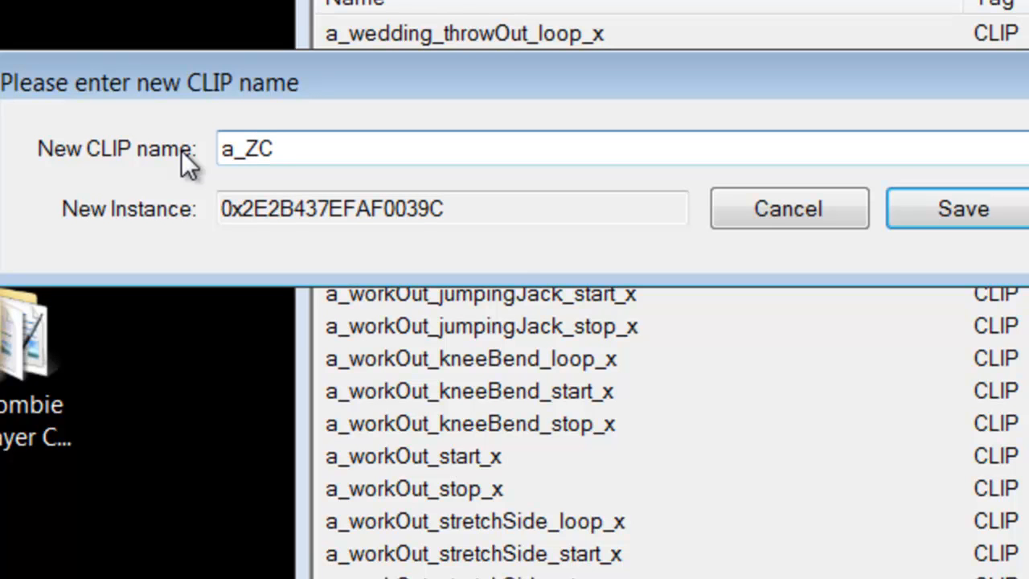
pyautogui.write('sta')
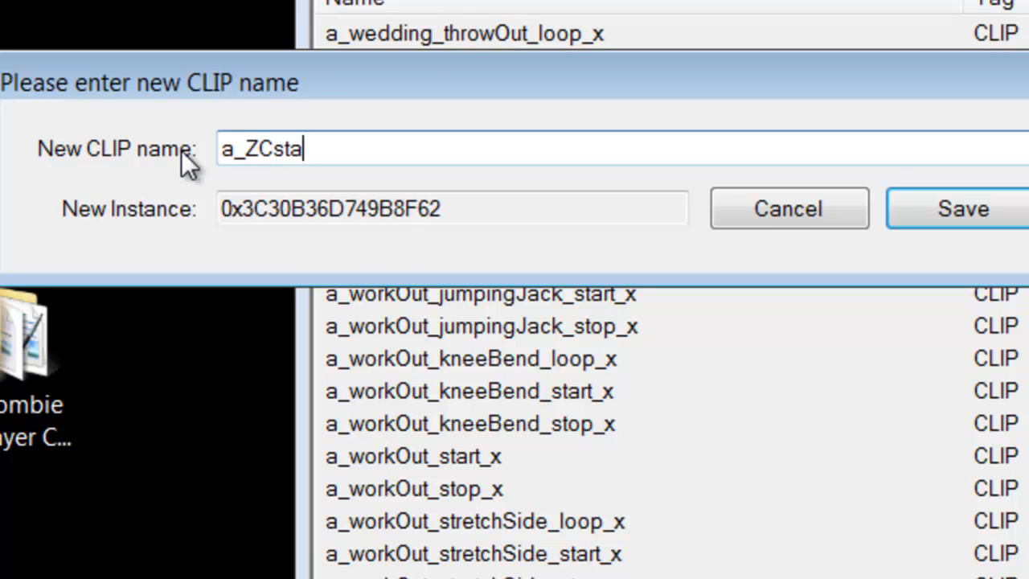
pyautogui.write('nding_01')
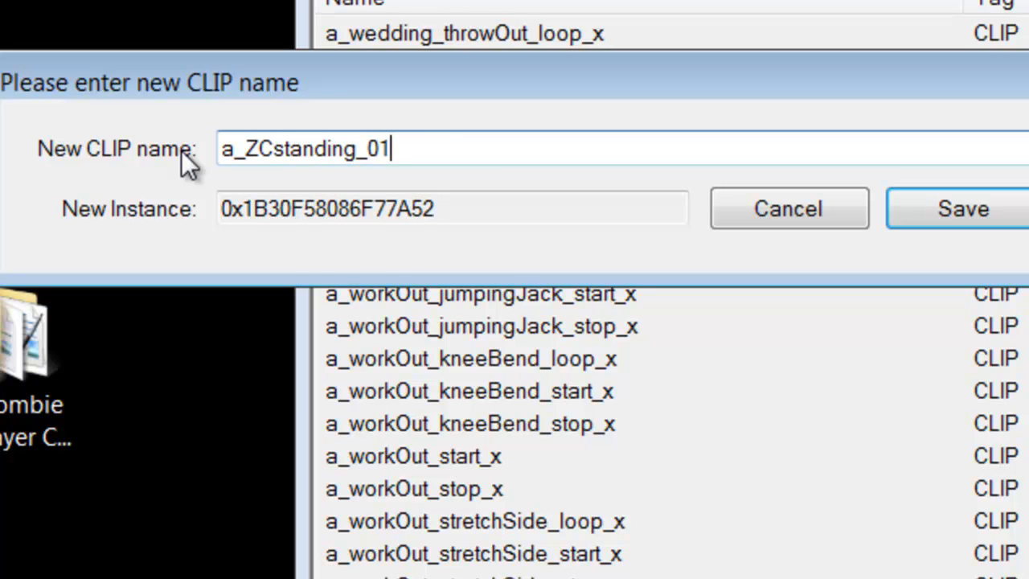
# Save the renamed CLIP into the Pose Tutorial desktop folder and check the exported animation file there
pyautogui.click(974, 220)
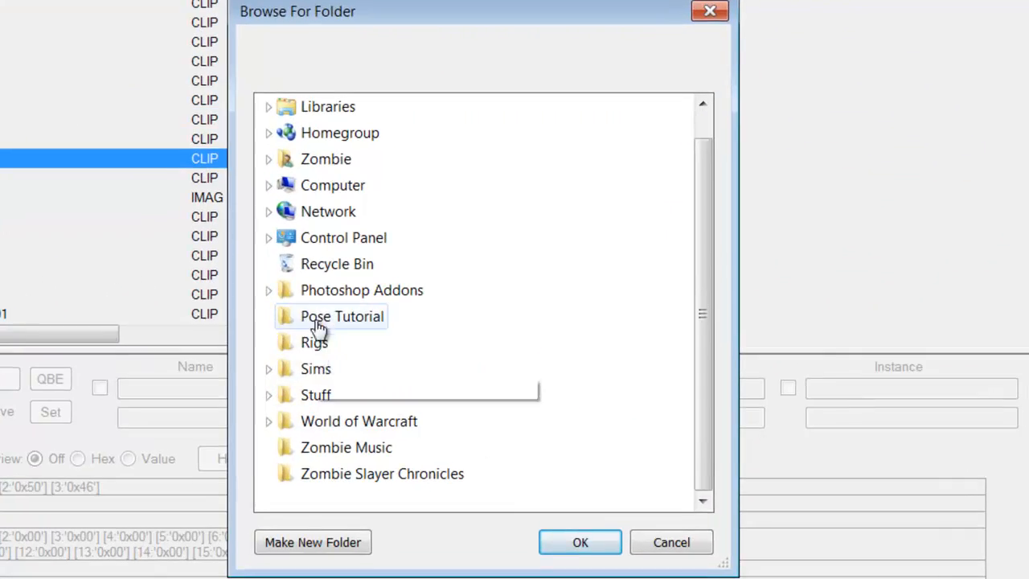
pyautogui.click(321, 318)
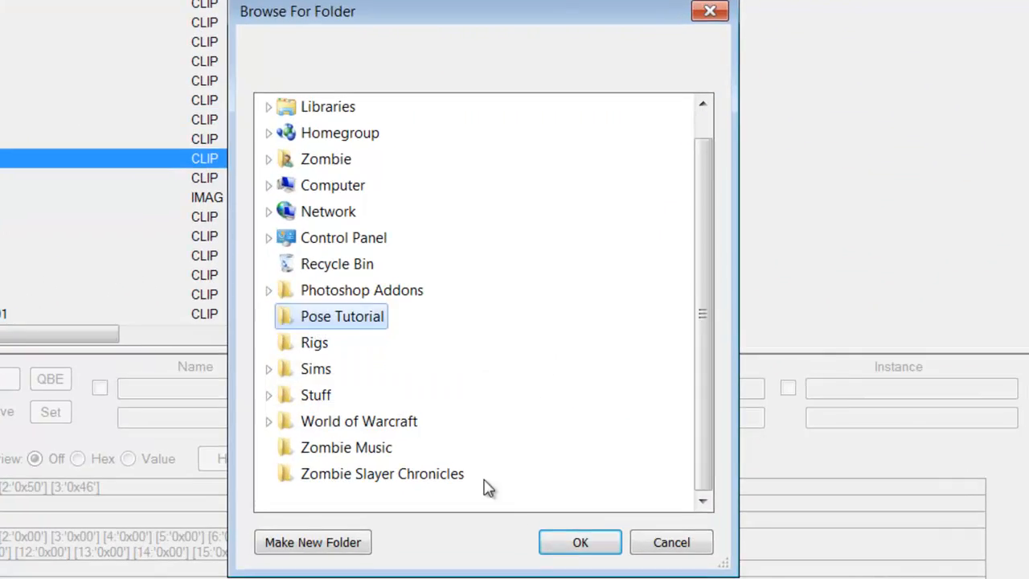
pyautogui.click(592, 545)
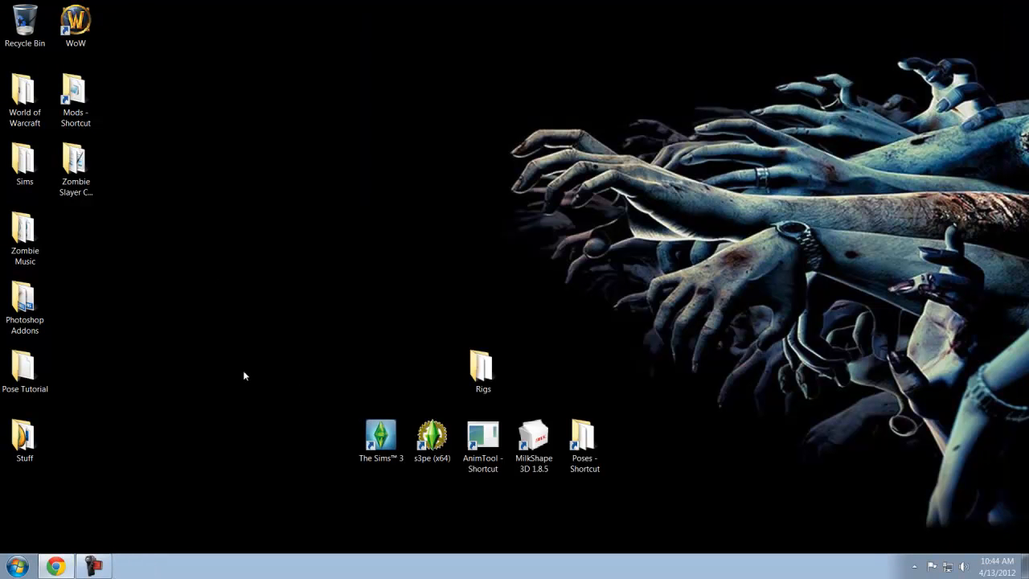
pyautogui.doubleClick(28, 366)
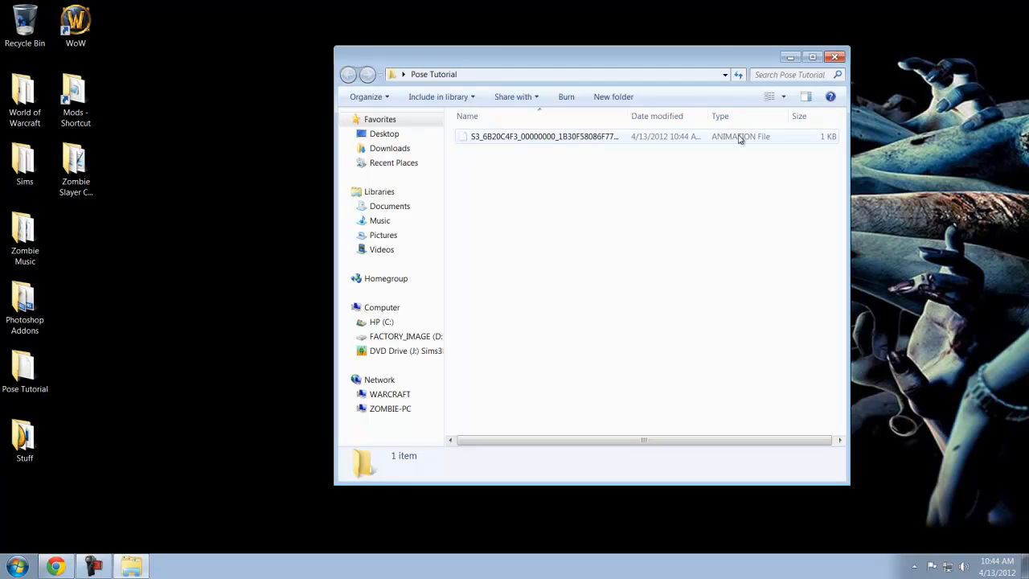
pyautogui.click(836, 59)
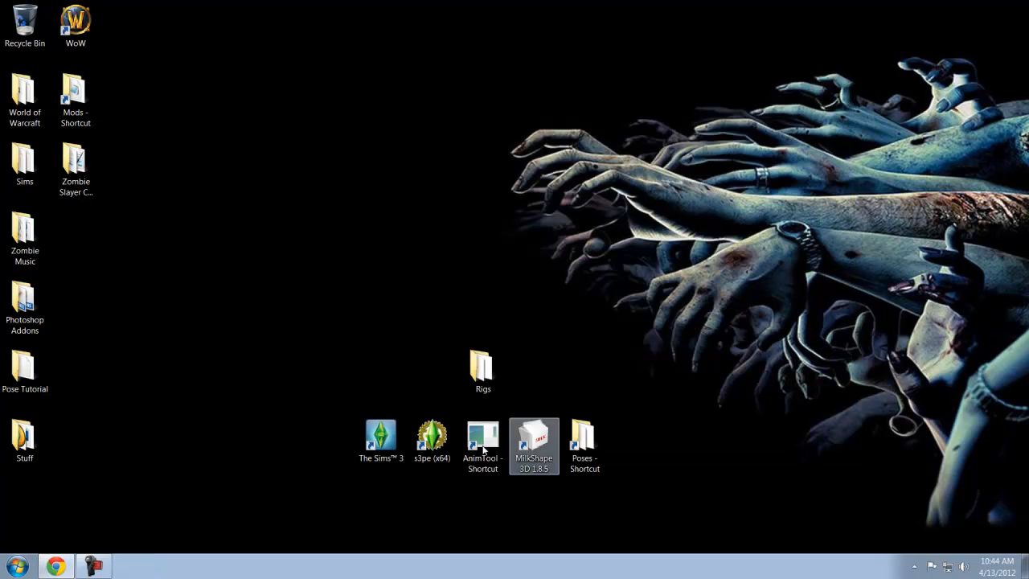
# Open AnimTool and start a Clip to SMD conversion of the a_ZCstanding_01 animation file in the desktop's Pose Tutorial folder
pyautogui.doubleClick(481, 450)
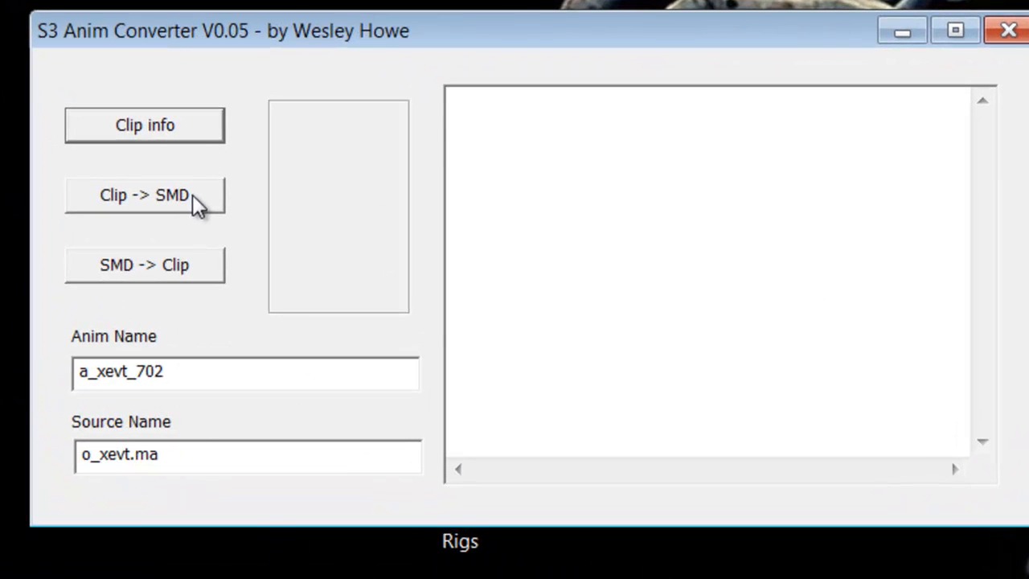
pyautogui.click(192, 194)
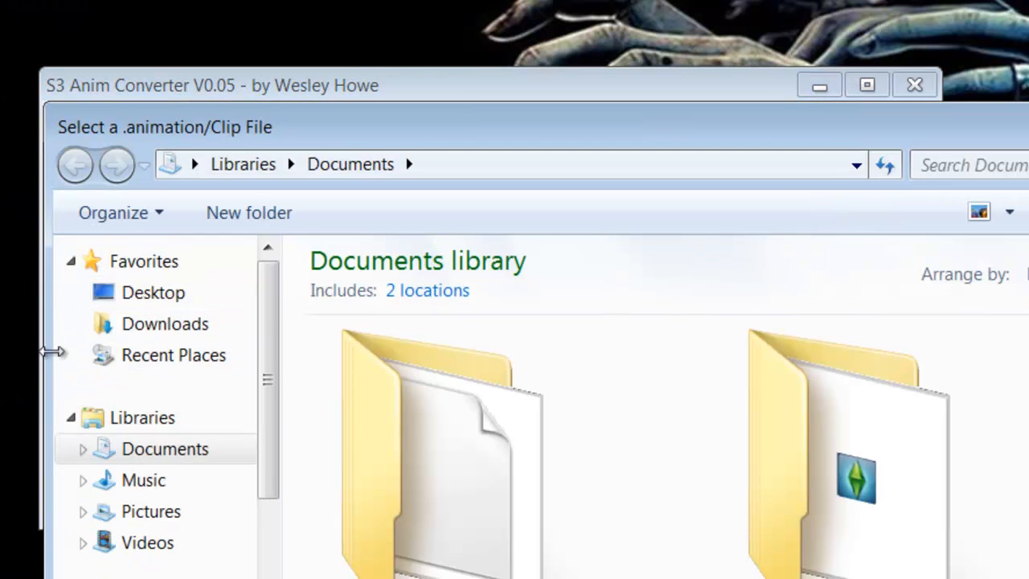
pyautogui.click(133, 296)
pyautogui.scroll(-3, 603, 402)
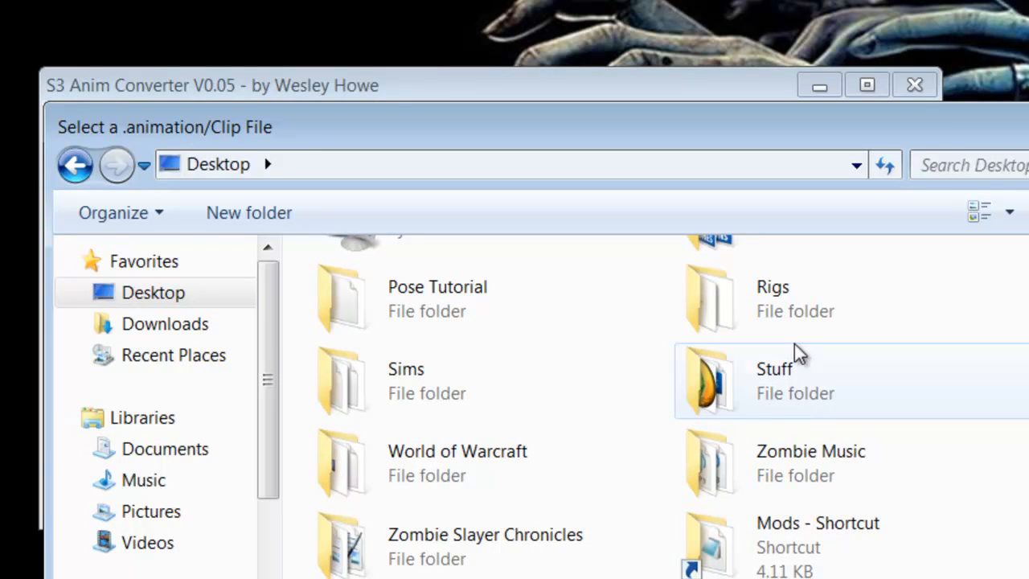
pyautogui.click(465, 290)
pyautogui.doubleClick(465, 289)
pyautogui.click(498, 309)
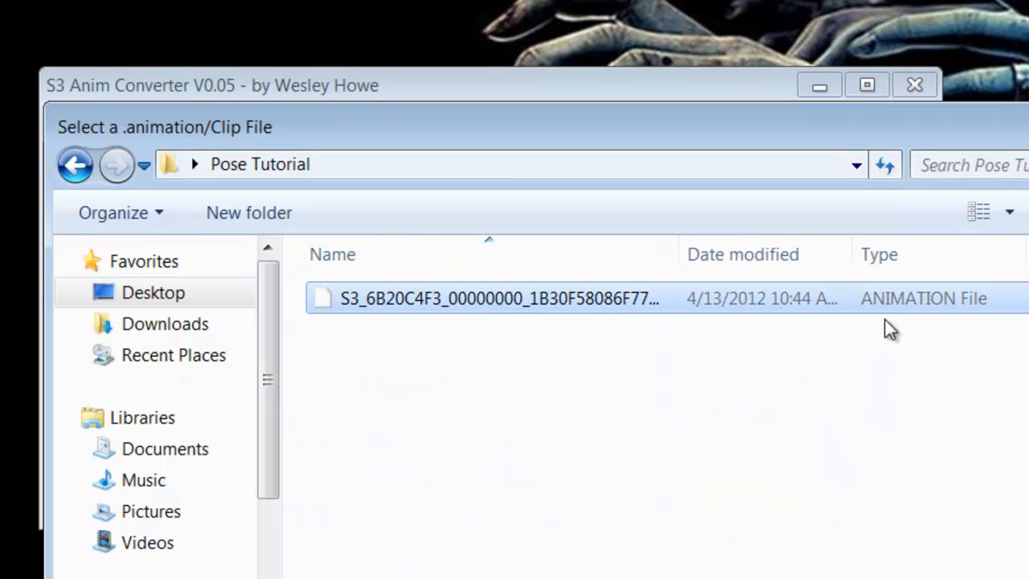
pyautogui.moveTo(685, 261); pyautogui.dragTo(892, 260)
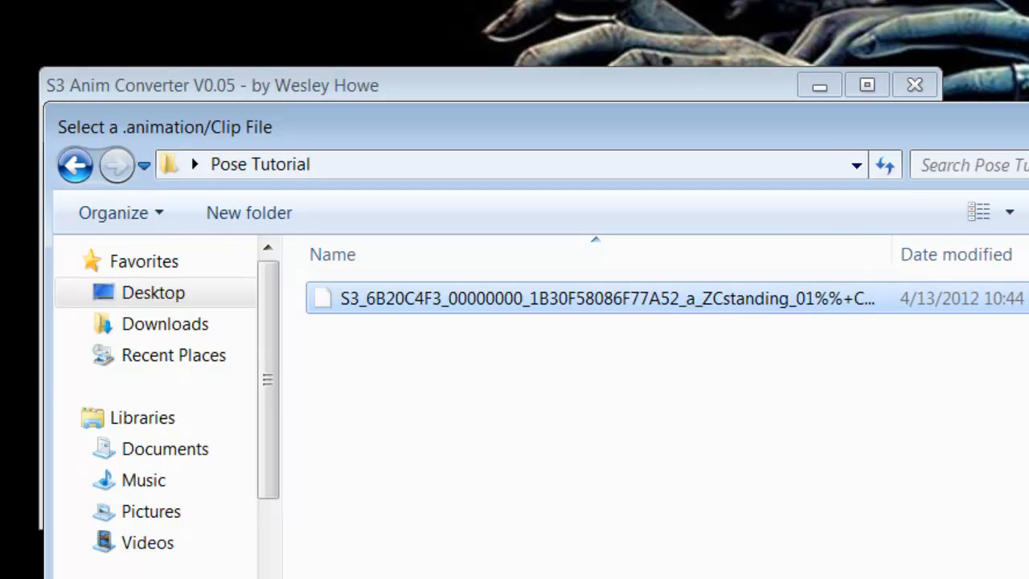
pyautogui.click(997, 577)
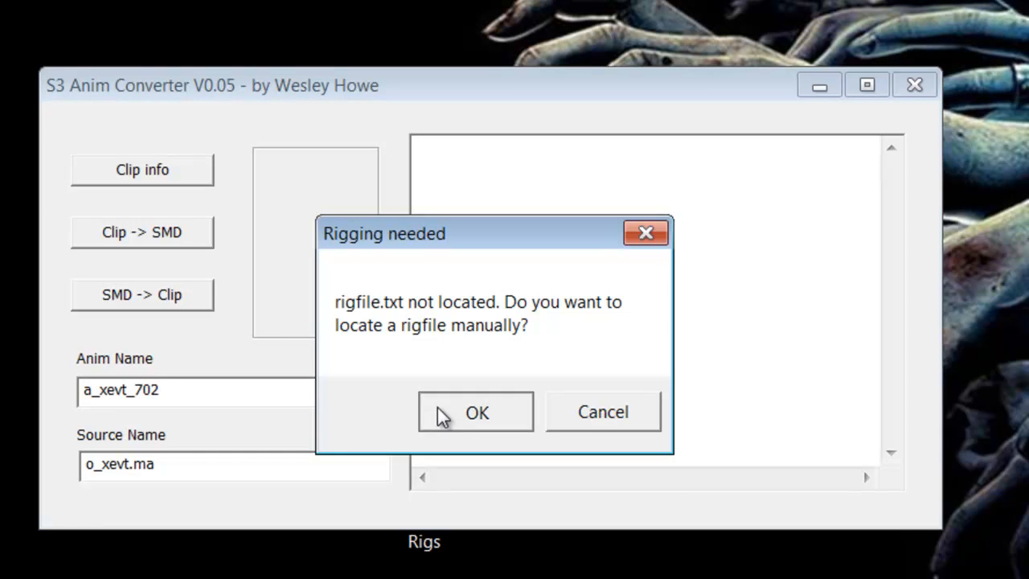
# Supply adult_rigfile from the desktop's Rigs folder as the rigging file for the SMD conversion
pyautogui.click(437, 407)
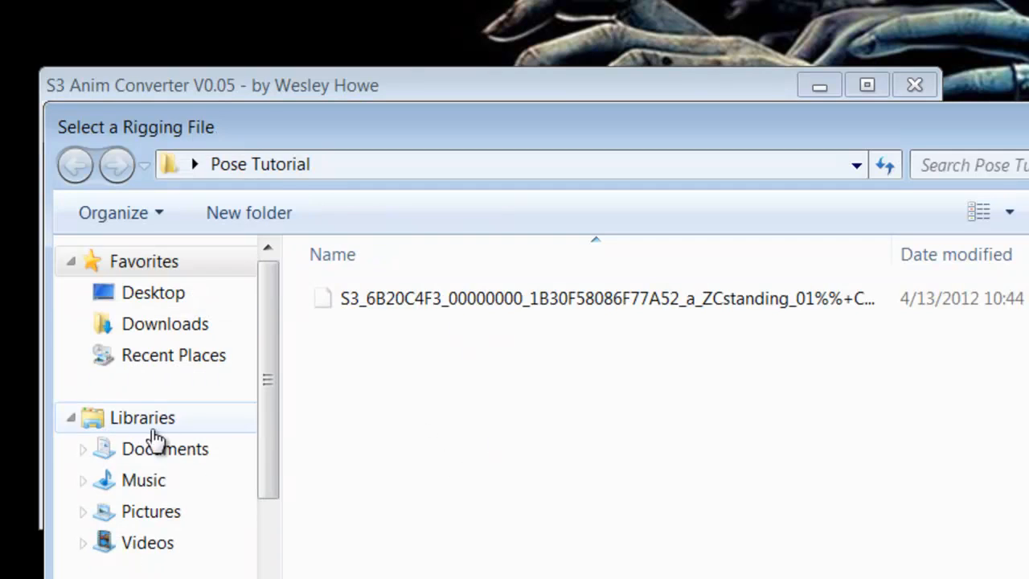
pyautogui.click(184, 304)
pyautogui.doubleClick(786, 518)
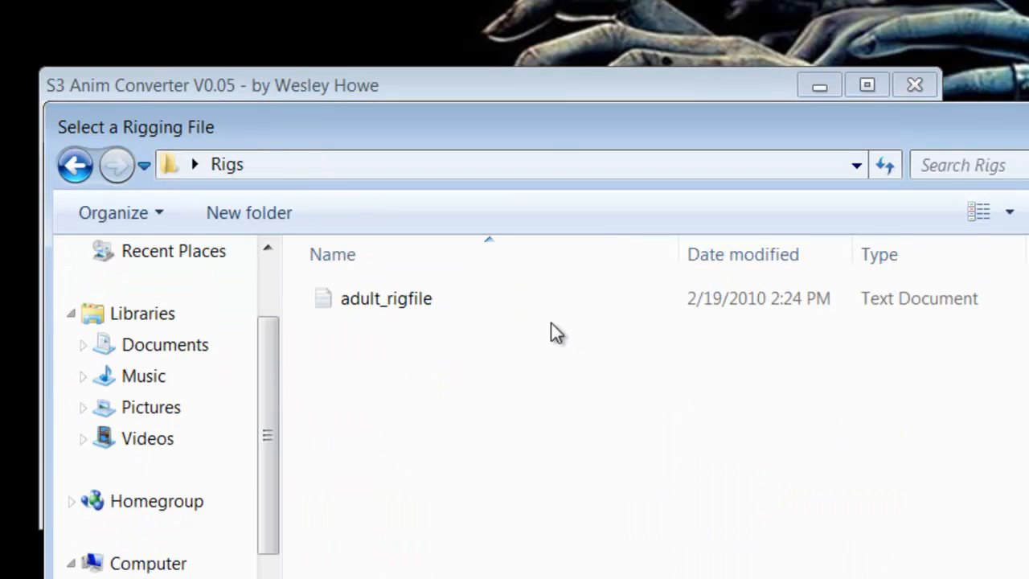
pyautogui.press('Return')
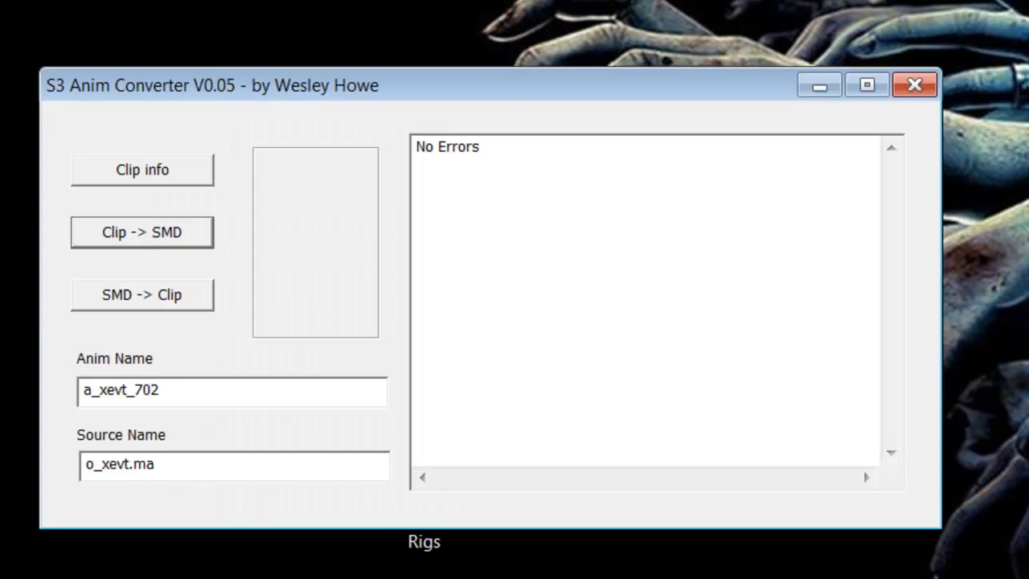
# Close the converter and check the Pose Tutorial folder for the converted SMD file
pyautogui.click(900, 91)
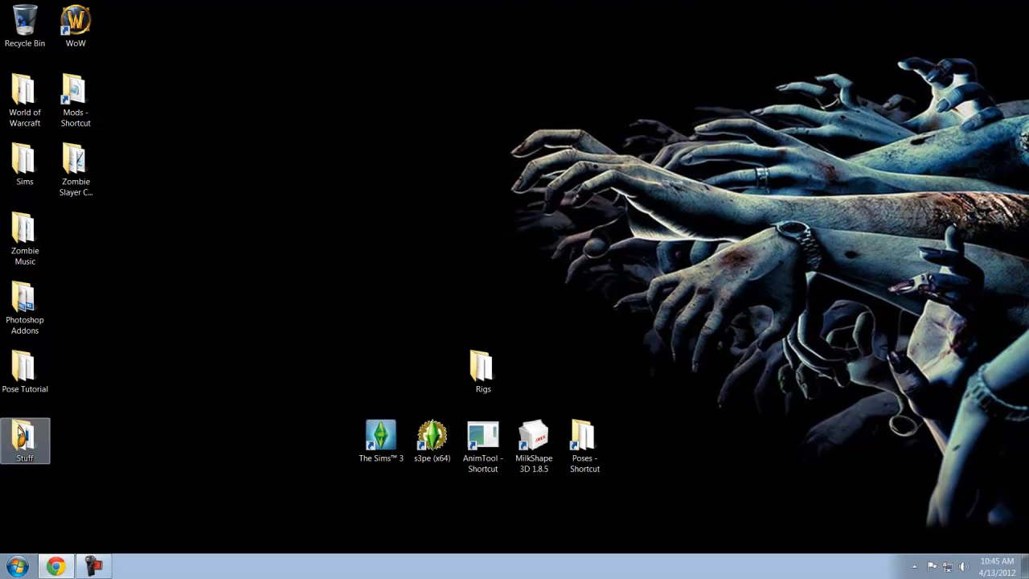
pyautogui.doubleClick(24, 368)
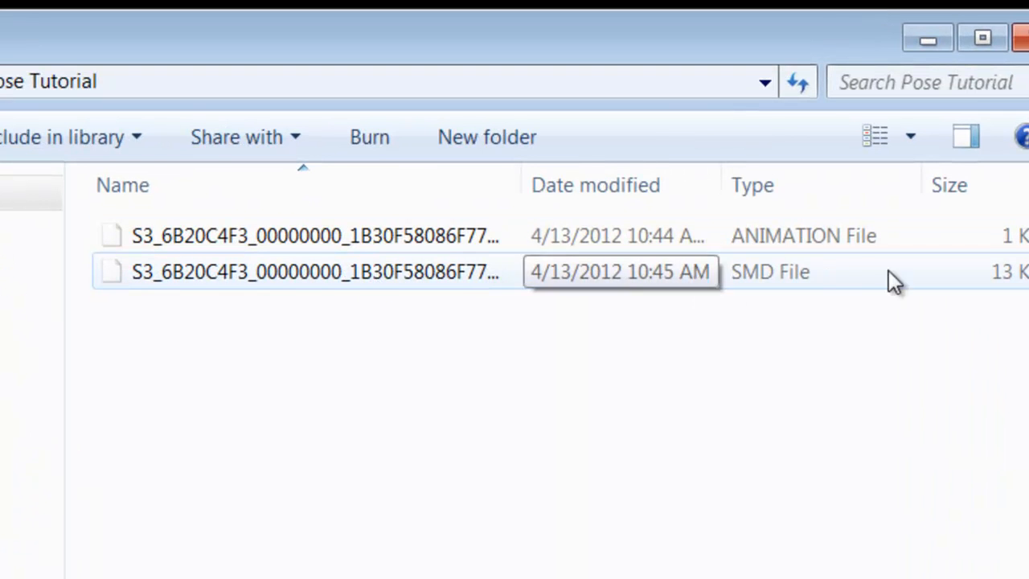
pyautogui.click(1023, 37)
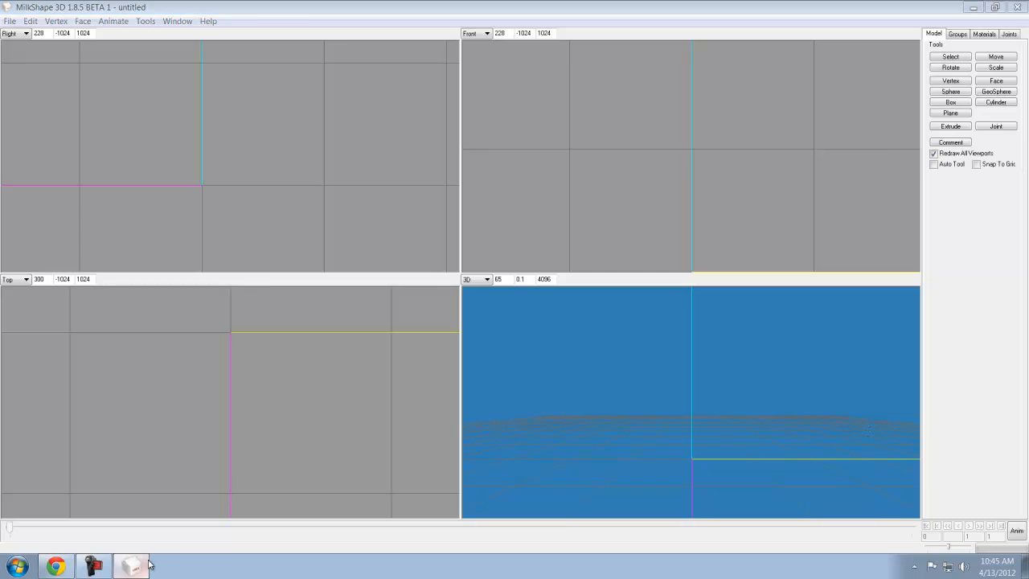
# Load the male body rig am_body_4_anim_20110504 from the desktop's Rigs folder into MilkShape 3D
pyautogui.click(148, 565)
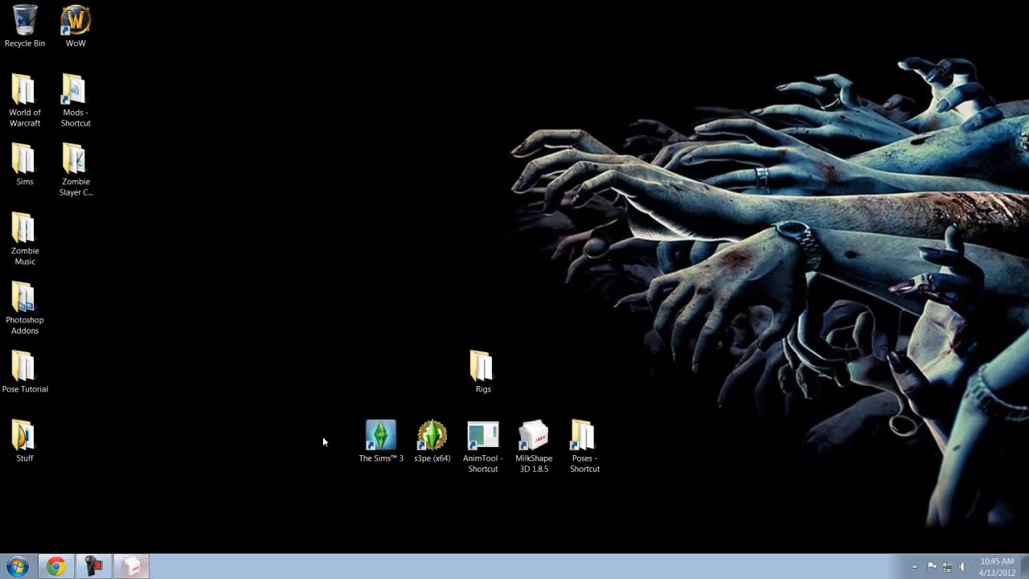
pyautogui.doubleClick(486, 385)
pyautogui.click(536, 165)
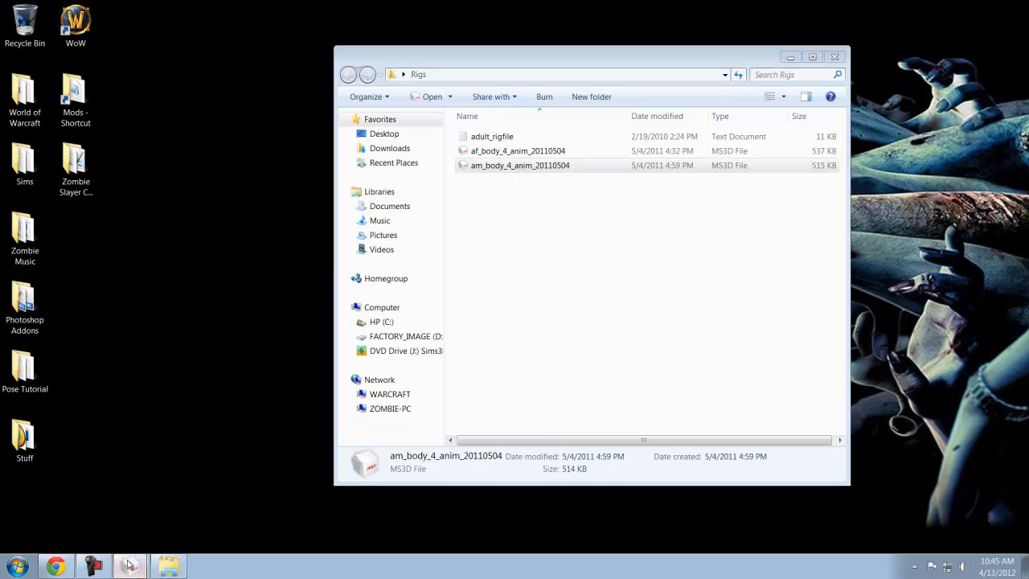
pyautogui.moveTo(129, 565)
pyautogui.click(343, 518)
pyautogui.click(177, 538)
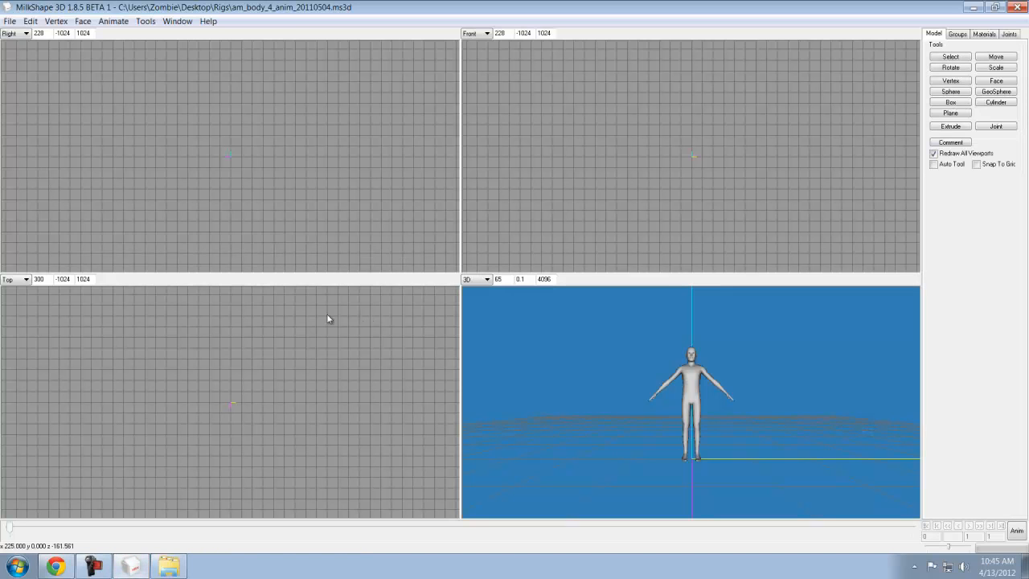
# Frame the whole body model at a large size in the Right viewport
pyautogui.scroll(4, 249, 159)
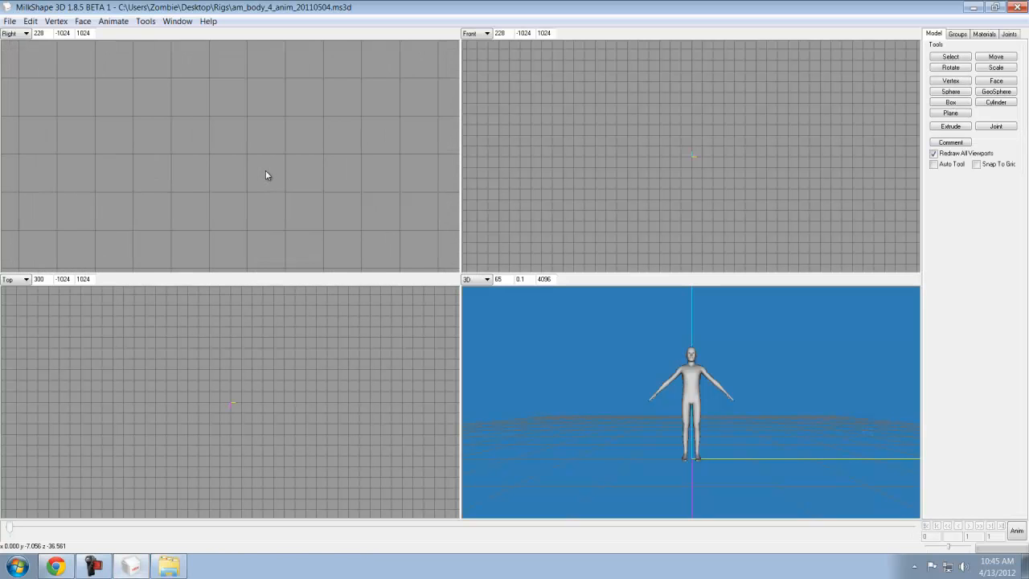
pyautogui.scroll(-4, 277, 174)
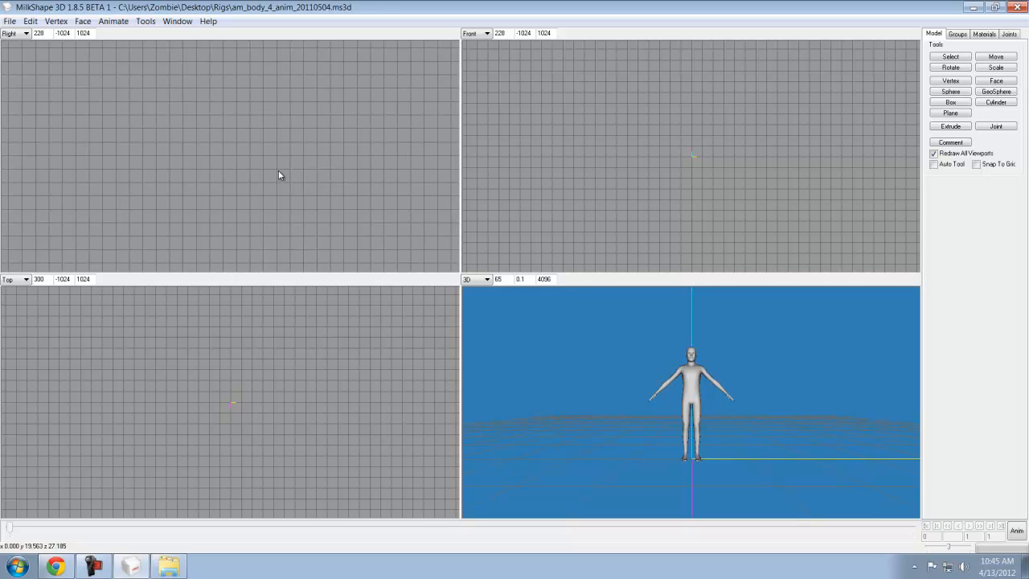
pyautogui.scroll(4, 273, 172)
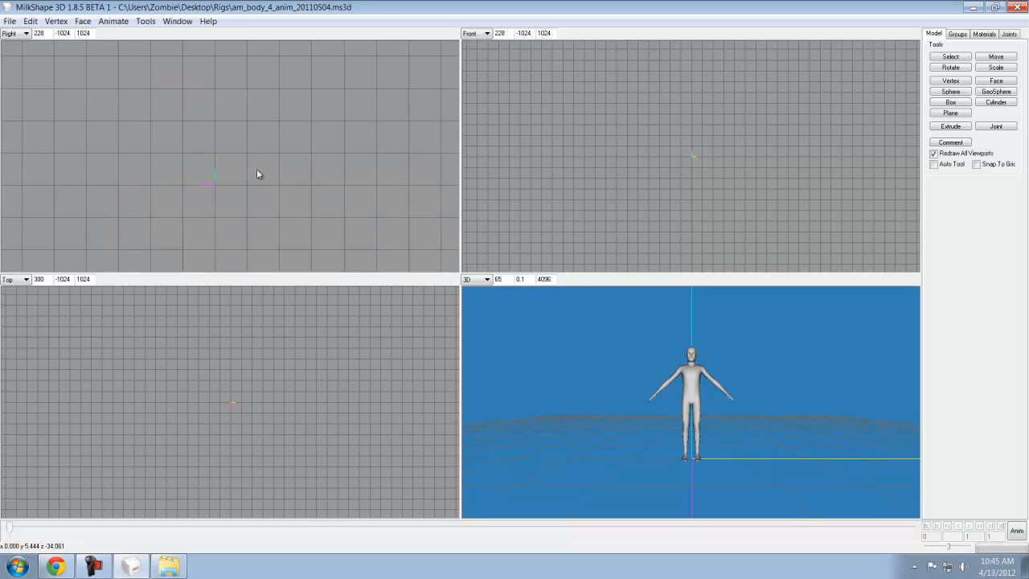
pyautogui.keyDown('ctrl'); pyautogui.moveTo(256, 169); pyautogui.dragTo(269, 209); pyautogui.keyUp('ctrl')
pyautogui.scroll(5, 329, 96)
pyautogui.scroll(2, 384, 216)
pyautogui.keyDown('ctrl'); pyautogui.moveTo(373, 206); pyautogui.dragTo(275, 156); pyautogui.keyUp('ctrl')
pyautogui.scroll(6, 293, 180)
pyautogui.scroll(3, 276, 156)
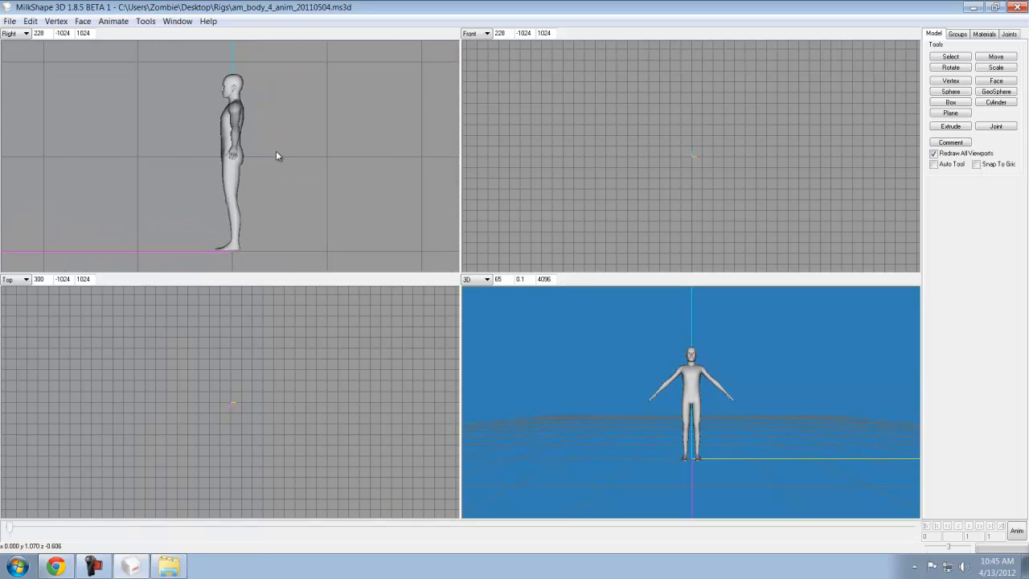
# Frame the whole body model at a large size in the Front viewport
pyautogui.scroll(15, 667, 163)
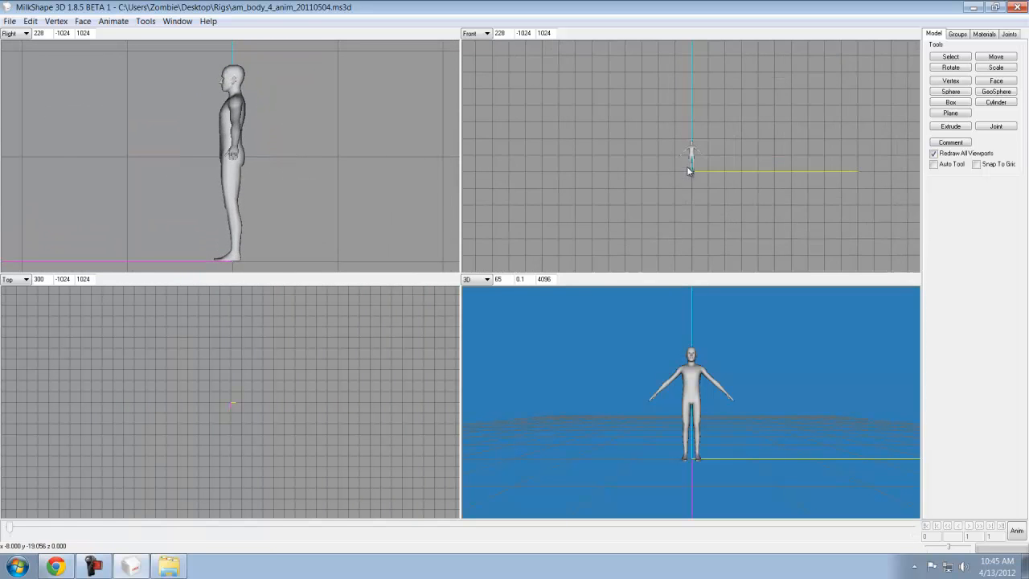
pyautogui.scroll(3, 664, 167)
pyautogui.moveTo(612, 146)
pyautogui.keyDown('ctrl'); pyautogui.mouseDown()
pyautogui.moveTo(615, 161)
pyautogui.moveTo(600, 148)
pyautogui.mouseUp(); pyautogui.keyUp('ctrl')
pyautogui.scroll(2, 615, 161)
pyautogui.scroll(1, 614, 164)
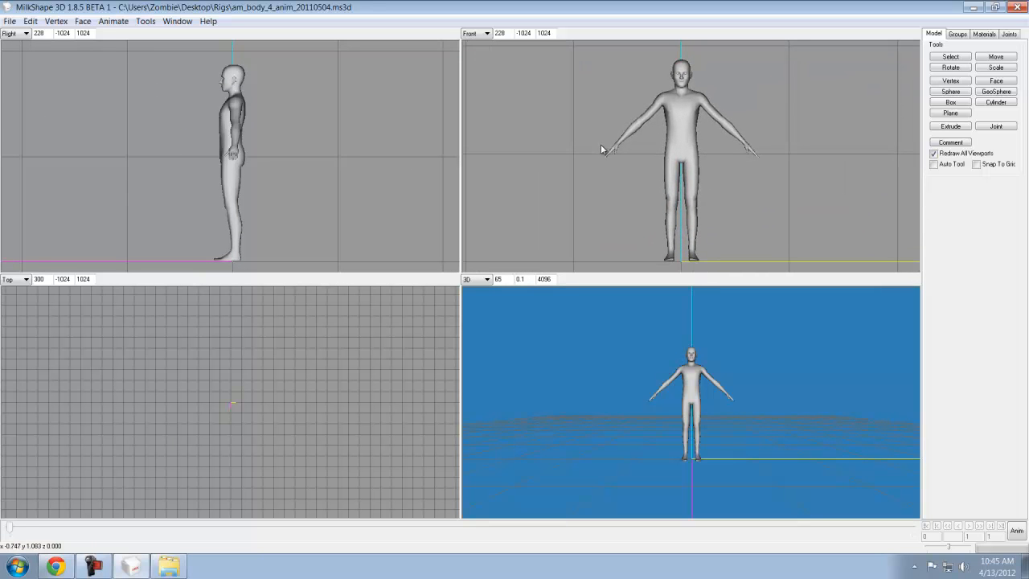
# Locate the body model in the Top viewport and frame it at a large size
pyautogui.scroll(3, 275, 388)
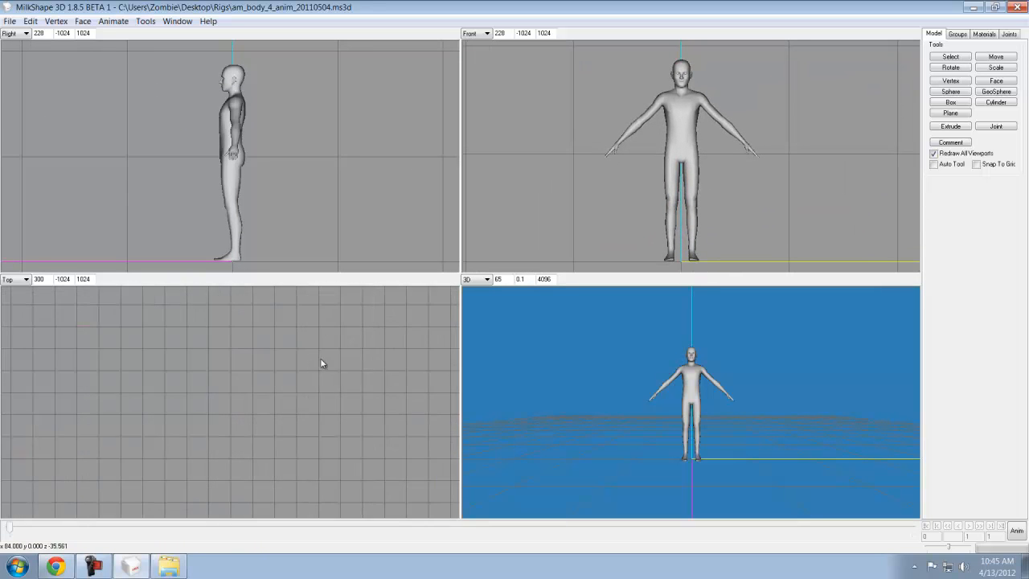
pyautogui.scroll(-4, 358, 375)
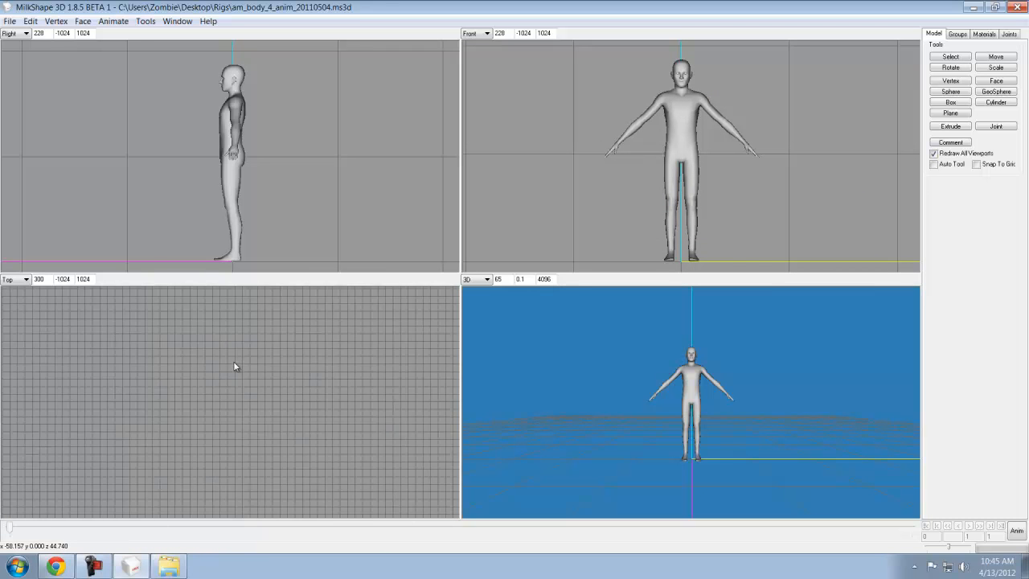
pyautogui.scroll(6, 316, 372)
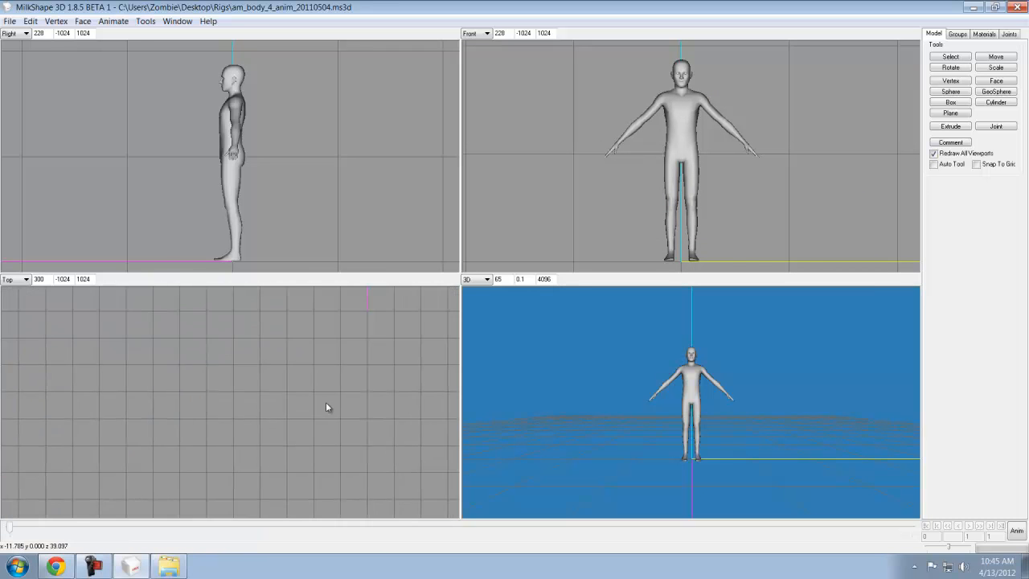
pyautogui.scroll(5, 330, 427)
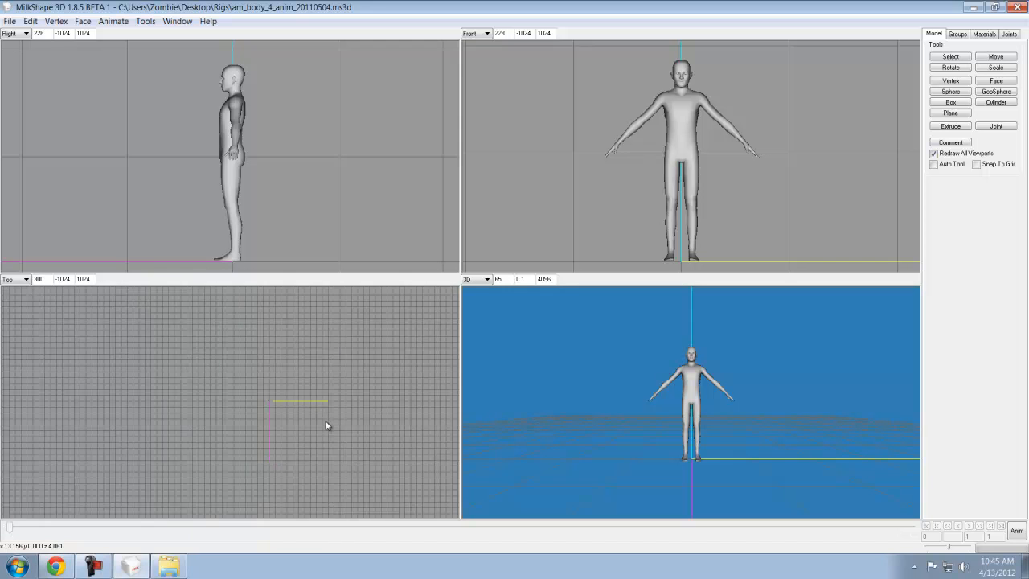
pyautogui.scroll(6, 325, 419)
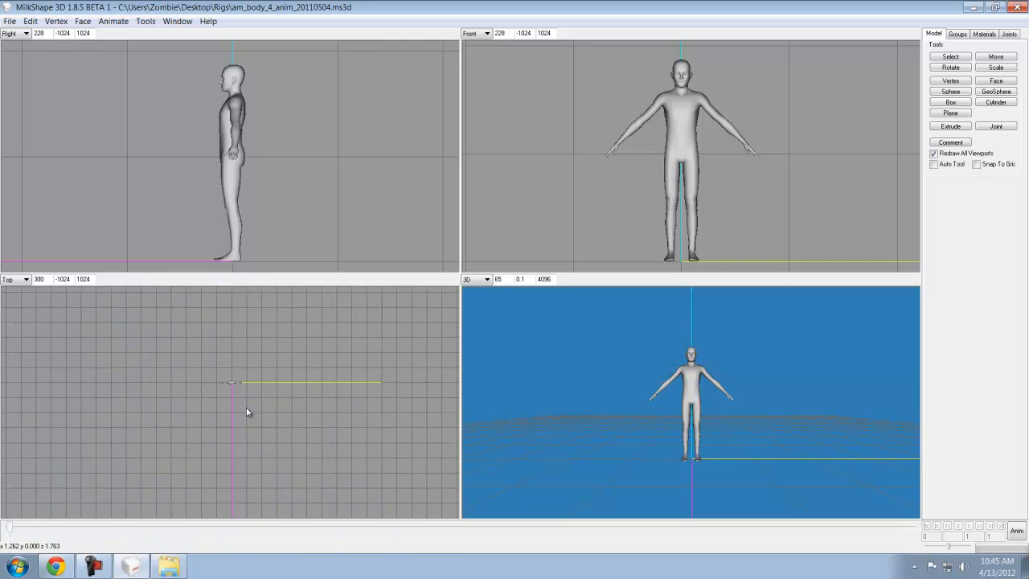
pyautogui.moveTo(268, 401)
pyautogui.mouseDown(button='right')
pyautogui.moveTo(269, 450)
pyautogui.moveTo(306, 388)
pyautogui.mouseUp(button='right')
pyautogui.scroll(3, 305, 390)
pyautogui.scroll(2, 392, 386)
pyautogui.moveTo(397, 381)
pyautogui.mouseDown(button='right')
pyautogui.moveTo(322, 432)
pyautogui.moveTo(272, 441)
pyautogui.mouseUp(button='right')
pyautogui.scroll(2, 322, 432)
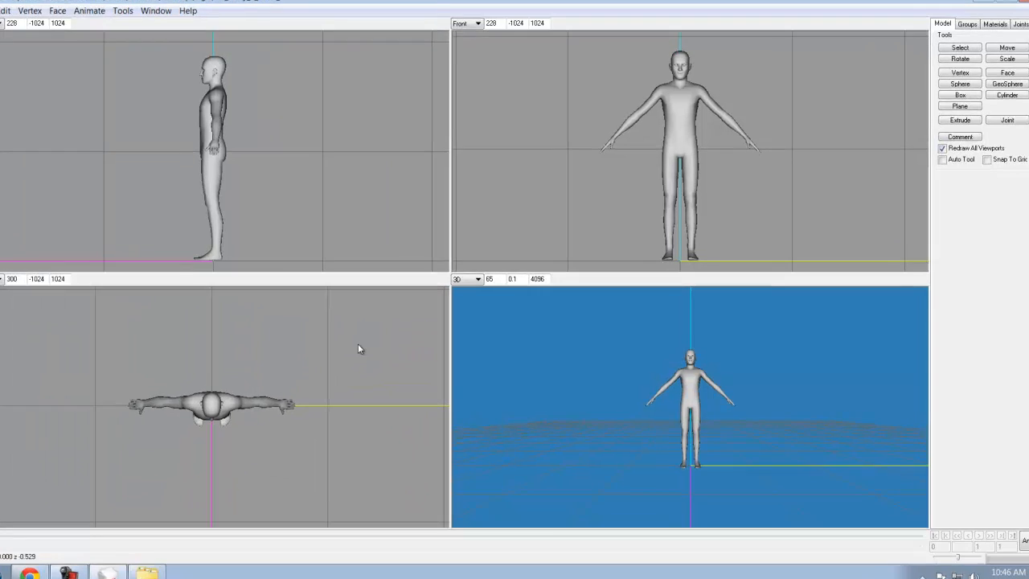
# Review the projection and display options of the Right, Front and Top viewports
pyautogui.rightClick(358, 348)
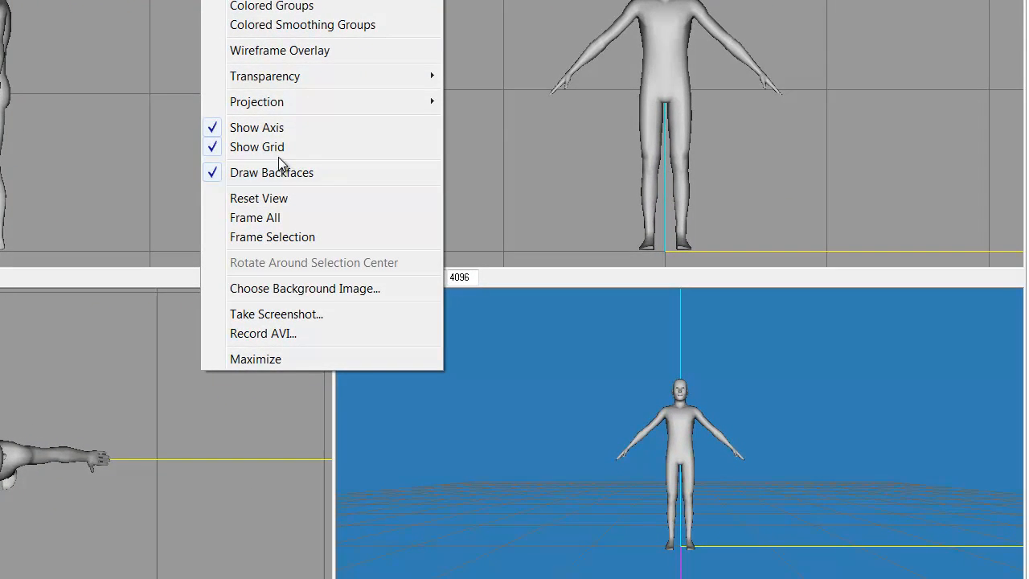
pyautogui.click(330, 219)
pyautogui.rightClick(186, 70)
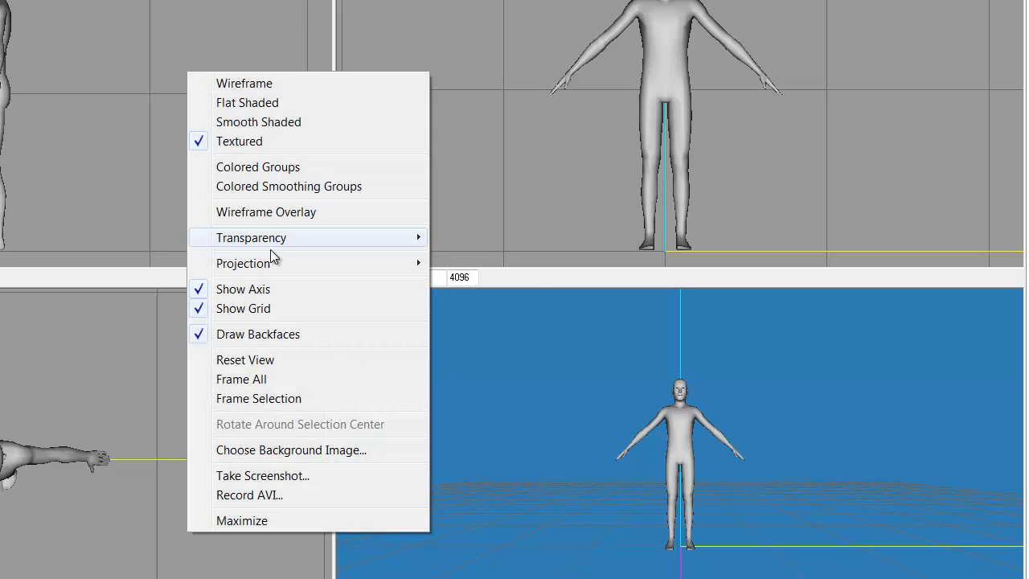
pyautogui.moveTo(281, 266)
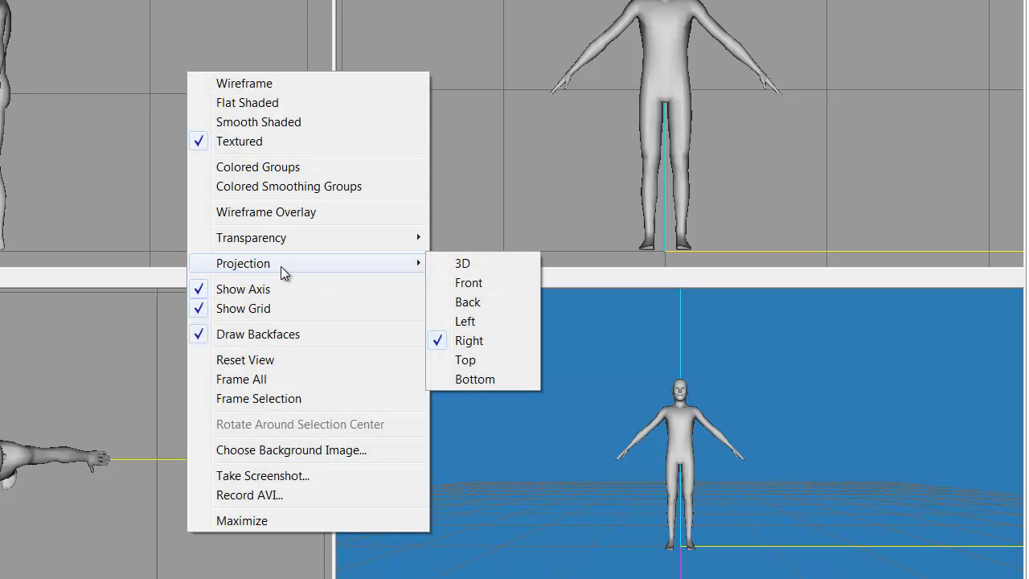
pyautogui.click(495, 151)
pyautogui.rightClick(506, 93)
pyautogui.moveTo(672, 291)
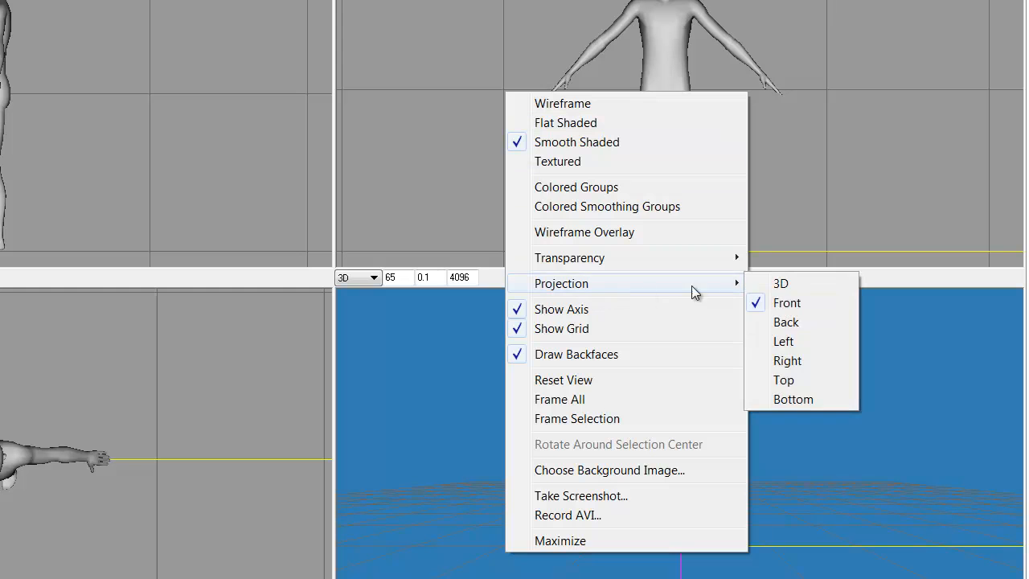
pyautogui.click(770, 311)
pyautogui.rightClick(169, 488)
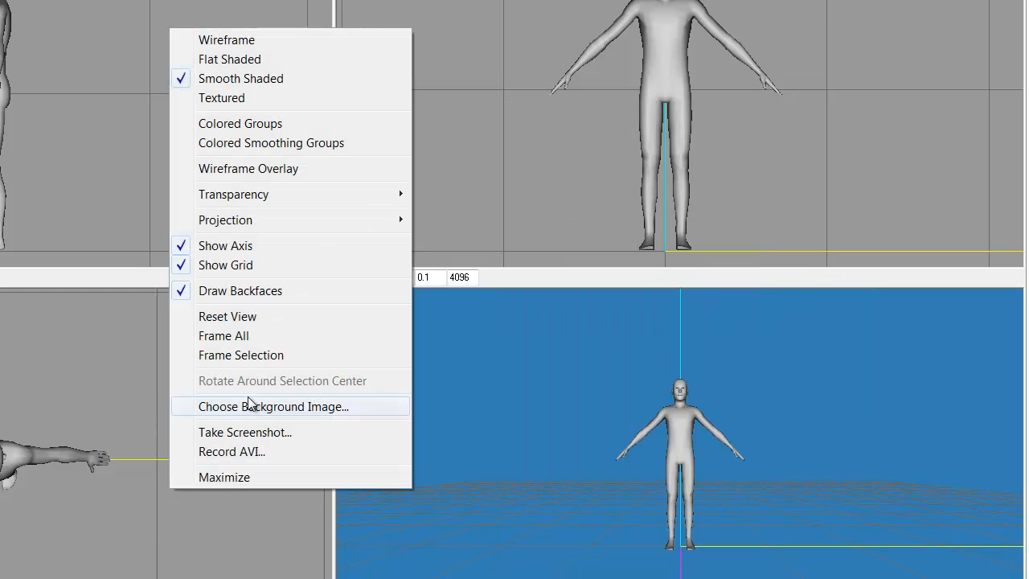
pyautogui.click(518, 99)
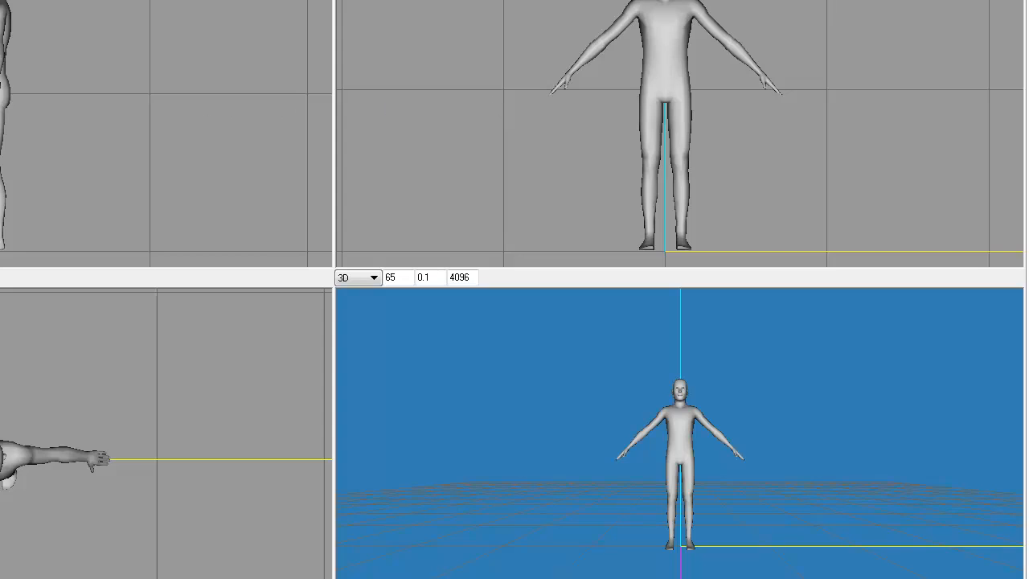
# Import the a_ZCstanding_01 Half-Life SMD from the desktop's Pose Tutorial folder with Triangles, Skeleton and Rename Bones enabled, without appending the animation
pyautogui.click(27, 41)
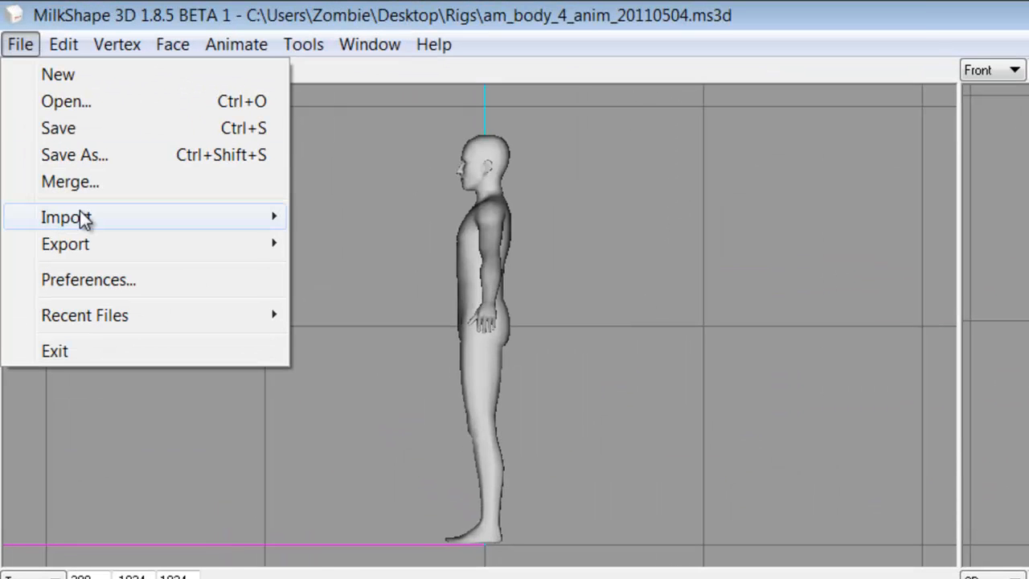
pyautogui.moveTo(89, 218)
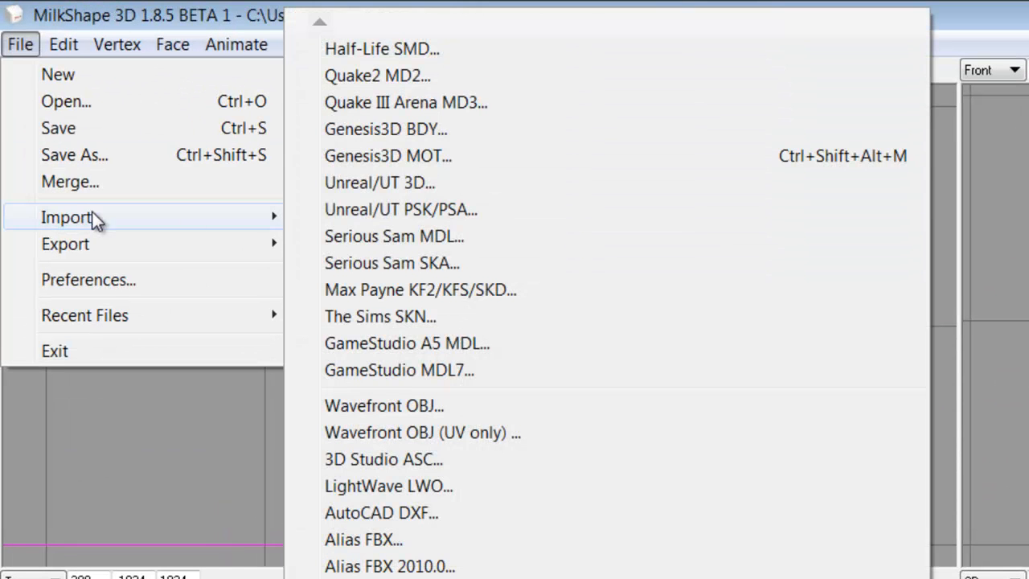
pyautogui.click(486, 49)
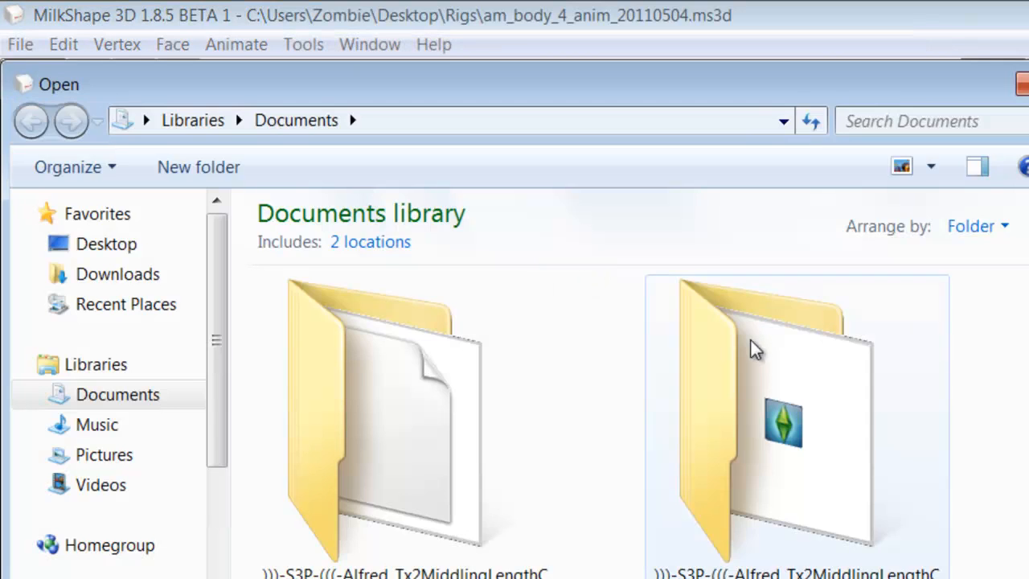
pyautogui.click(135, 254)
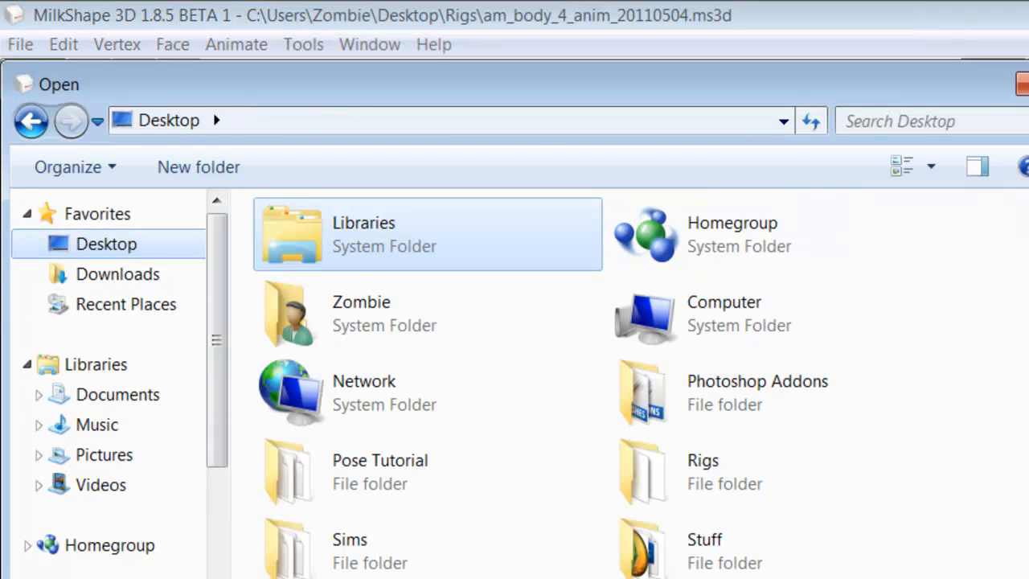
pyautogui.scroll(-2, 1014, 348)
pyautogui.scroll(-2, 523, 473)
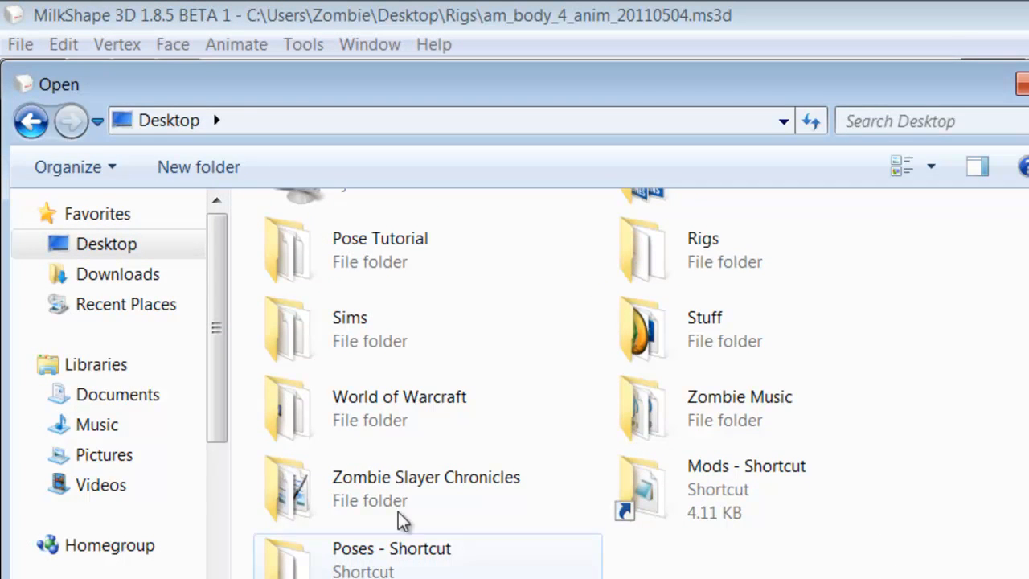
pyautogui.click(400, 261)
pyautogui.doubleClick(399, 262)
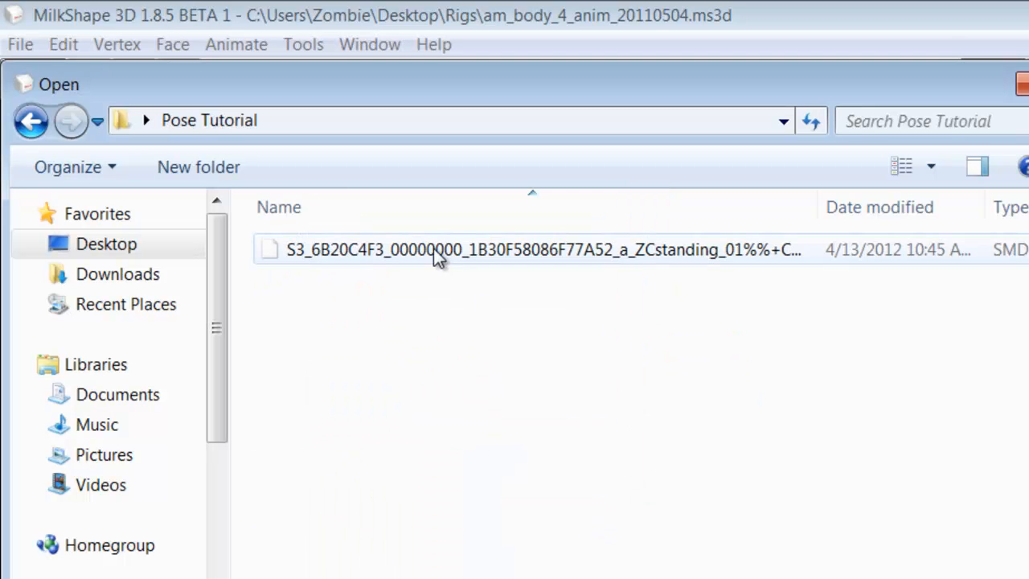
pyautogui.click(435, 254)
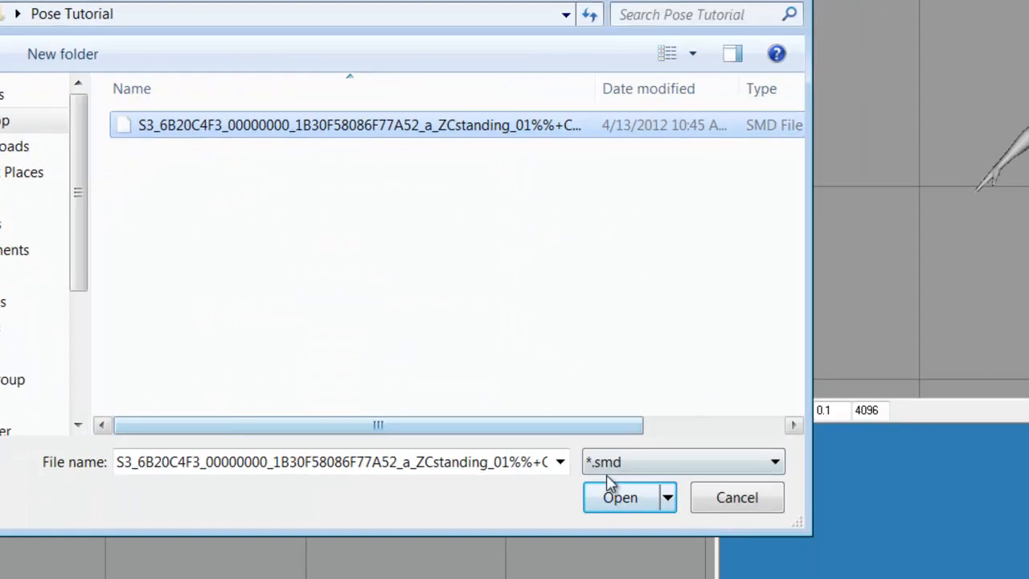
pyautogui.click(612, 491)
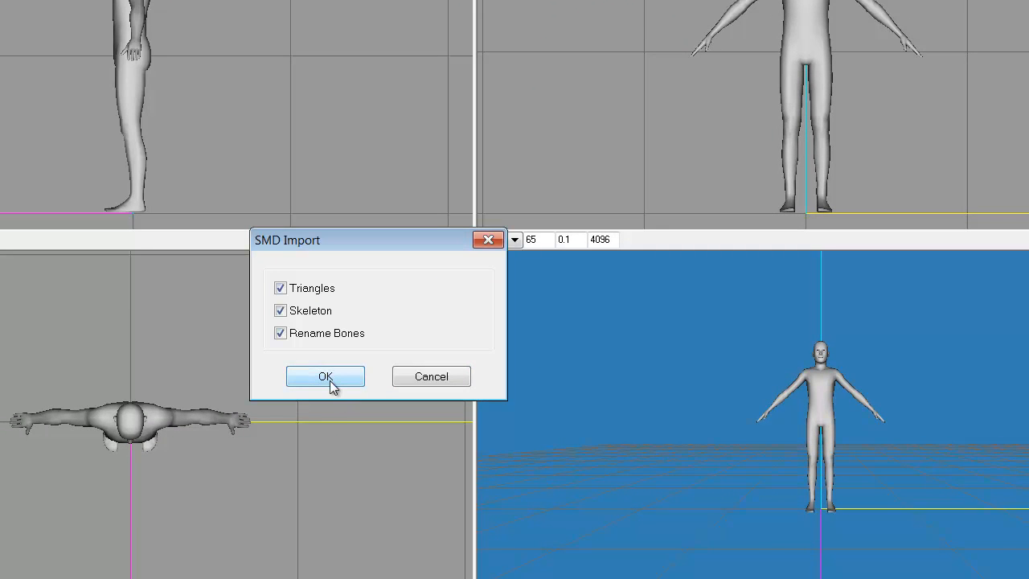
pyautogui.click(330, 381)
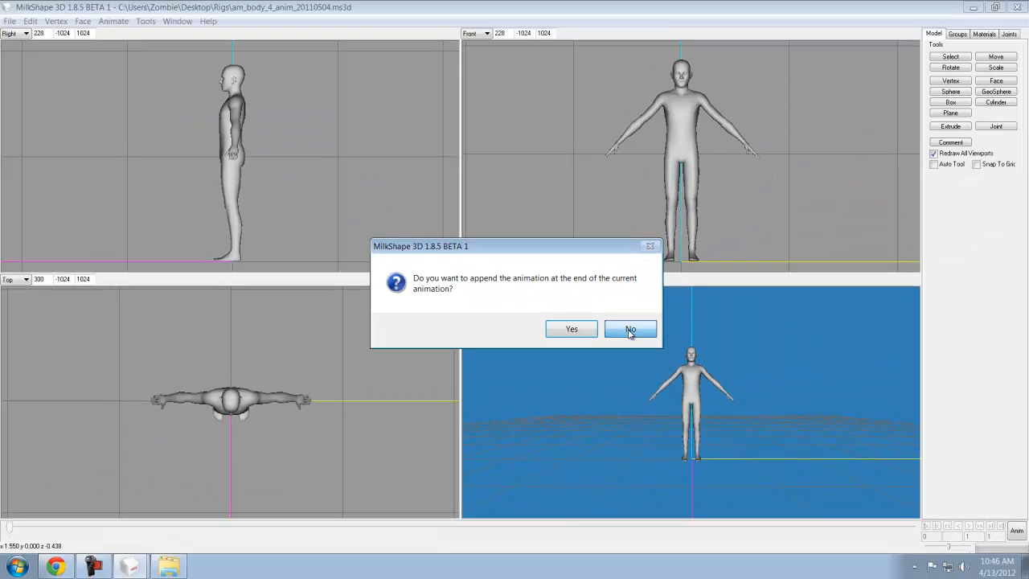
pyautogui.click(792, 350)
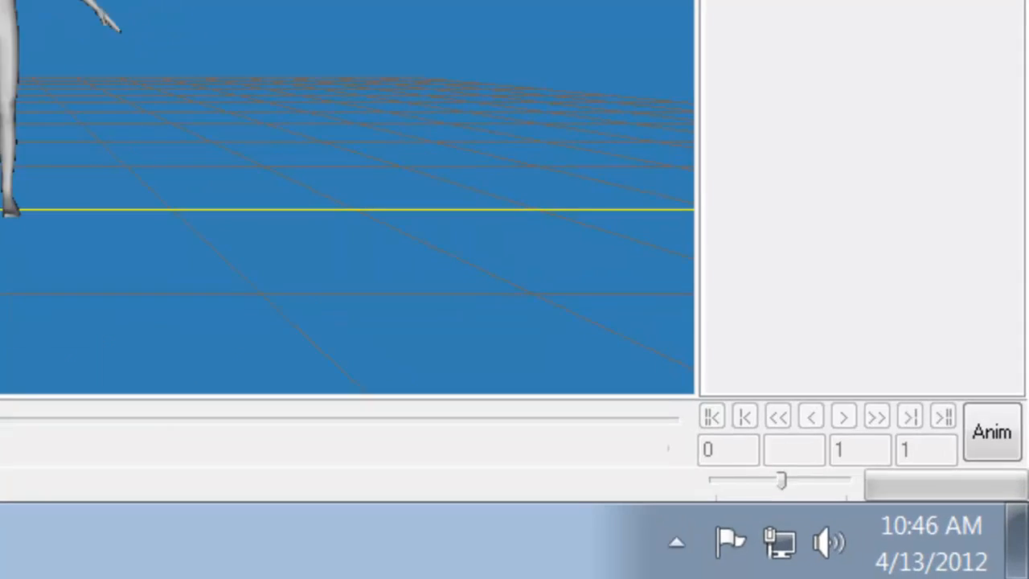
# Enable animation mode with the Rotate tool active and bring up the start of the rig's joint list
pyautogui.click(995, 438)
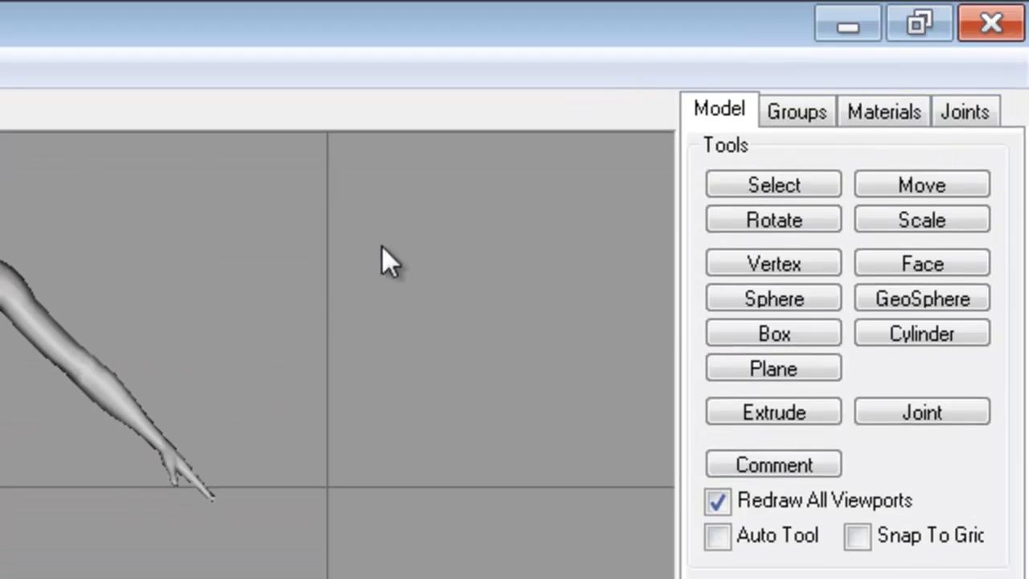
pyautogui.click(747, 213)
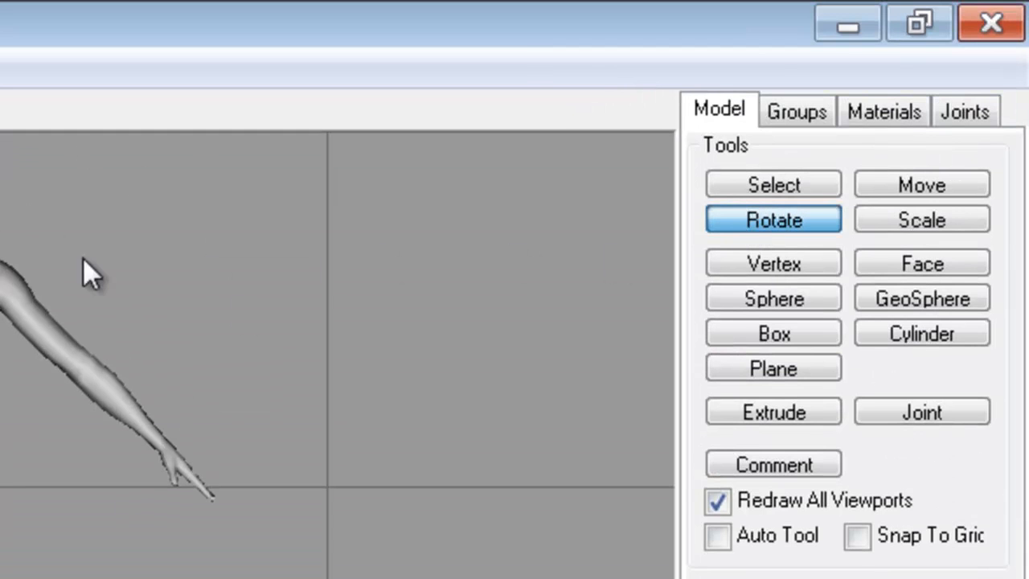
pyautogui.click(977, 109)
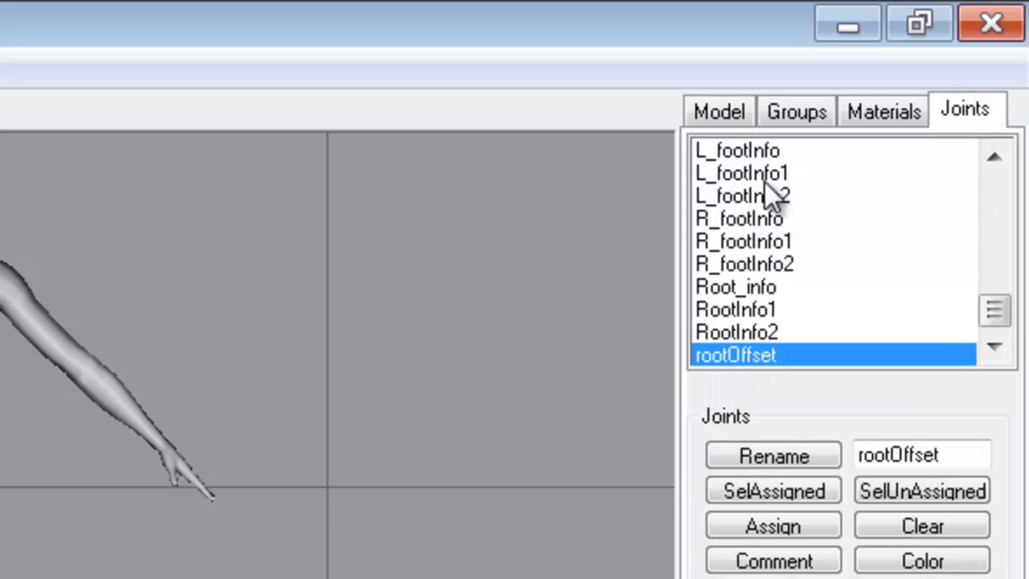
pyautogui.moveTo(1014, 315); pyautogui.dragTo(1008, 181)
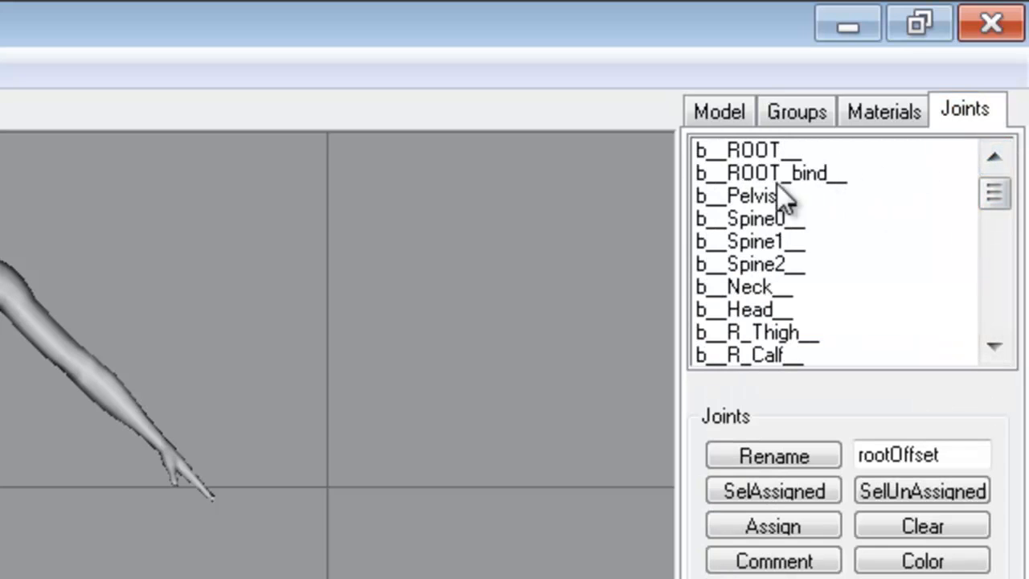
# Rotate the b__R_UpperArm__ joint to lower the model's right arm beside the torso
pyautogui.moveTo(114, 439); pyautogui.dragTo(23, 436, button='middle')
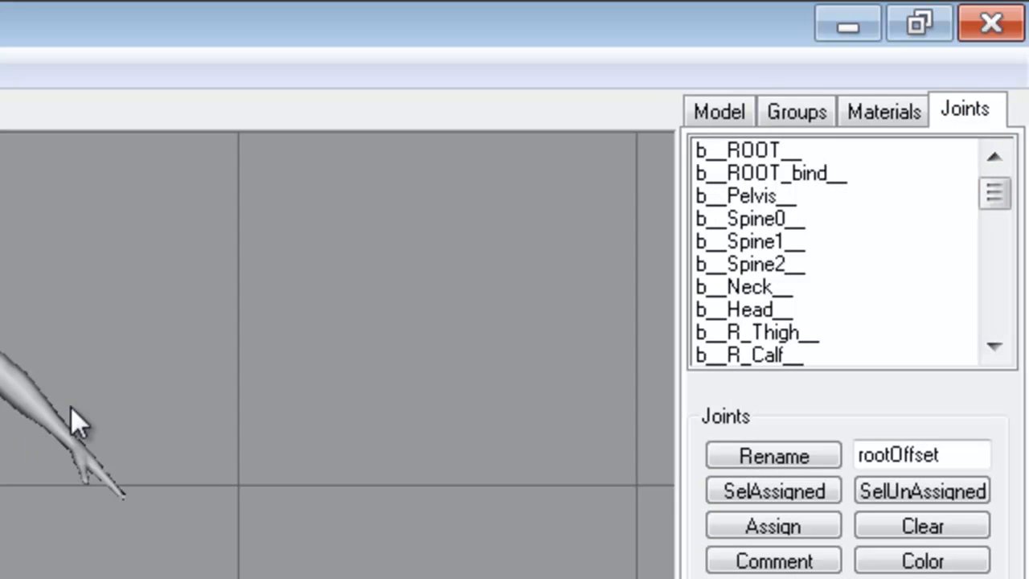
pyautogui.scroll(5, 128, 432)
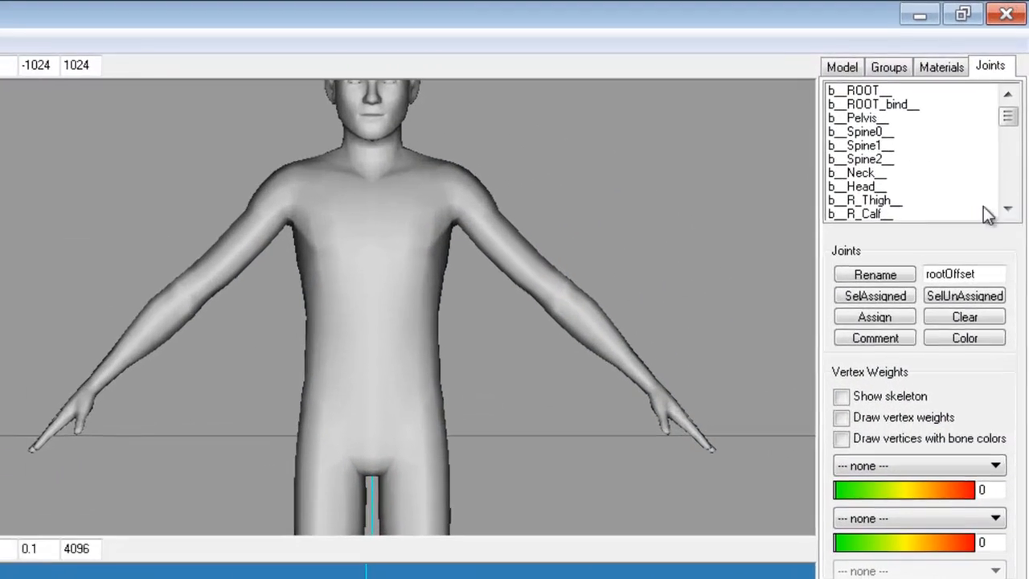
pyautogui.click(1017, 106)
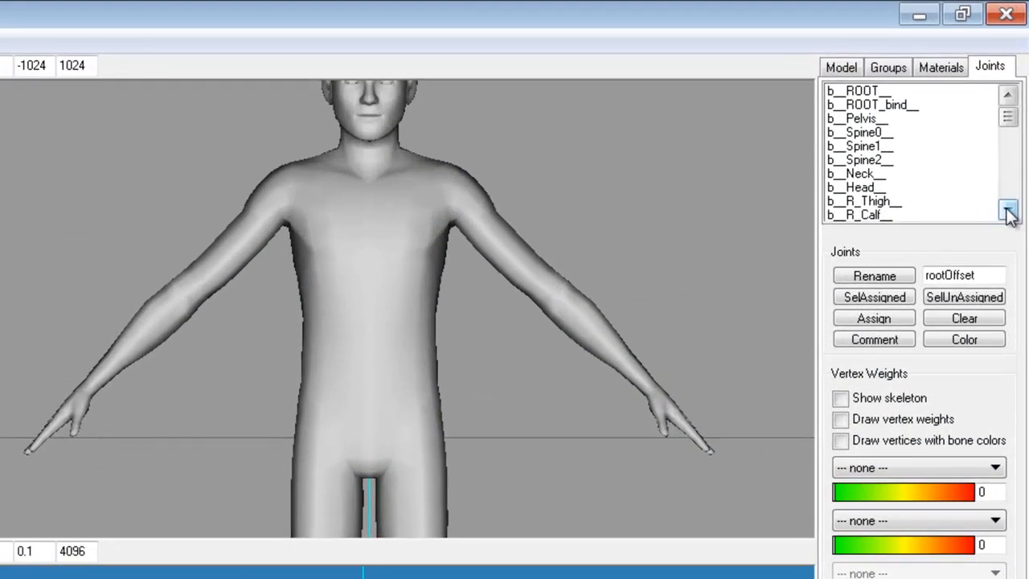
pyautogui.click(1009, 182)
pyautogui.click(1008, 182)
pyautogui.click(1008, 182)
pyautogui.click(1009, 181)
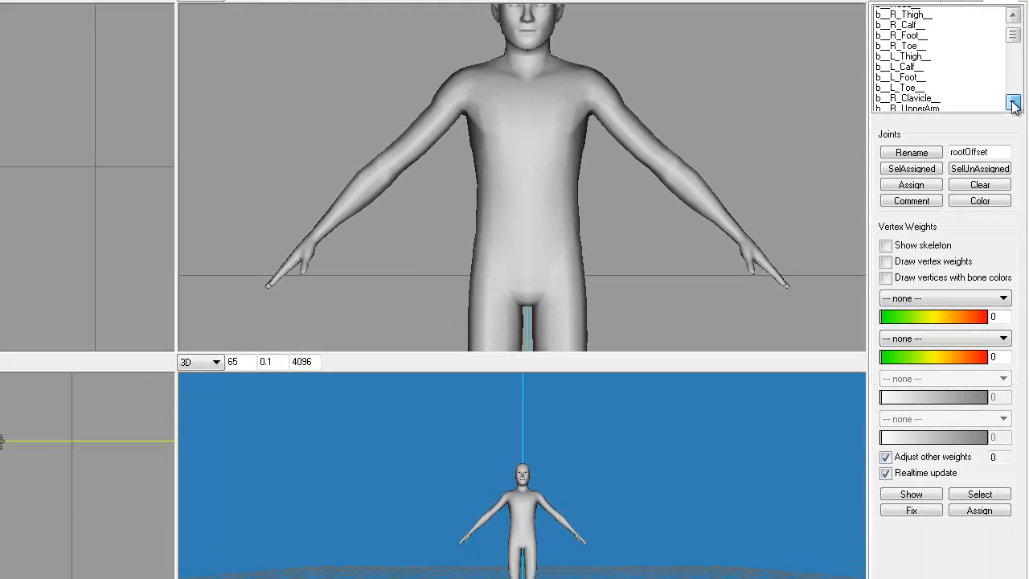
pyautogui.click(1014, 102)
pyautogui.click(1013, 103)
pyautogui.click(1013, 103)
pyautogui.click(1013, 103)
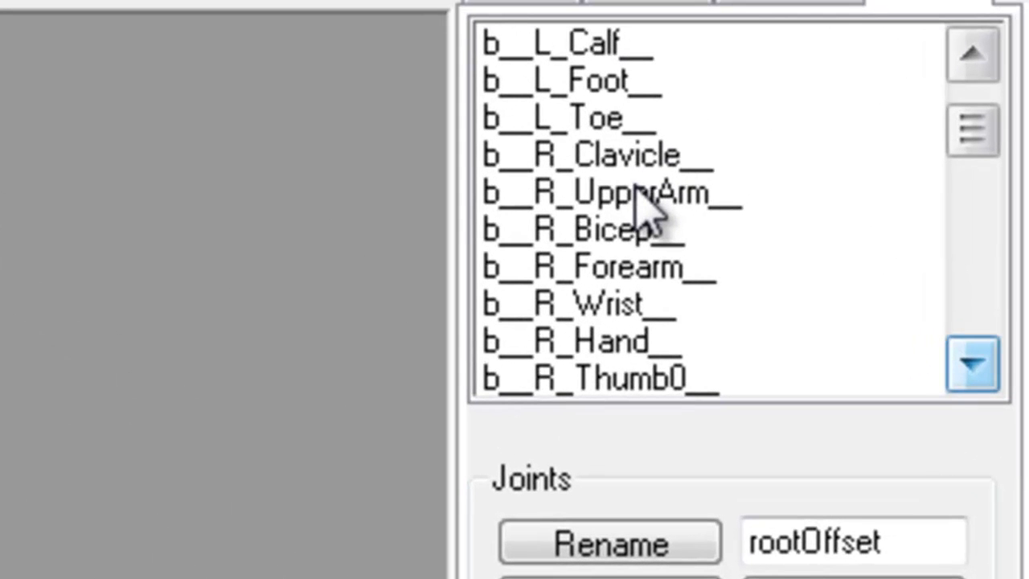
pyautogui.click(642, 195)
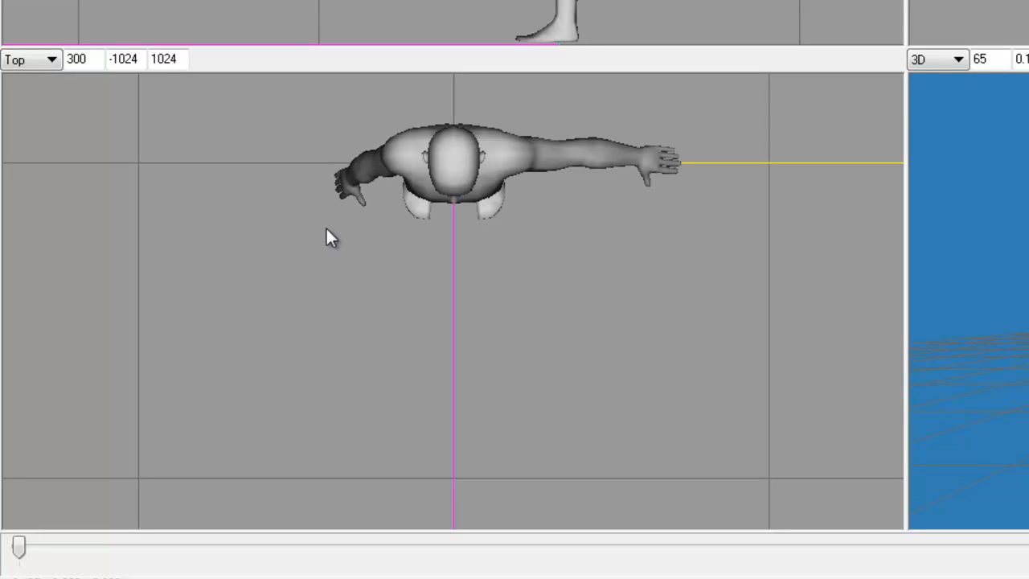
pyautogui.moveTo(379, 226); pyautogui.dragTo(300, 229)
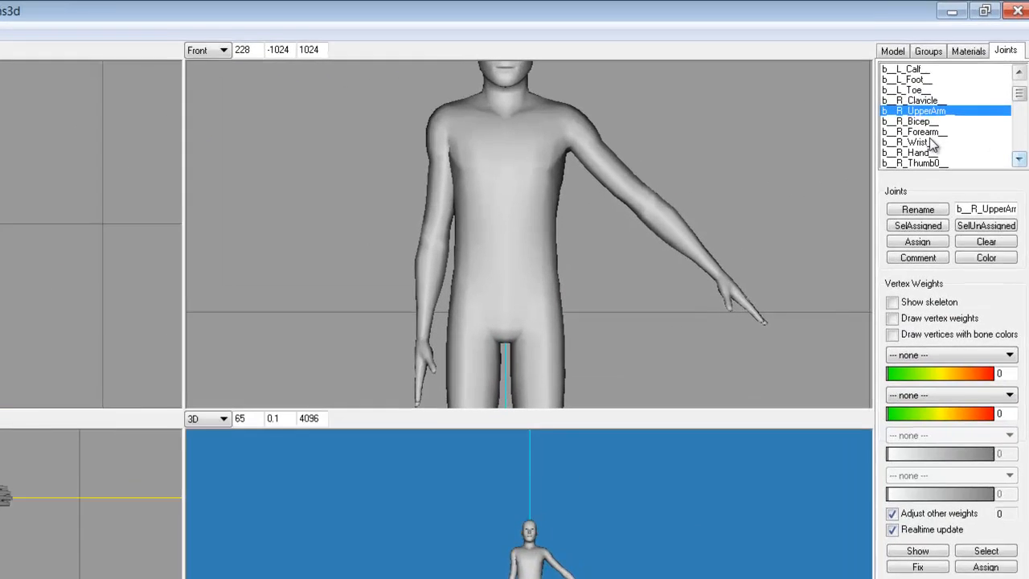
# Rotate b__R_Forearm__ and b__R_Hand__ slightly inward in the Front viewport to bring the right hand against the thigh
pyautogui.click(924, 113)
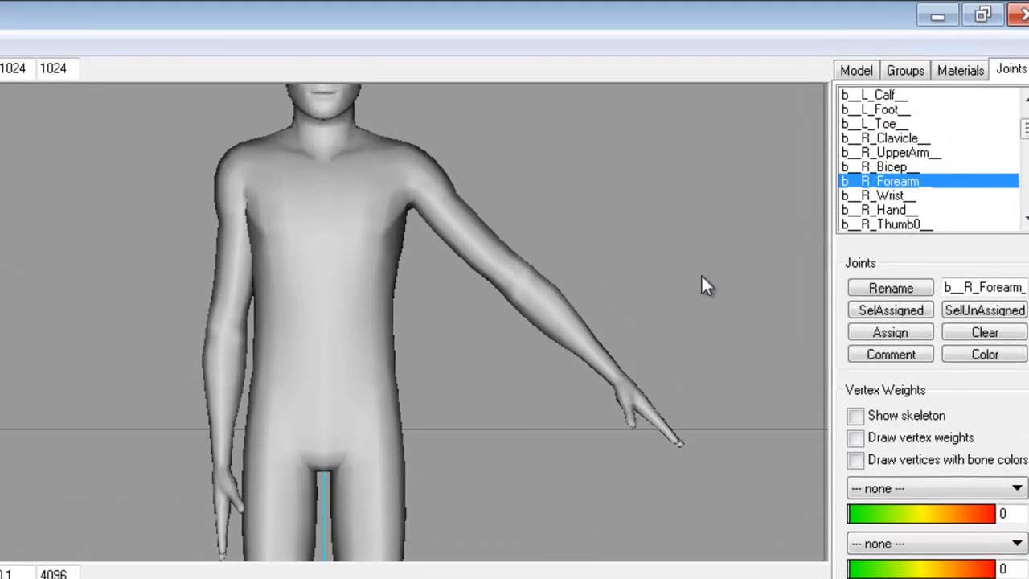
pyautogui.click(1024, 218)
pyautogui.click(1024, 218)
pyautogui.click(913, 181)
pyautogui.moveTo(243, 496); pyautogui.dragTo(239, 495)
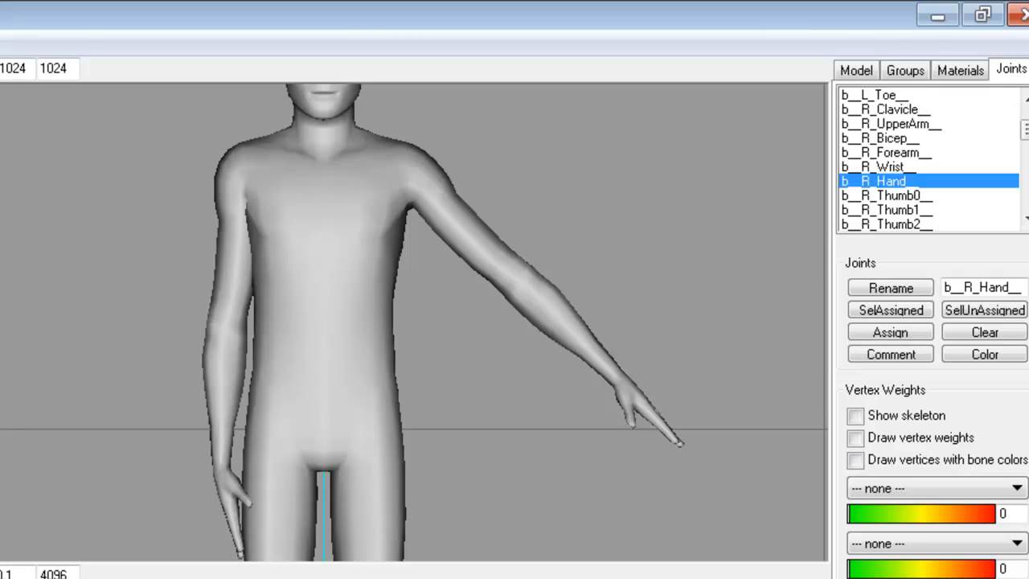
# Rotate the b__L_UpperArm__ joint in the Front viewport to lower the model's left arm beside the torso
pyautogui.click(1026, 218)
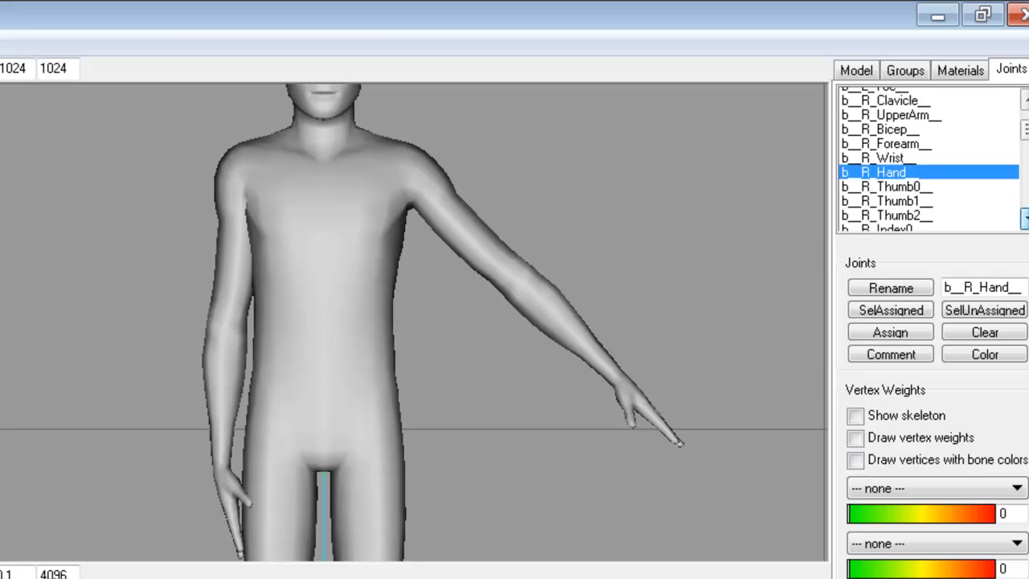
pyautogui.click(1026, 217)
pyautogui.click(1026, 217)
pyautogui.click(1026, 217)
pyautogui.click(1027, 215)
pyautogui.click(1027, 216)
pyautogui.click(1026, 216)
pyautogui.click(1026, 215)
pyautogui.click(1027, 215)
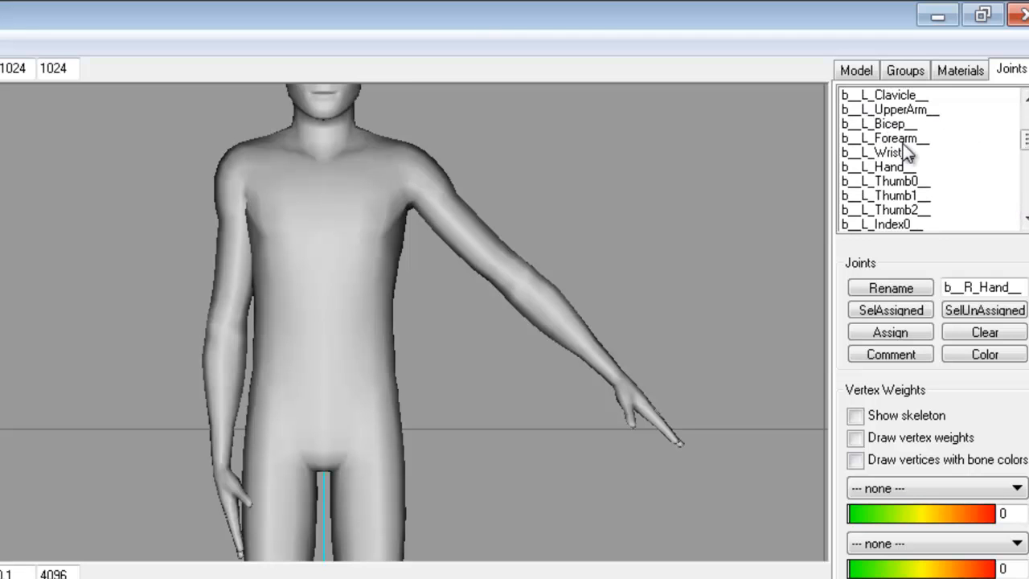
pyautogui.click(900, 109)
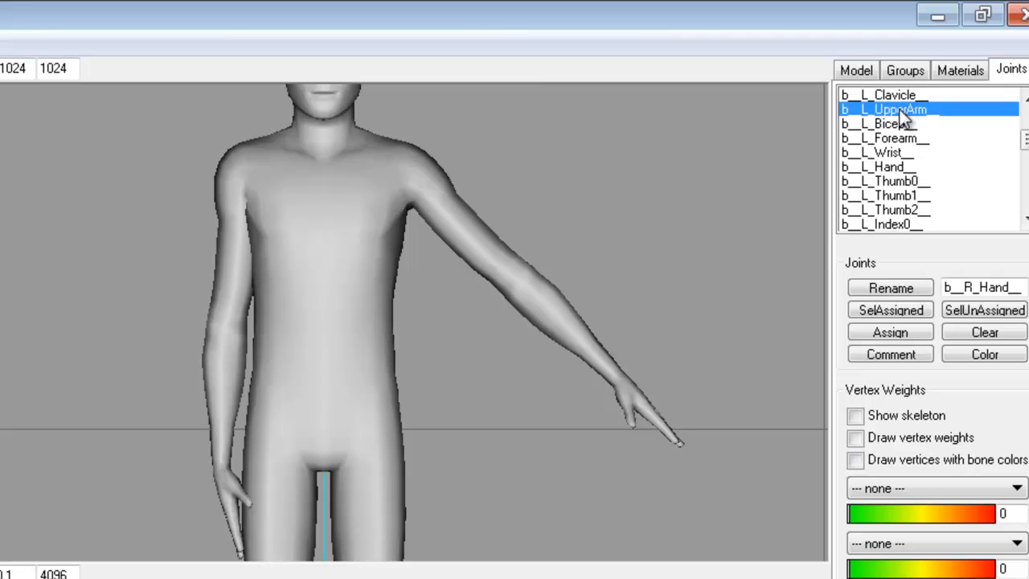
pyautogui.moveTo(568, 345); pyautogui.dragTo(522, 350)
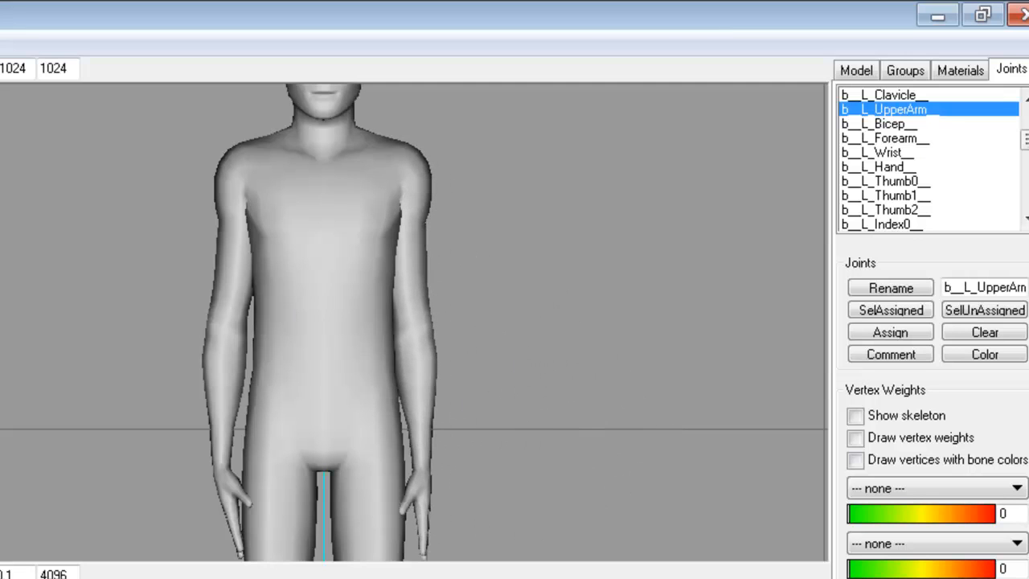
# Fine-tune b__L_Forearm__ and b__L_UpperArm__ with small rotations in the Front viewport to match the left arm to the right one
pyautogui.click(906, 139)
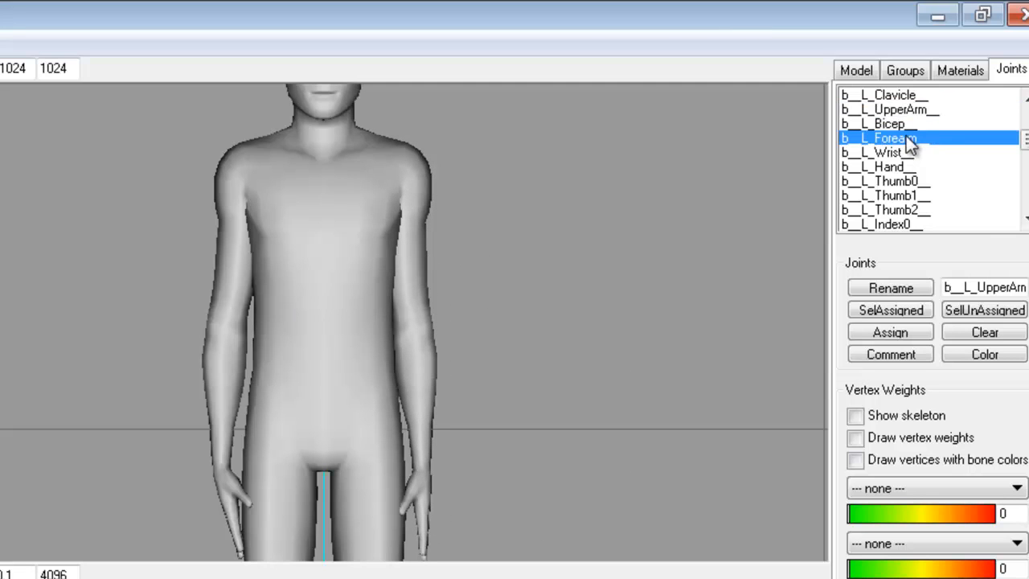
pyautogui.moveTo(425, 413); pyautogui.dragTo(422, 415)
pyautogui.click(901, 116)
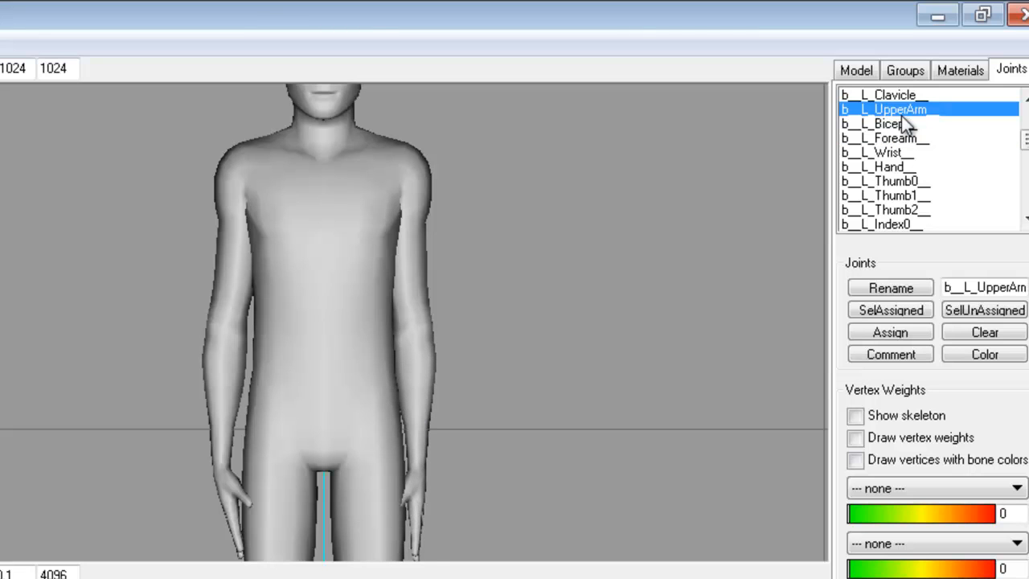
pyautogui.moveTo(478, 289); pyautogui.dragTo(481, 290)
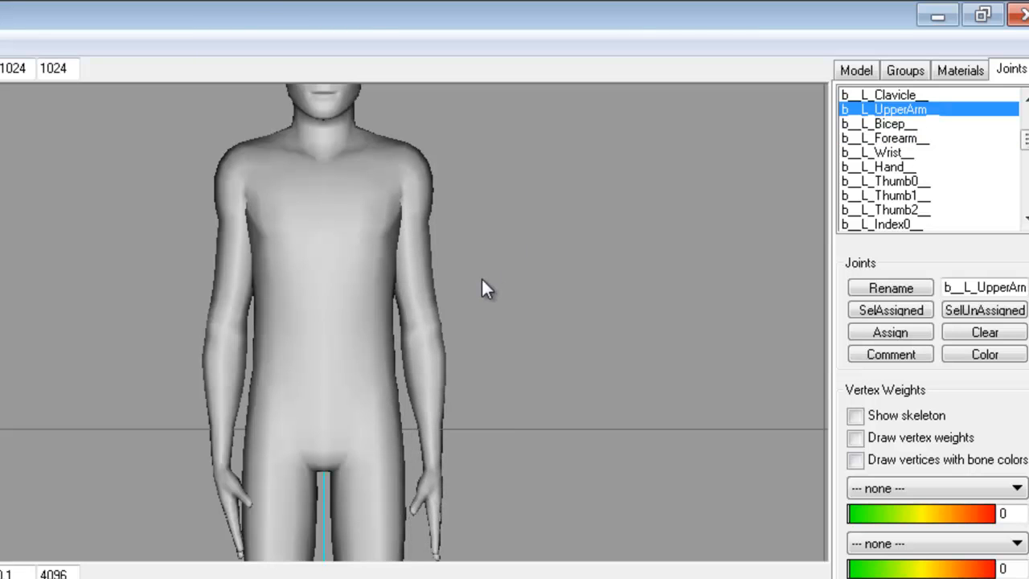
pyautogui.click(906, 140)
pyautogui.moveTo(523, 448); pyautogui.dragTo(518, 447)
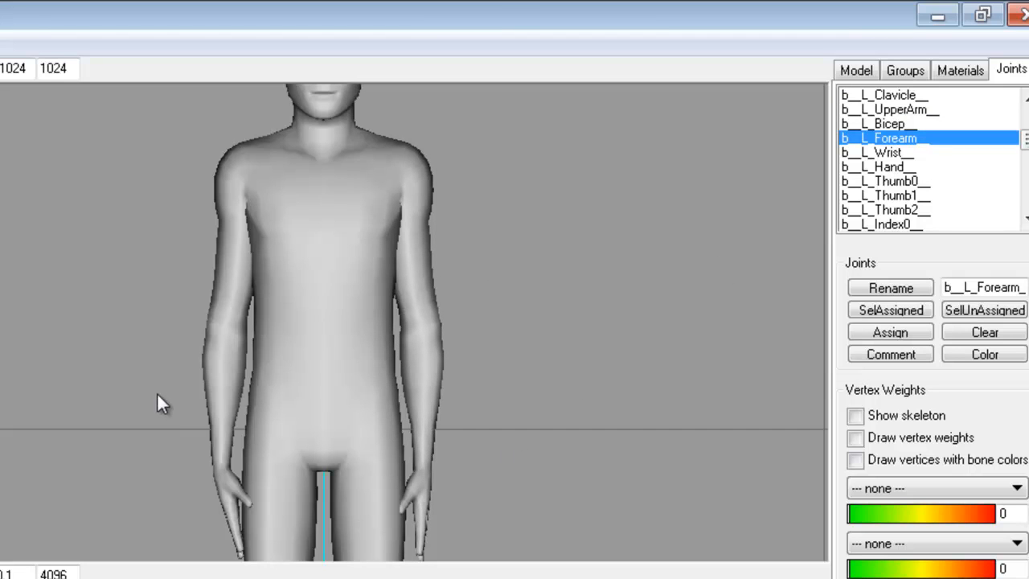
pyautogui.moveTo(445, 484); pyautogui.dragTo(439, 486)
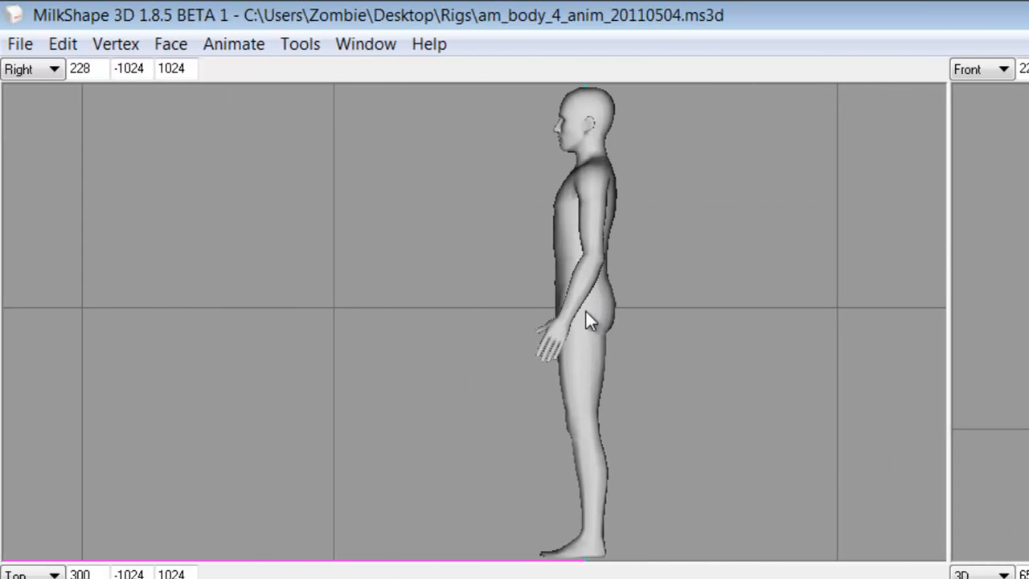
# Undo a trial rotation of b__L_Forearm__ and twist that forearm so the flat of the left hand faces front
pyautogui.moveTo(586, 312); pyautogui.dragTo(675, 318)
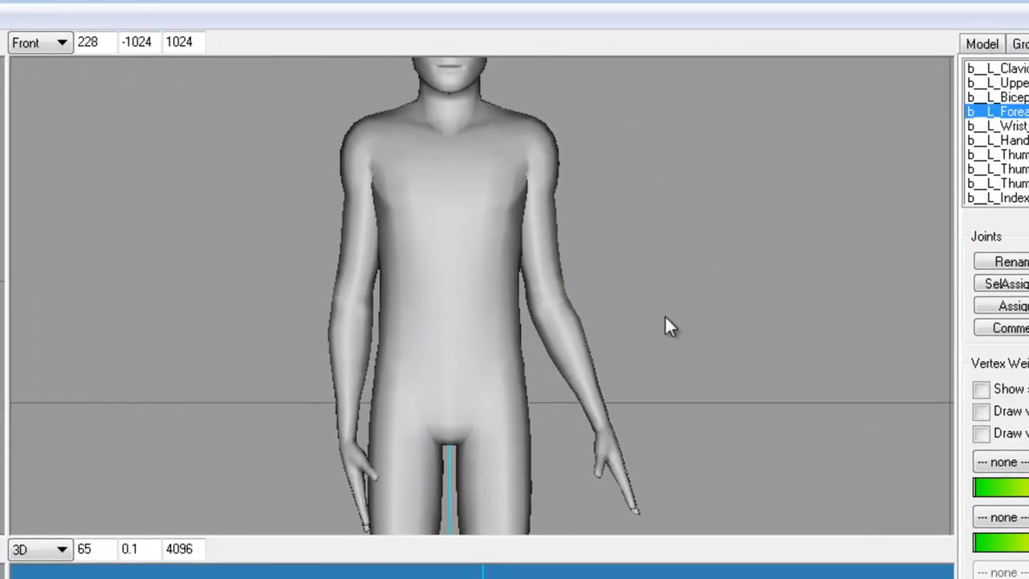
pyautogui.hotkey('ctrl', 'z')
pyautogui.moveTo(565, 196); pyautogui.dragTo(630, 179)
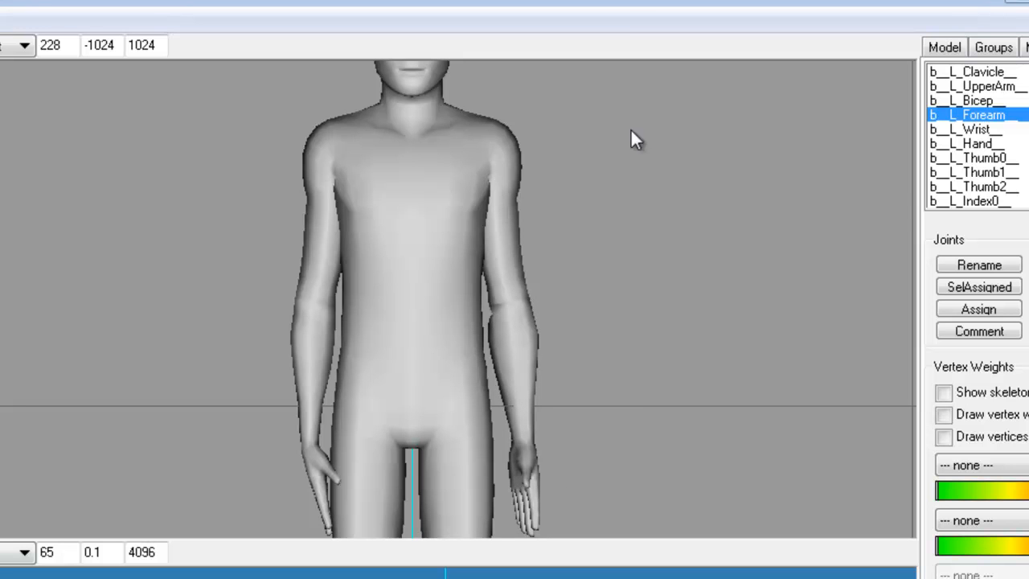
pyautogui.moveTo(647, 373); pyautogui.dragTo(618, 172)
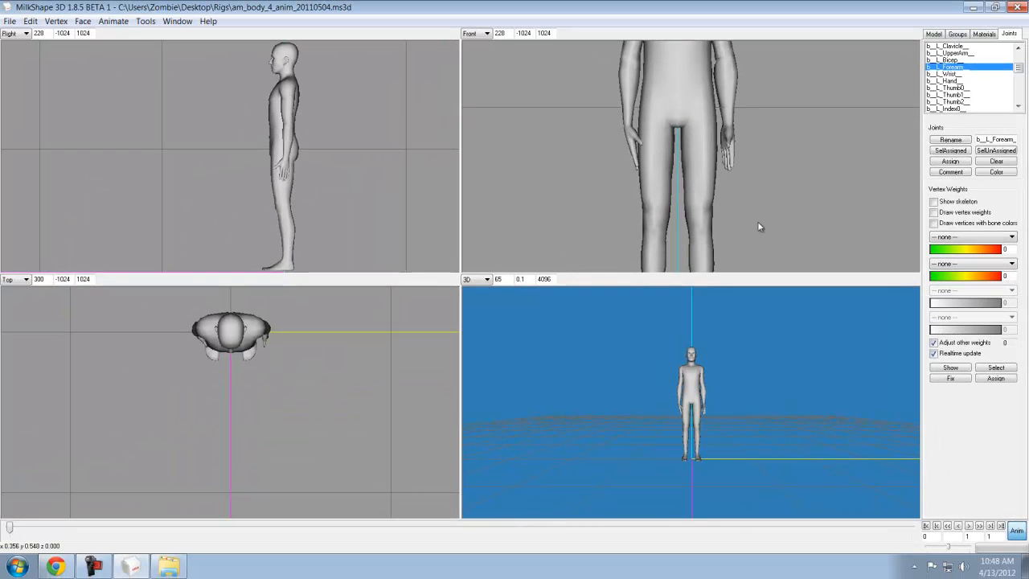
# Rotate the b__L_Index0__ joint in the Front viewport to swing the left index finger inward toward the thigh
pyautogui.keyDown('ctrl'); pyautogui.moveTo(804, 180); pyautogui.dragTo(813, 238); pyautogui.keyUp('ctrl')
pyautogui.keyDown('ctrl'); pyautogui.moveTo(282, 173); pyautogui.dragTo(308, 161); pyautogui.keyUp('ctrl')
pyautogui.scroll(5, 344, 159)
pyautogui.keyDown('ctrl'); pyautogui.moveTo(413, 161); pyautogui.dragTo(343, 160); pyautogui.keyUp('ctrl')
pyautogui.scroll(6, 341, 158)
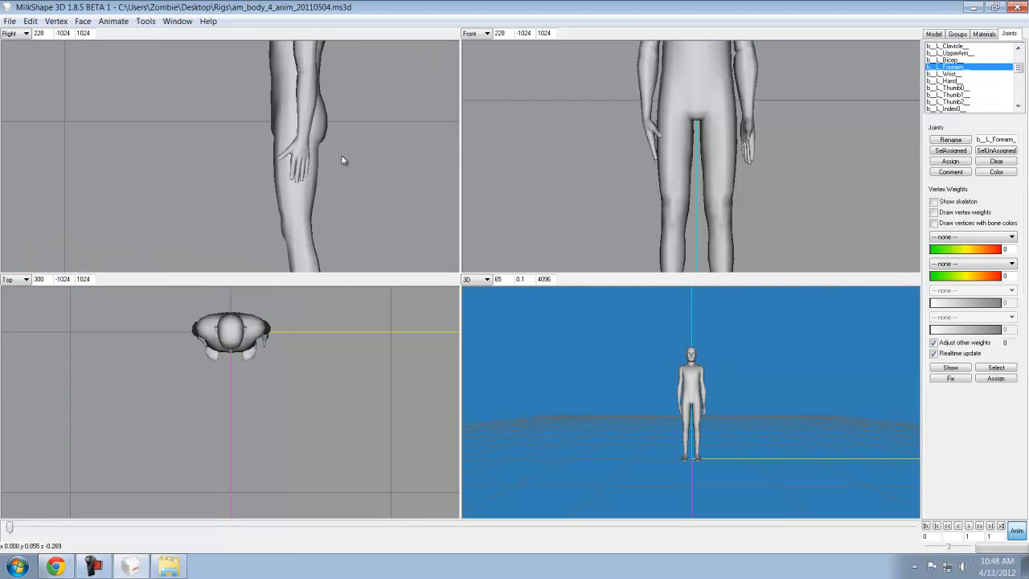
pyautogui.scroll(4, 341, 159)
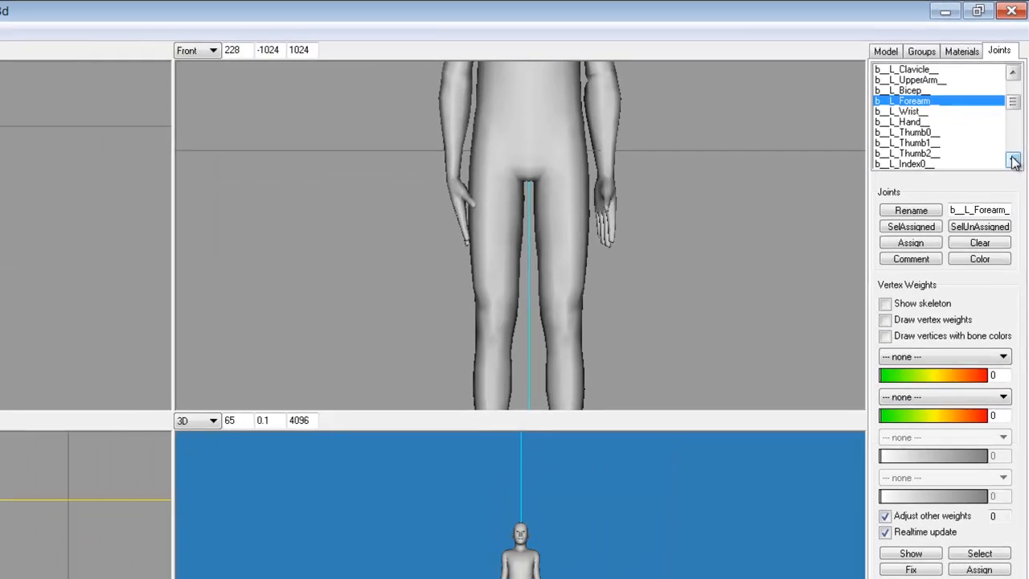
pyautogui.click(986, 428)
pyautogui.click(1012, 161)
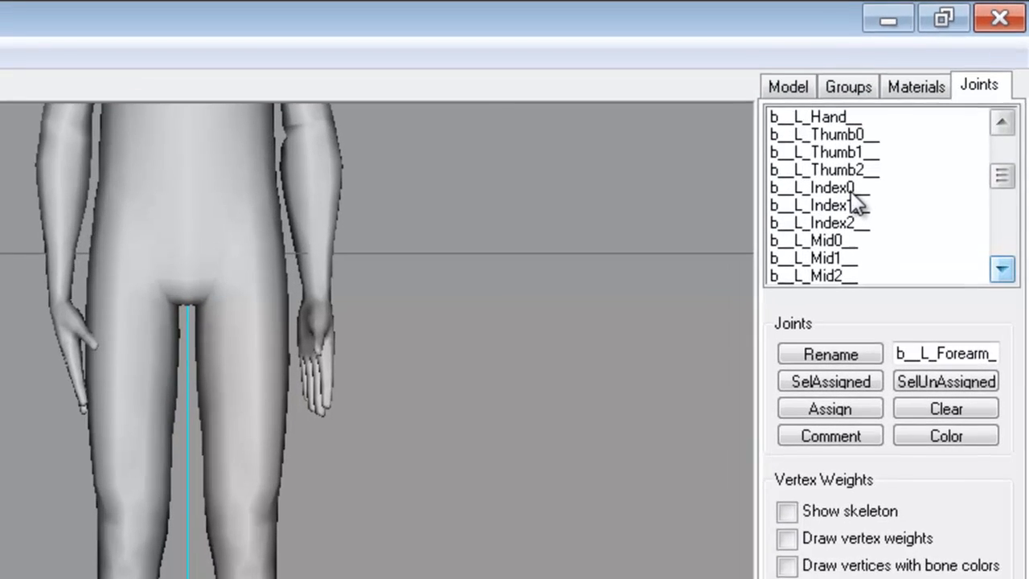
pyautogui.click(916, 113)
pyautogui.moveTo(324, 448); pyautogui.dragTo(270, 469)
# Bend the b__L_Index1__ and b__L_Index2__ joints with Local rotation to curl the left index finger up toward the palm
pyautogui.click(839, 208)
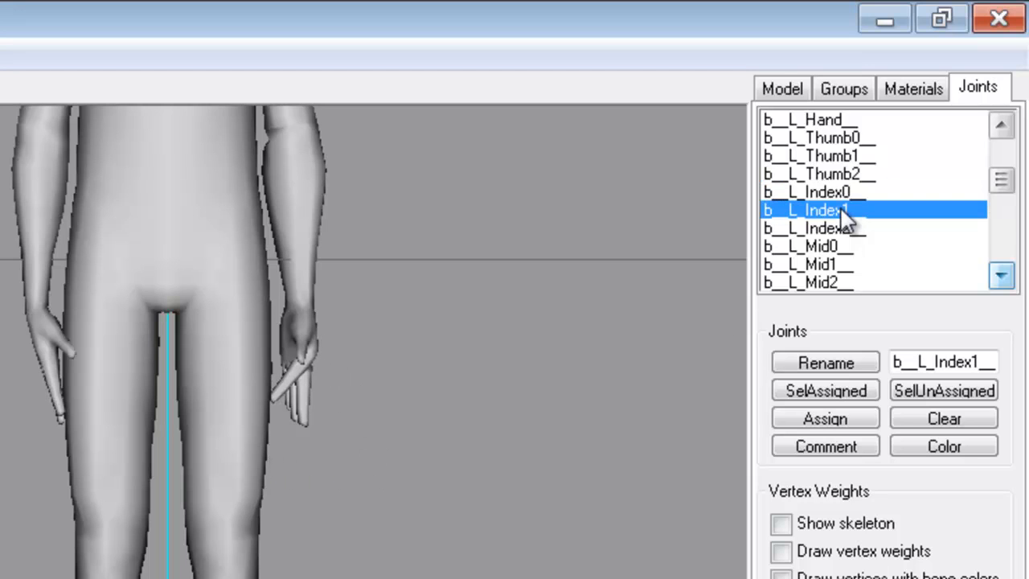
pyautogui.moveTo(291, 432)
pyautogui.mouseDown()
pyautogui.moveTo(270, 408)
pyautogui.moveTo(295, 448)
pyautogui.mouseUp()
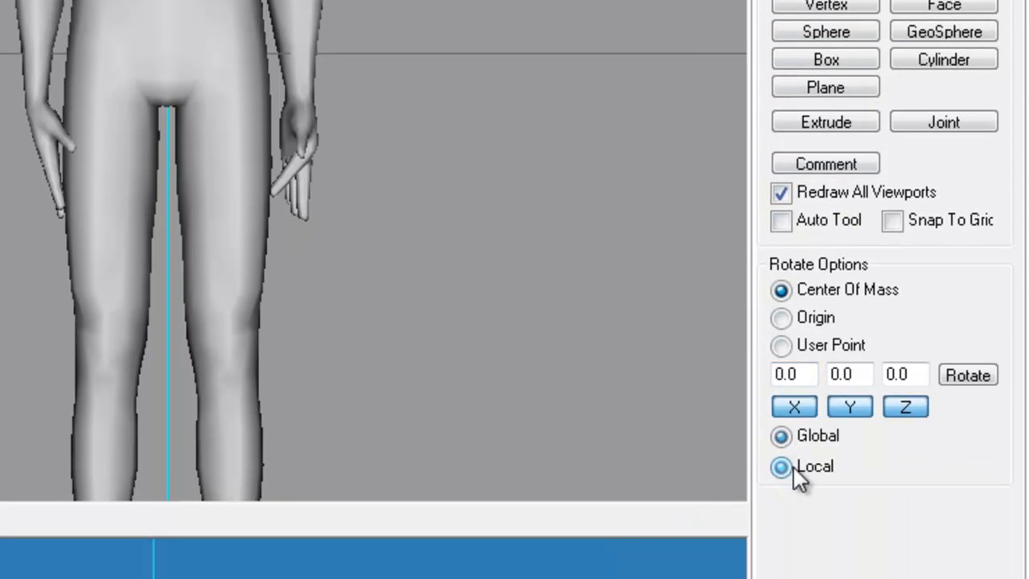
pyautogui.click(794, 470)
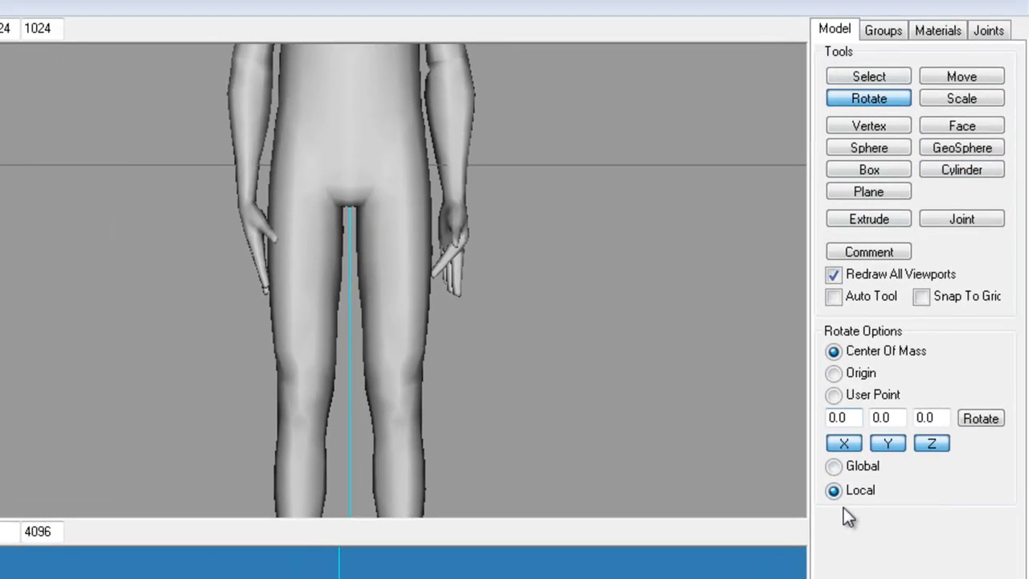
pyautogui.click(990, 31)
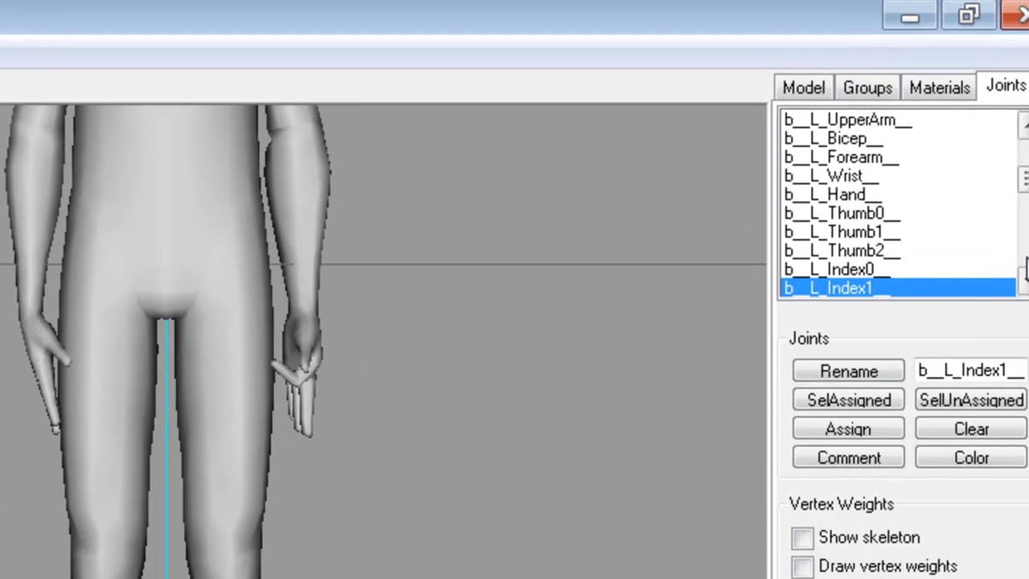
pyautogui.click(1006, 177)
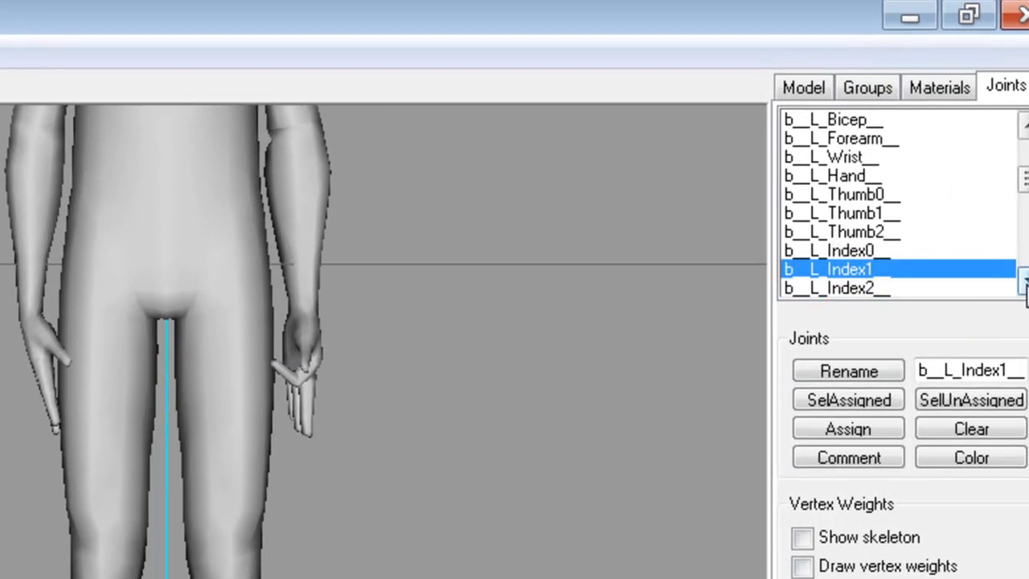
pyautogui.click(1023, 281)
pyautogui.click(838, 270)
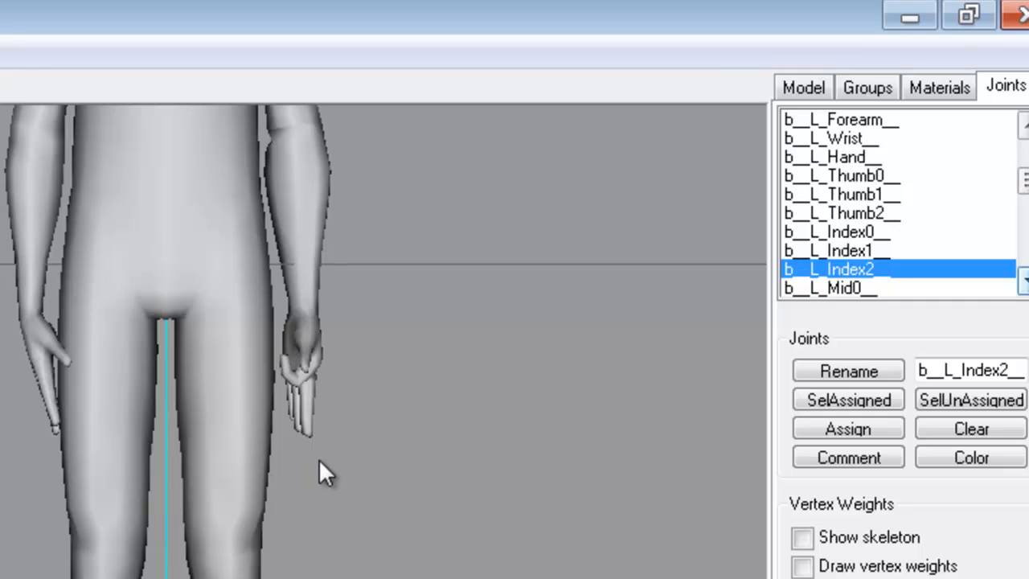
# Frame the face in the Front viewport, select the b__Jaw__ joint and activate the Move tool
pyautogui.moveTo(1024, 180)
pyautogui.mouseDown()
pyautogui.moveTo(1025, 256)
pyautogui.moveTo(1026, 163)
pyautogui.mouseUp()
pyautogui.keyDown('ctrl'); pyautogui.moveTo(440, 255); pyautogui.dragTo(429, 570); pyautogui.keyUp('ctrl')
pyautogui.keyDown('ctrl'); pyautogui.moveTo(438, 376); pyautogui.dragTo(436, 473); pyautogui.keyUp('ctrl')
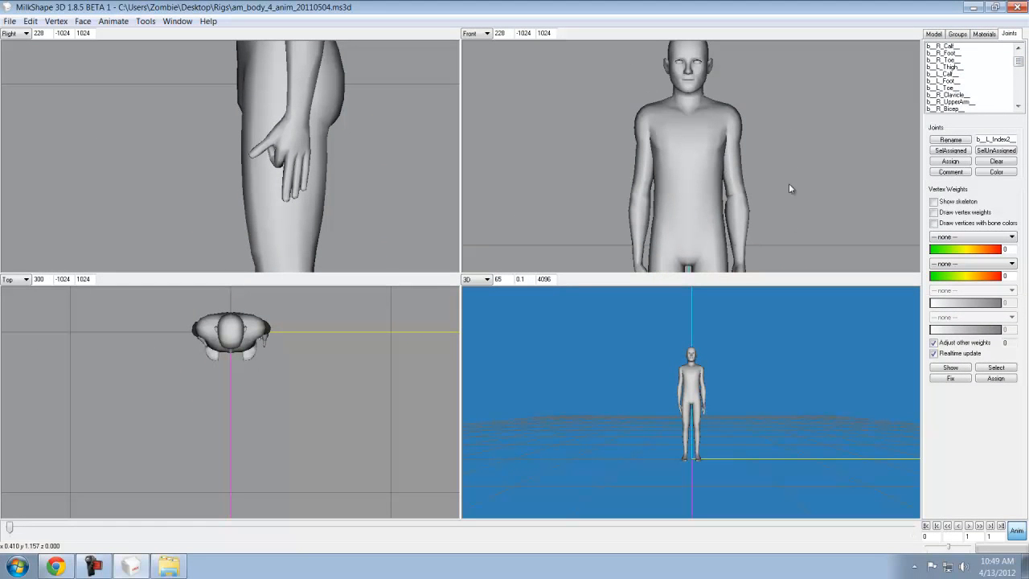
pyautogui.keyDown('ctrl'); pyautogui.moveTo(791, 187); pyautogui.dragTo(795, 228); pyautogui.keyUp('ctrl')
pyautogui.scroll(5, 795, 220)
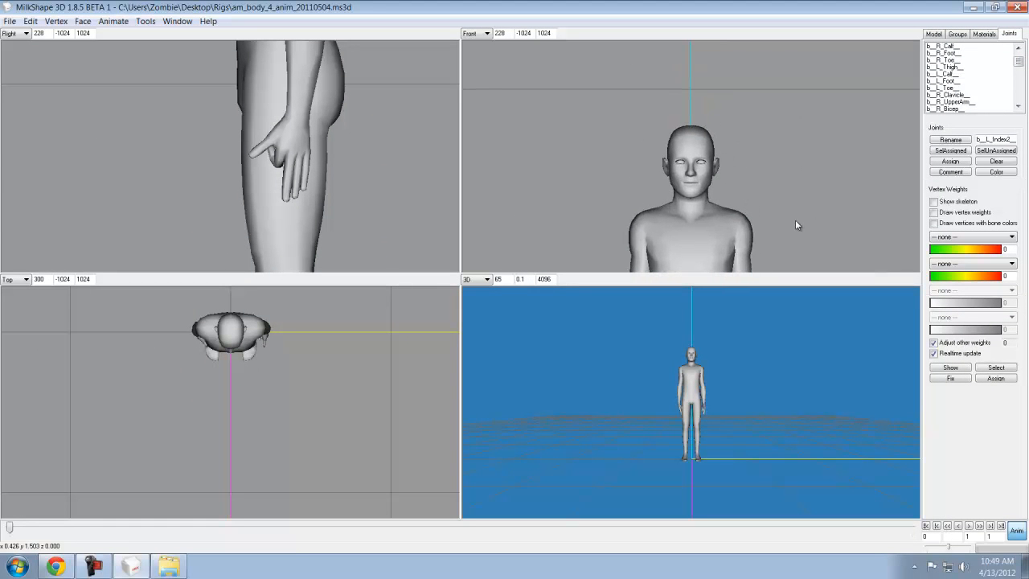
pyautogui.moveTo(782, 191)
pyautogui.keyDown('ctrl'); pyautogui.mouseDown()
pyautogui.moveTo(784, 163)
pyautogui.moveTo(788, 200)
pyautogui.mouseUp(); pyautogui.keyUp('ctrl')
pyautogui.scroll(4, 784, 163)
pyautogui.scroll(5, 787, 200)
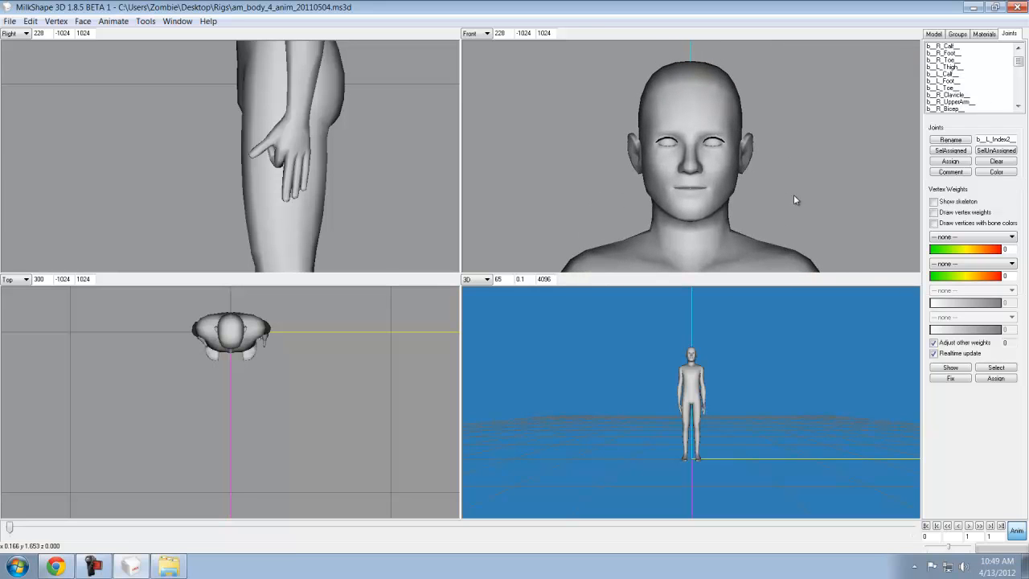
pyautogui.click(1018, 80)
pyautogui.moveTo(1011, 63); pyautogui.dragTo(1019, 79)
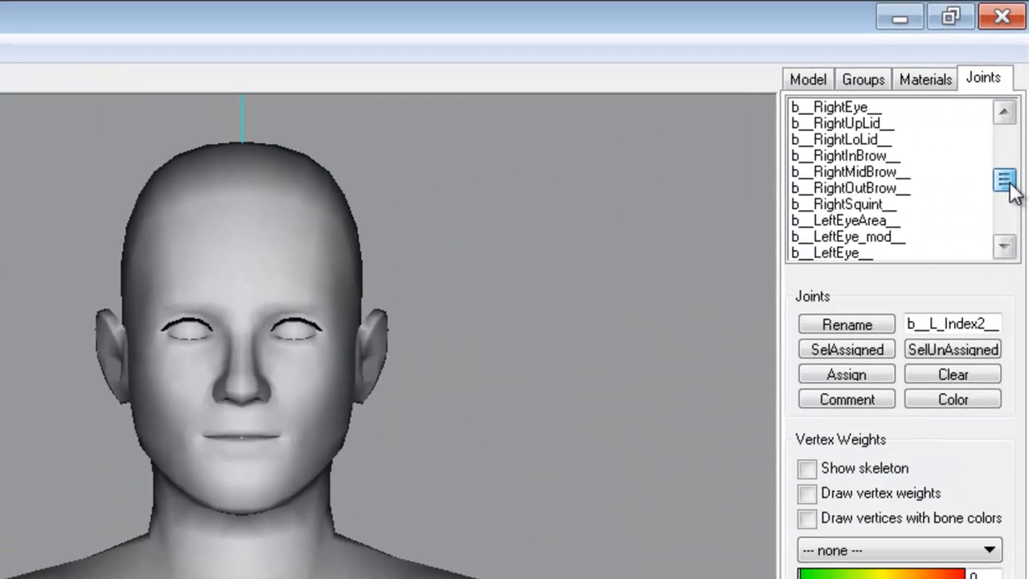
pyautogui.moveTo(1013, 190); pyautogui.dragTo(1012, 200)
pyautogui.click(840, 238)
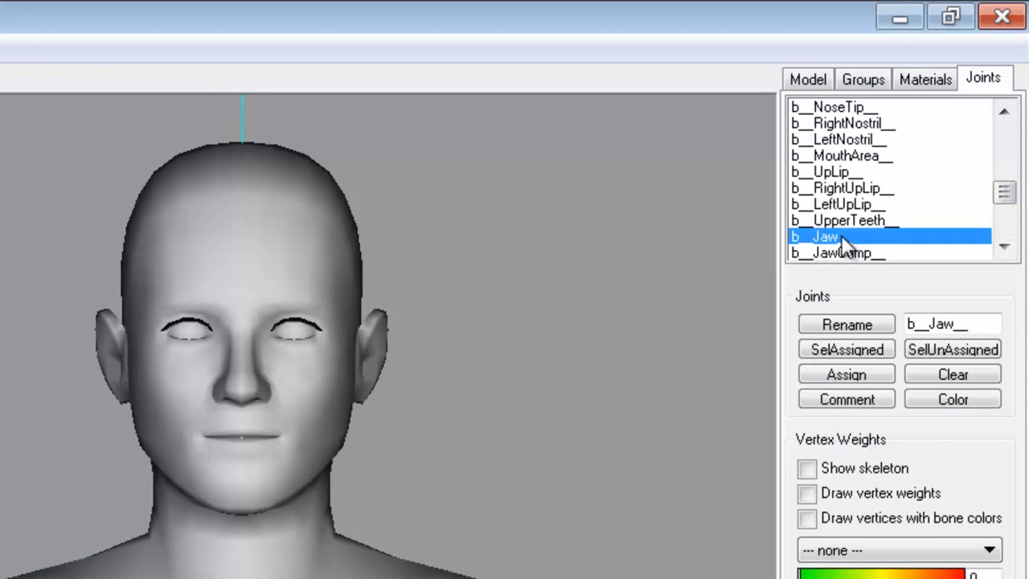
pyautogui.click(810, 81)
pyautogui.moveTo(224, 494); pyautogui.dragTo(255, 501)
pyautogui.click(932, 133)
# Return the Front viewport to the hands and select the b__R_UpperArm__ joint
pyautogui.moveTo(536, 390); pyautogui.dragTo(543, 230, button='middle')
pyautogui.moveTo(547, 514)
pyautogui.mouseDown(button='middle')
pyautogui.moveTo(503, 328)
pyautogui.moveTo(471, 2)
pyautogui.mouseUp(button='middle')
pyautogui.moveTo(294, 409); pyautogui.dragTo(788, 294, button='middle')
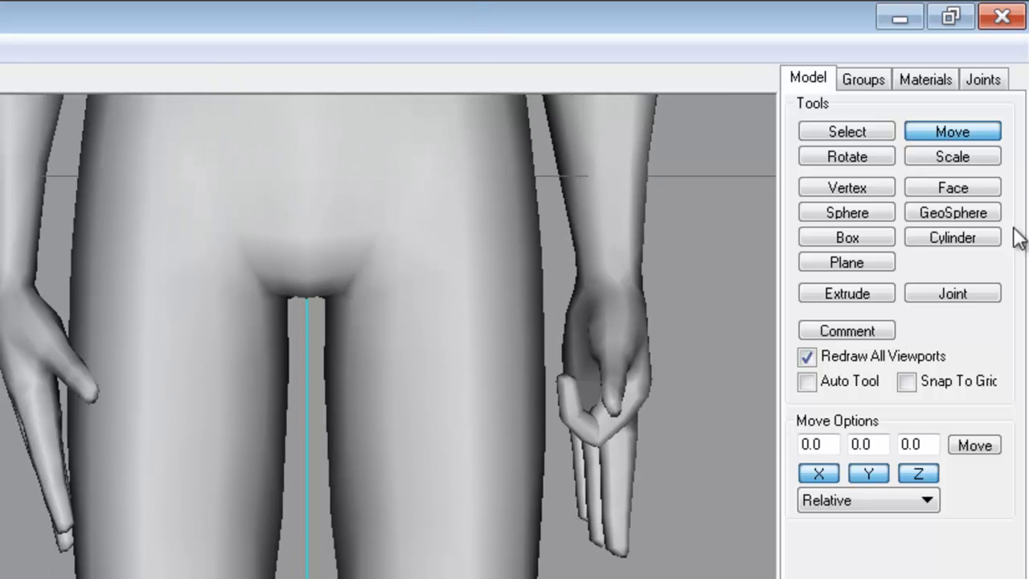
pyautogui.click(985, 81)
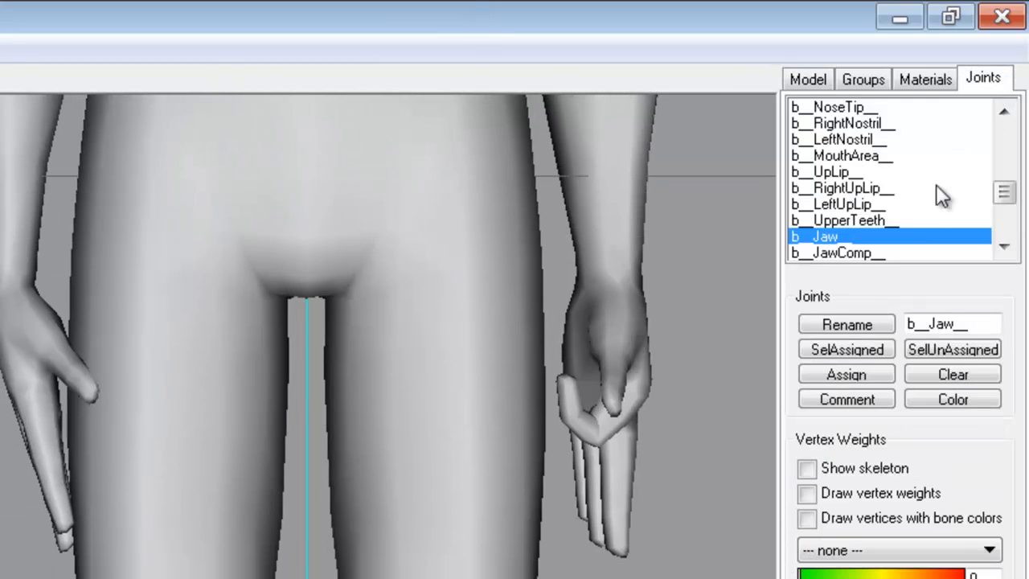
pyautogui.click(1005, 152)
pyautogui.click(1003, 157)
pyautogui.click(1012, 146)
pyautogui.click(1016, 150)
pyautogui.click(1014, 149)
pyautogui.click(1014, 149)
pyautogui.click(1014, 149)
pyautogui.click(1014, 149)
pyautogui.click(893, 236)
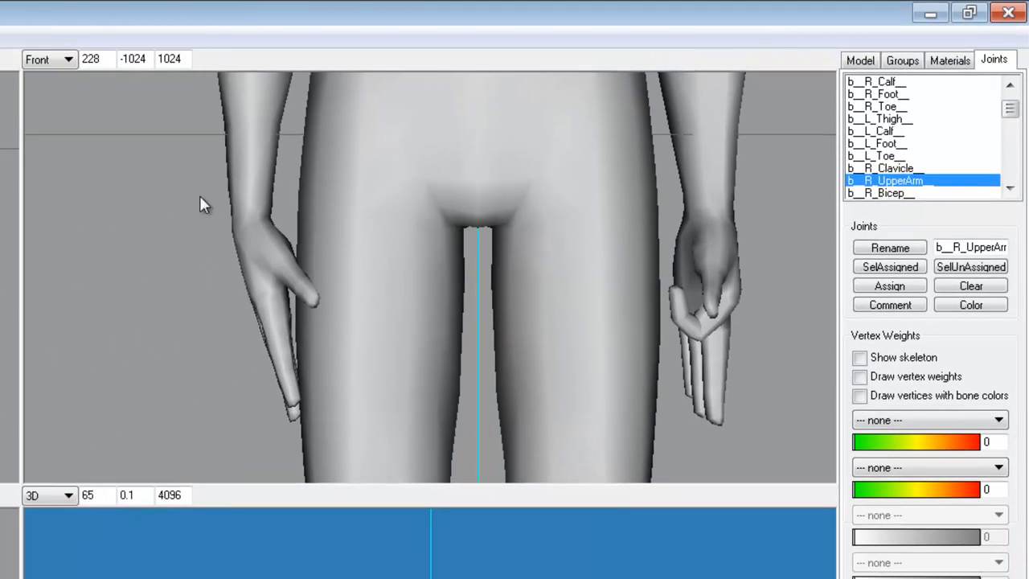
# Set a keyframe for the pose and turn off animation mode
pyautogui.moveTo(351, 224); pyautogui.dragTo(523, 271)
pyautogui.scroll(-6, 505, 241)
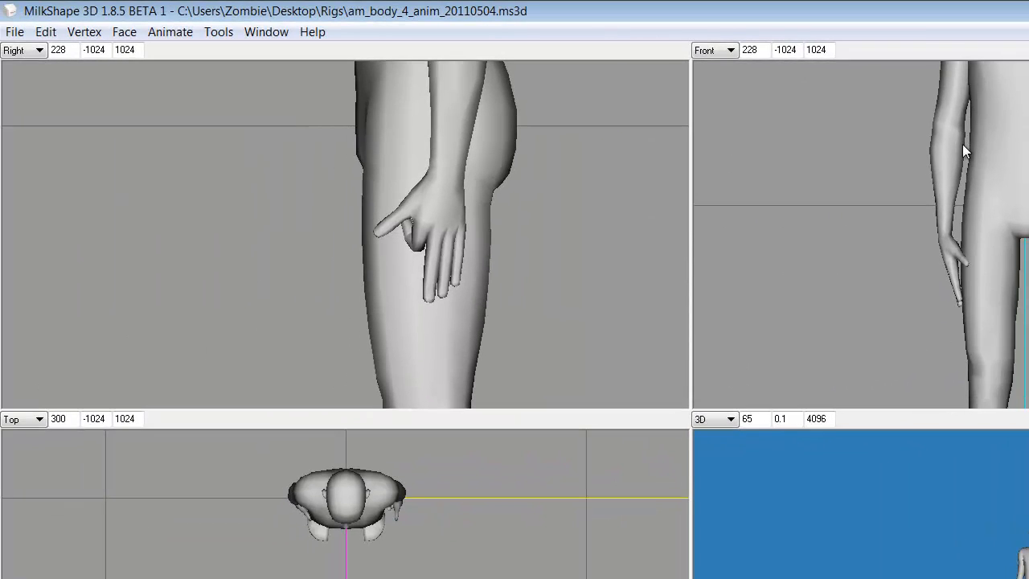
pyautogui.scroll(-5, 964, 163)
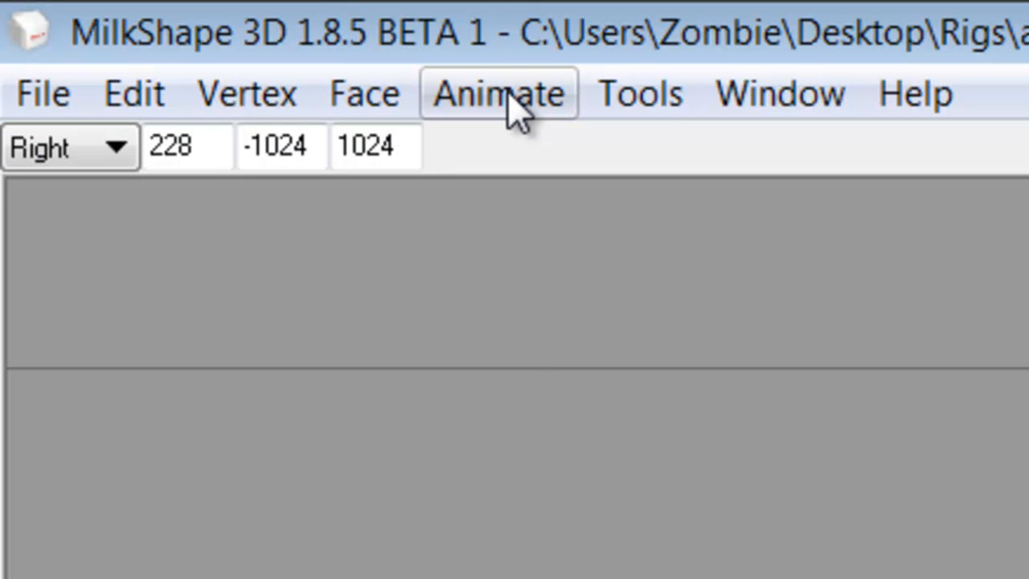
pyautogui.click(514, 108)
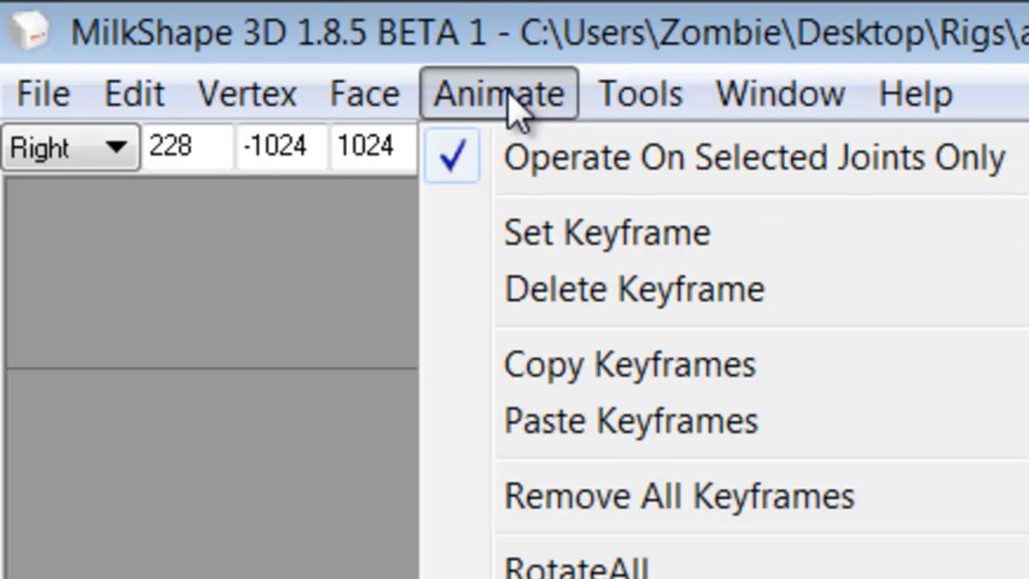
pyautogui.click(510, 235)
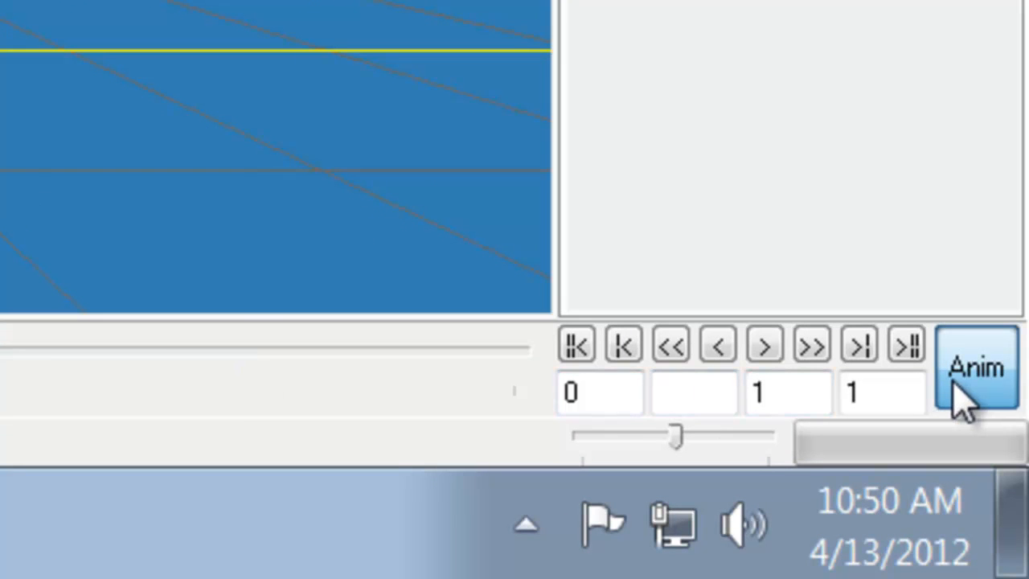
pyautogui.click(960, 393)
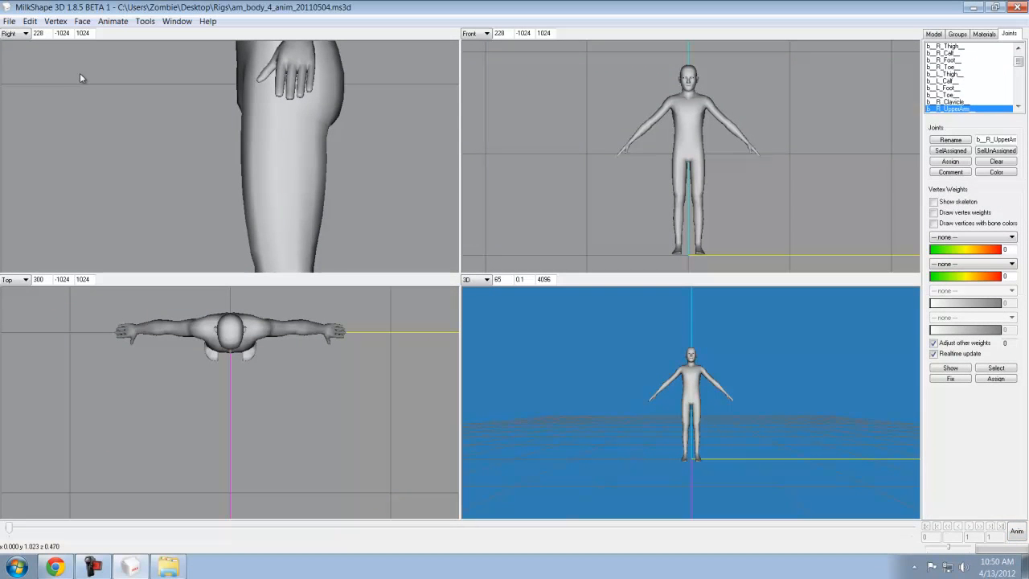
# Export a Half-Life SMD as a Sequence, replacing S3_6B20C4F3_00000000_1B30F58086F77A52_a_ZCstanding_01%%+CLIP.smd in the Pose Tutorial folder
pyautogui.click(10, 20)
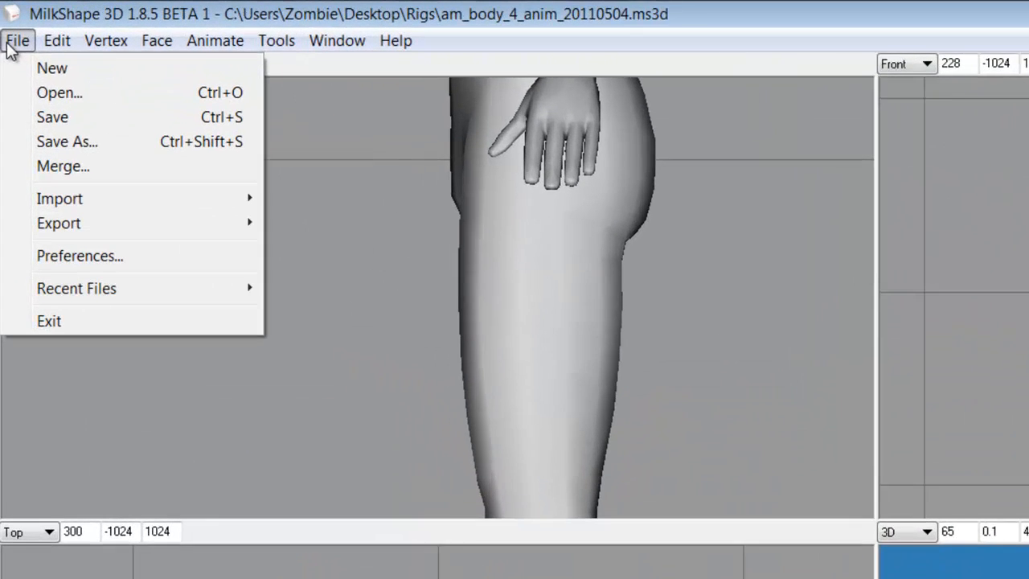
pyautogui.moveTo(62, 235)
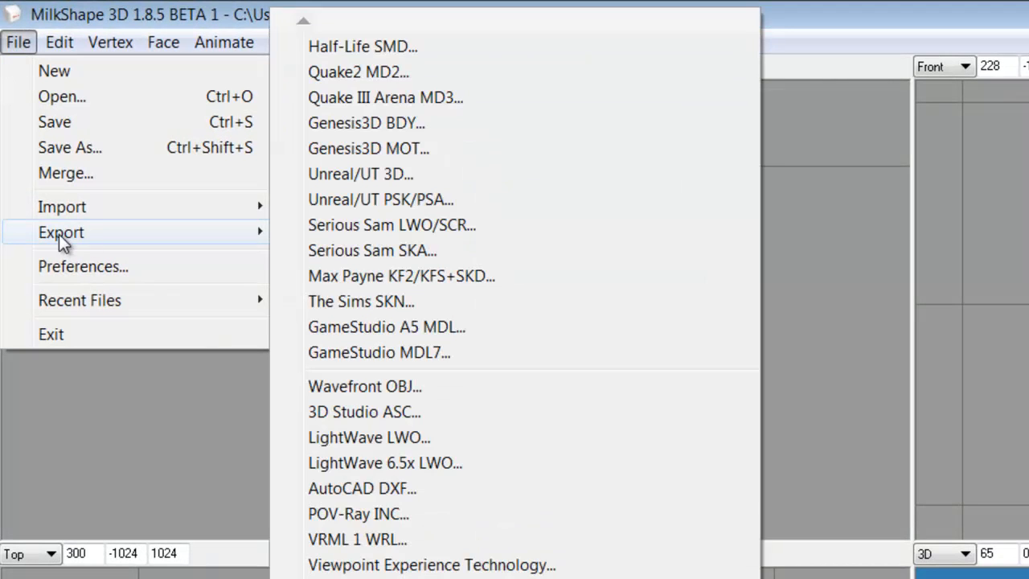
pyautogui.click(420, 49)
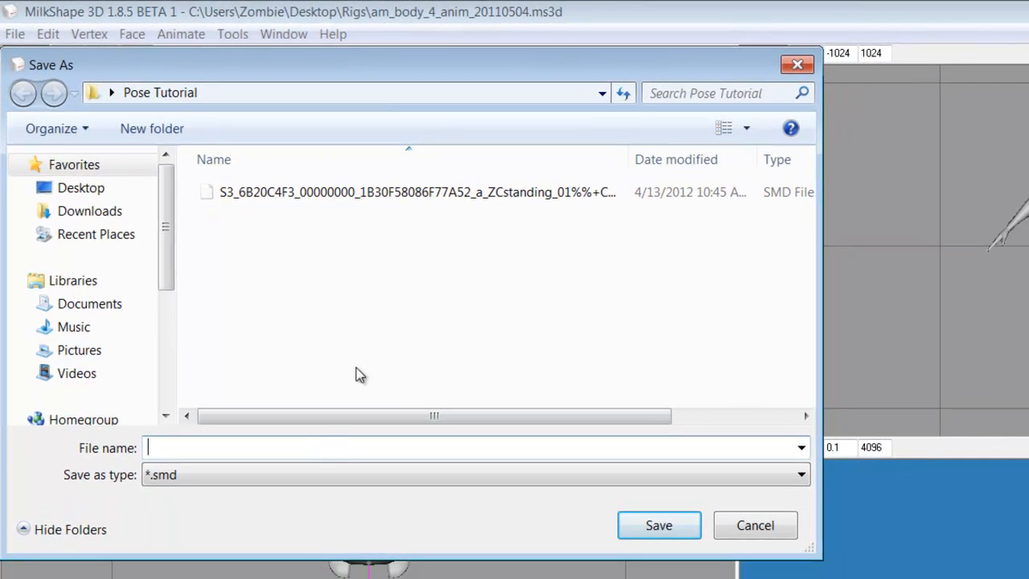
pyautogui.click(401, 193)
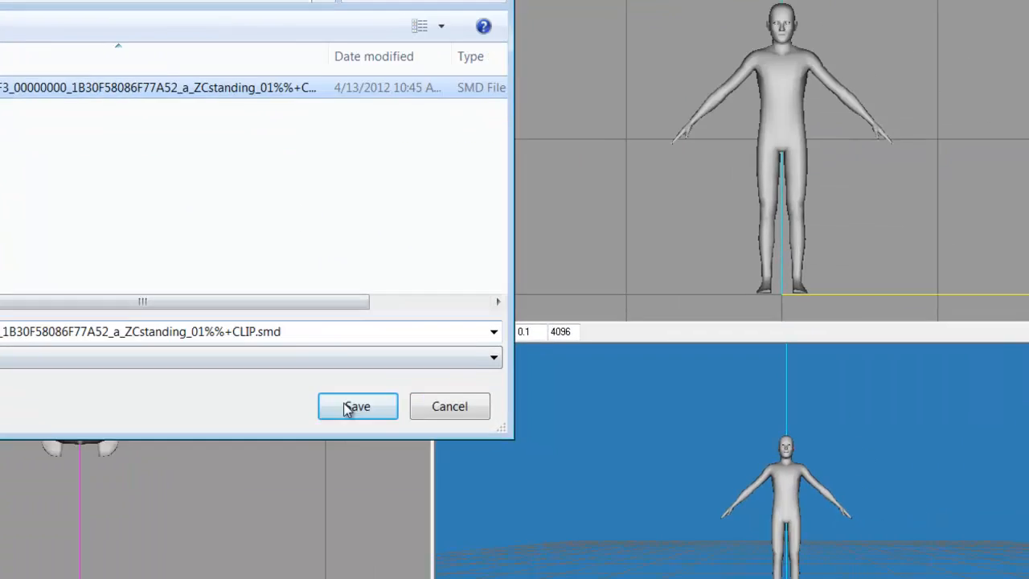
pyautogui.click(354, 407)
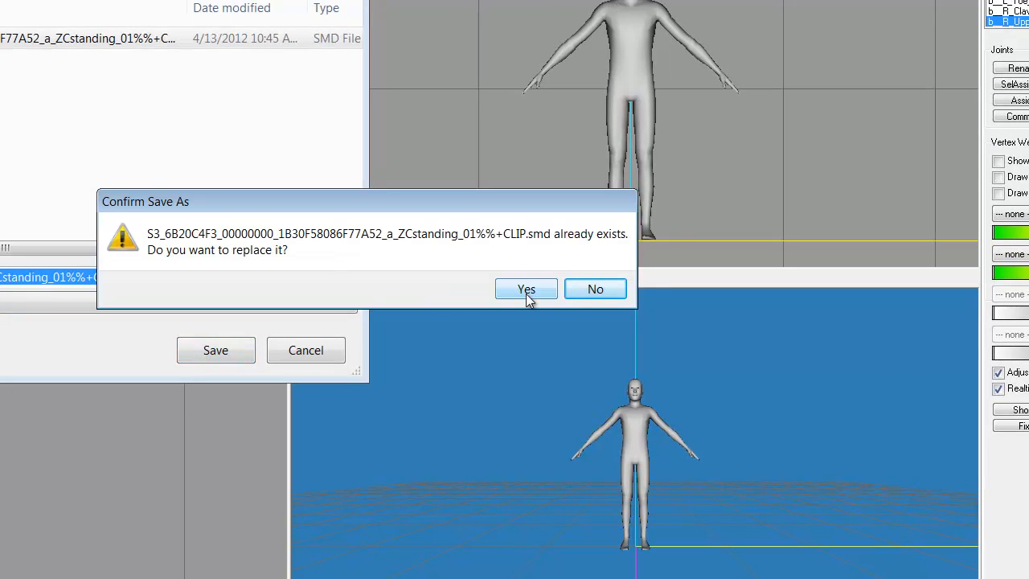
pyautogui.click(526, 289)
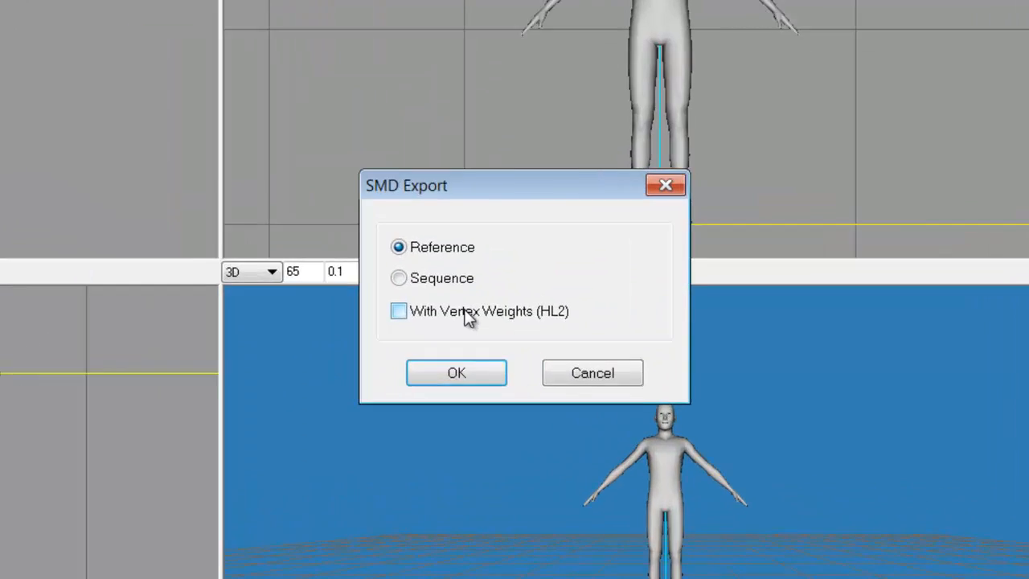
pyautogui.click(327, 262)
pyautogui.click(346, 447)
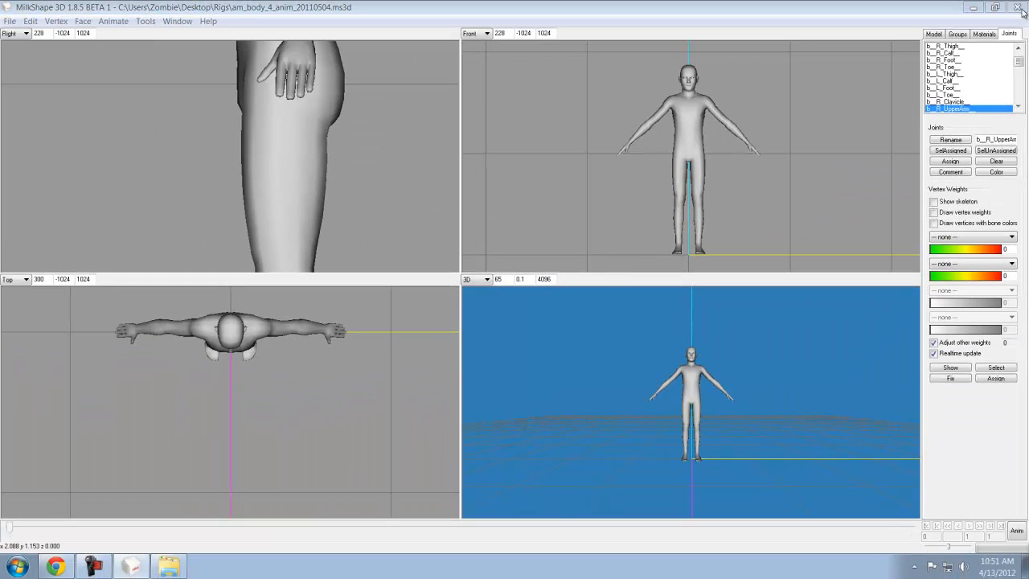
# Exit MilkShape 3D without saving the am_body_4_anim_20110504 rig and close the Rigs folder window
pyautogui.click(1017, 7)
pyautogui.click(534, 336)
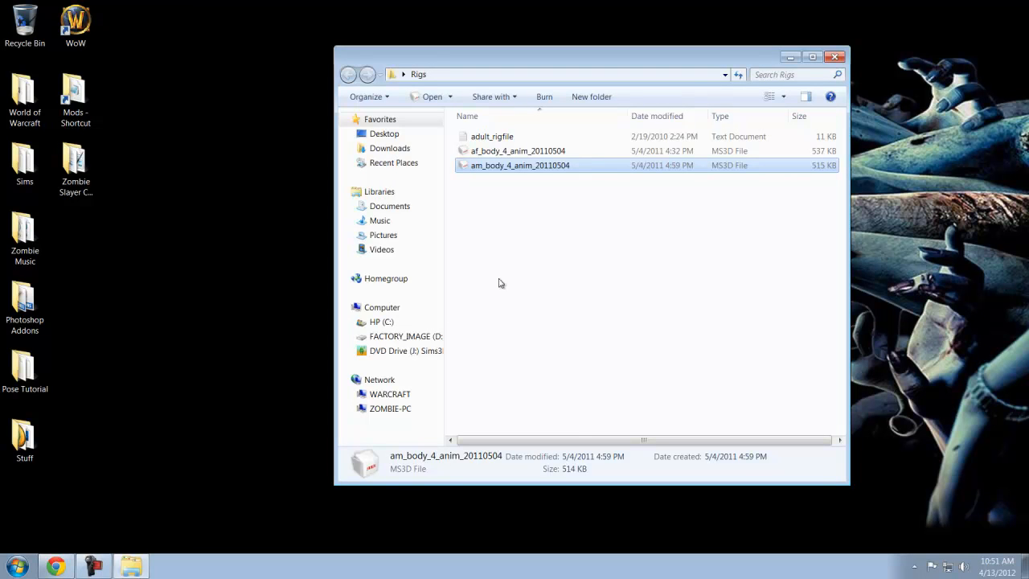
pyautogui.click(836, 55)
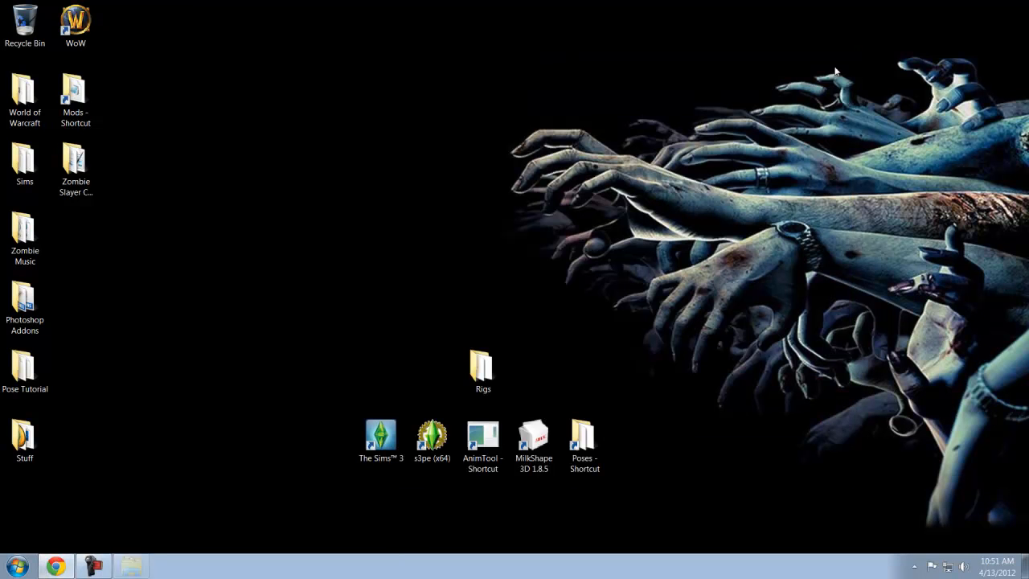
# Using AnimTool, convert S3_6B20C4F3_00000000_1B30F58086F77A52_a_ZCstanding_01%%+CLIP.smd from the Pose Tutorial folder on the desktop to a clip and close the converter
pyautogui.doubleClick(493, 443)
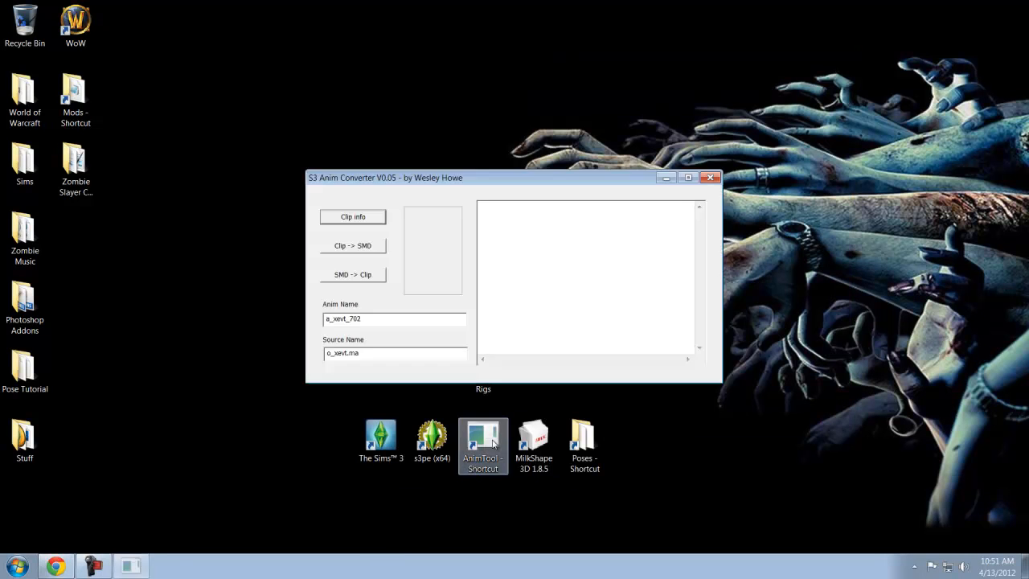
pyautogui.click(351, 274)
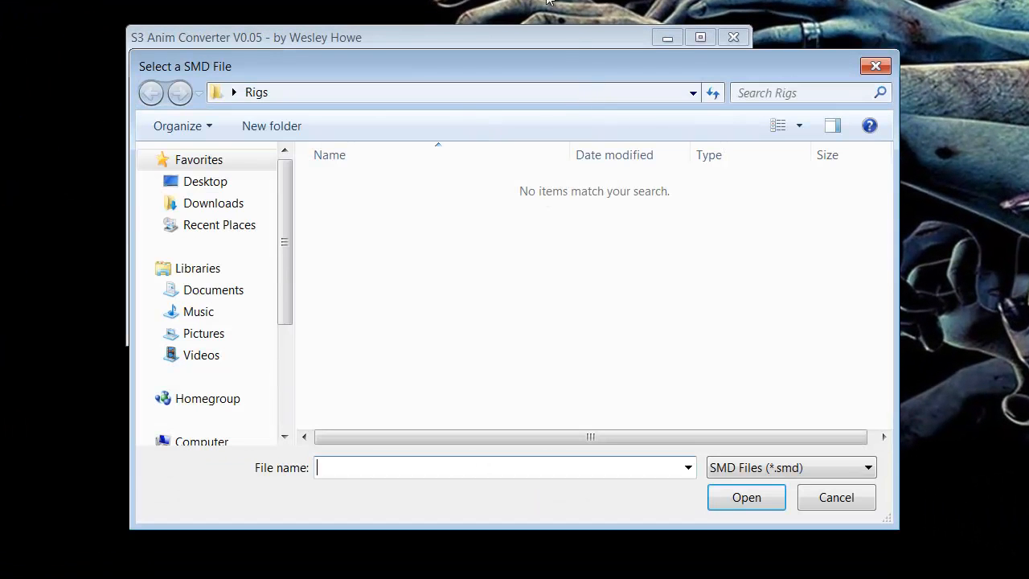
pyautogui.click(239, 180)
pyautogui.click(477, 385)
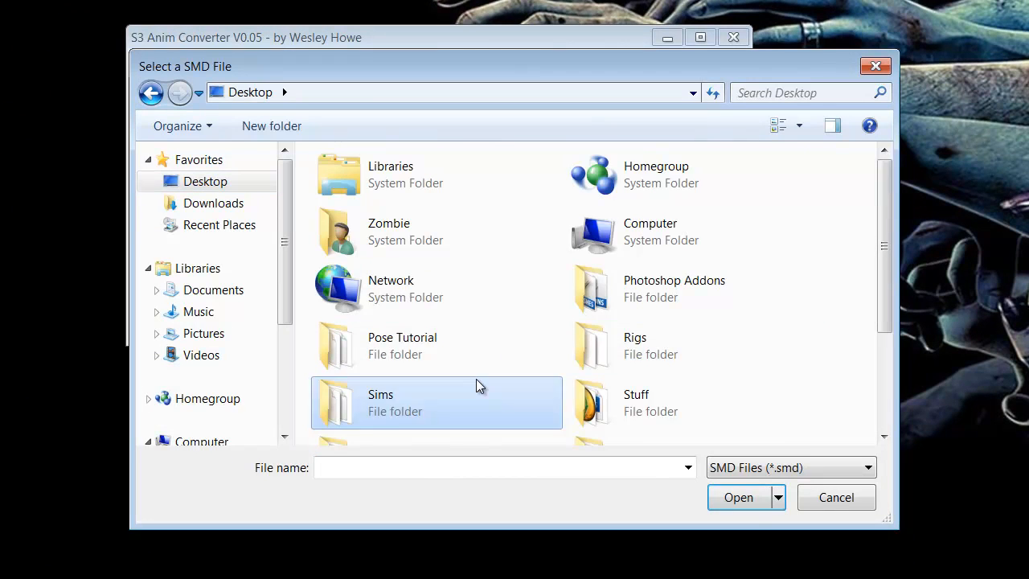
pyautogui.scroll(-3, 477, 386)
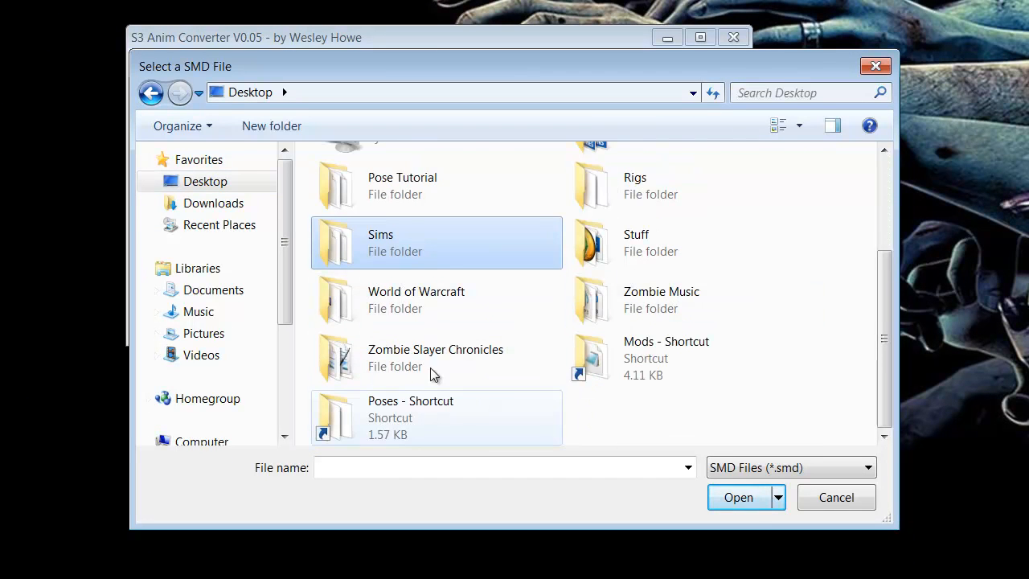
pyautogui.doubleClick(411, 192)
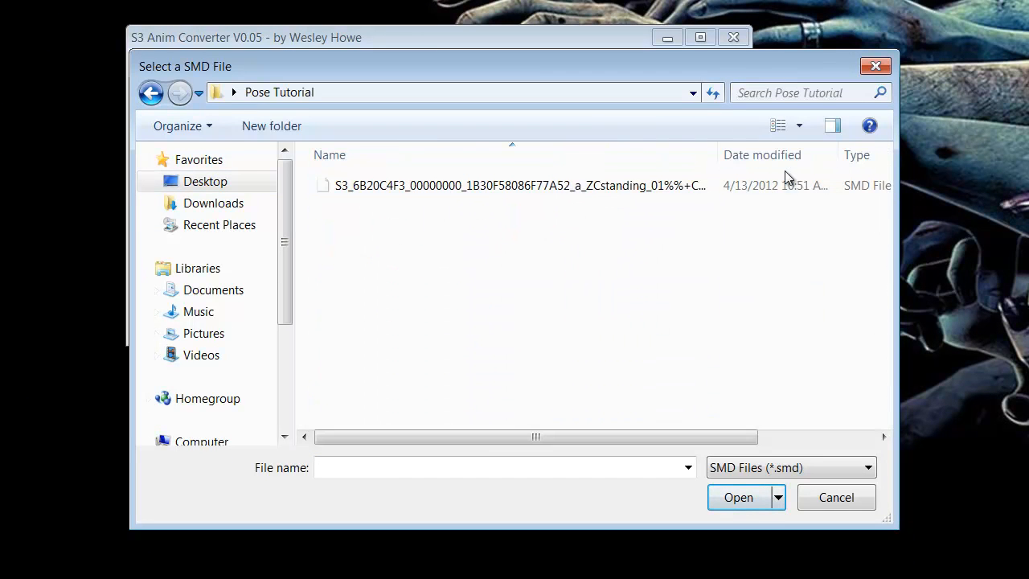
pyautogui.moveTo(722, 152); pyautogui.dragTo(812, 153)
pyautogui.click(717, 187)
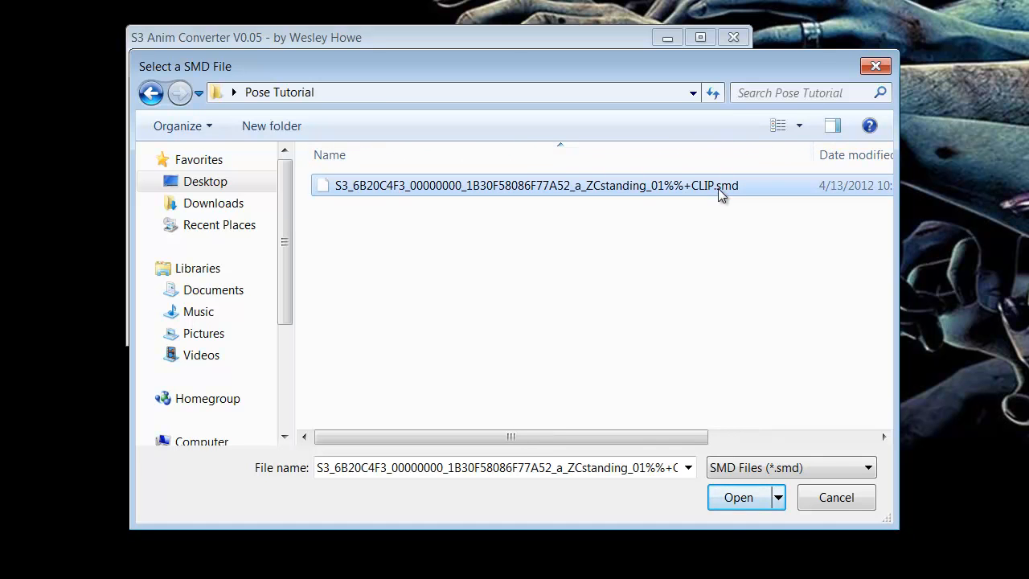
pyautogui.click(742, 500)
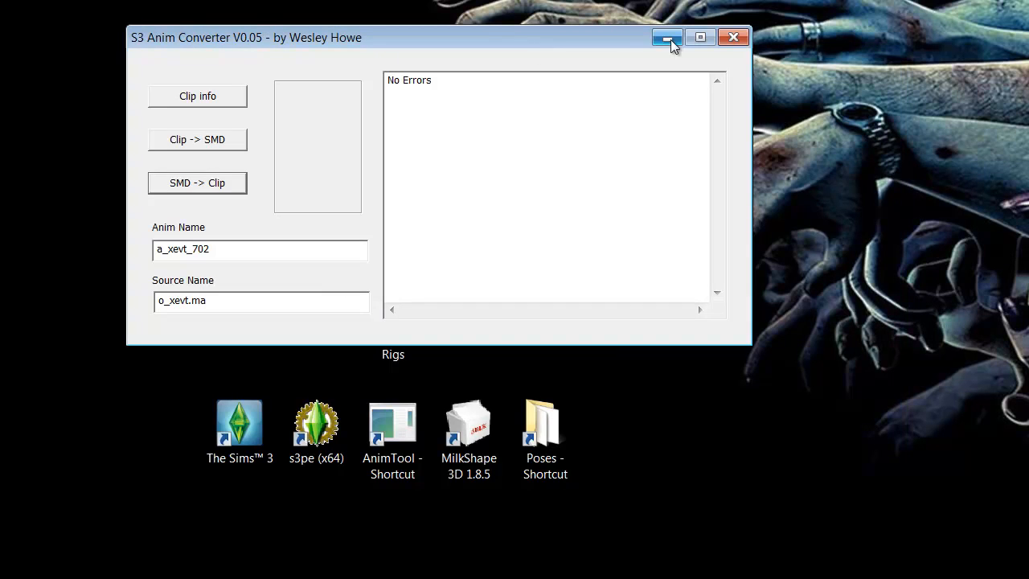
pyautogui.click(731, 38)
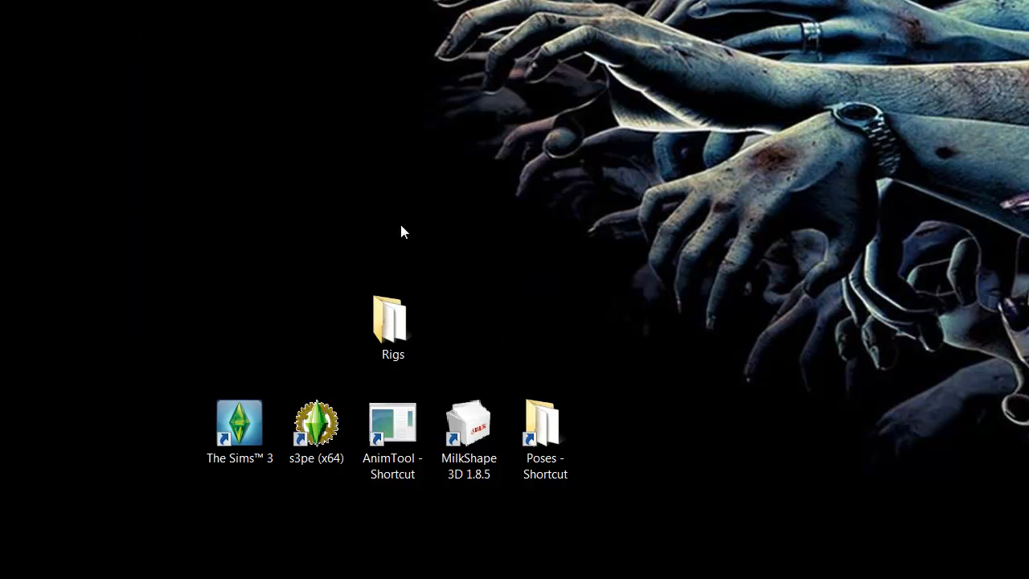
# Launch s3pe (x64) from the desktop and create a new empty package
pyautogui.doubleClick(327, 416)
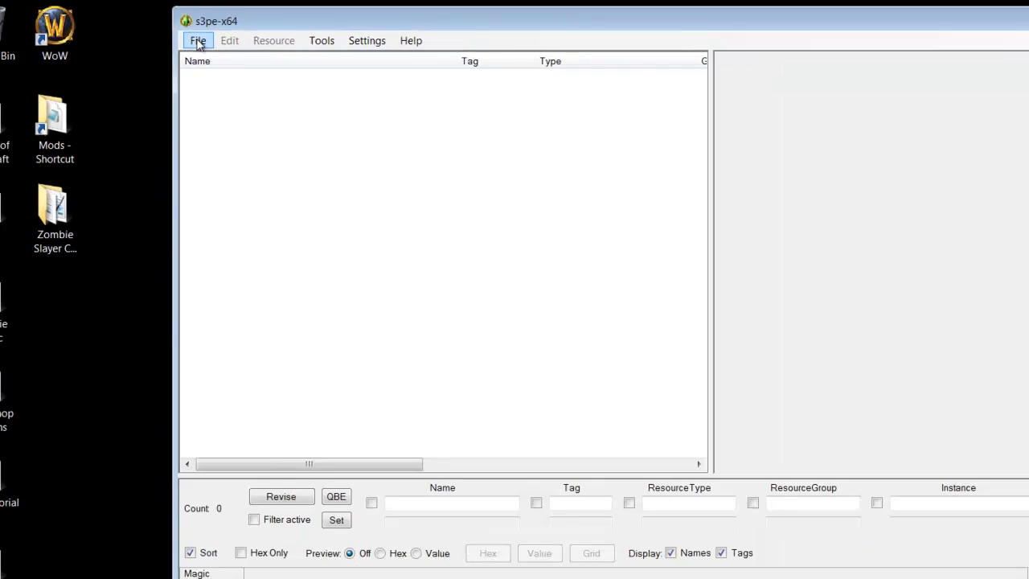
pyautogui.click(186, 32)
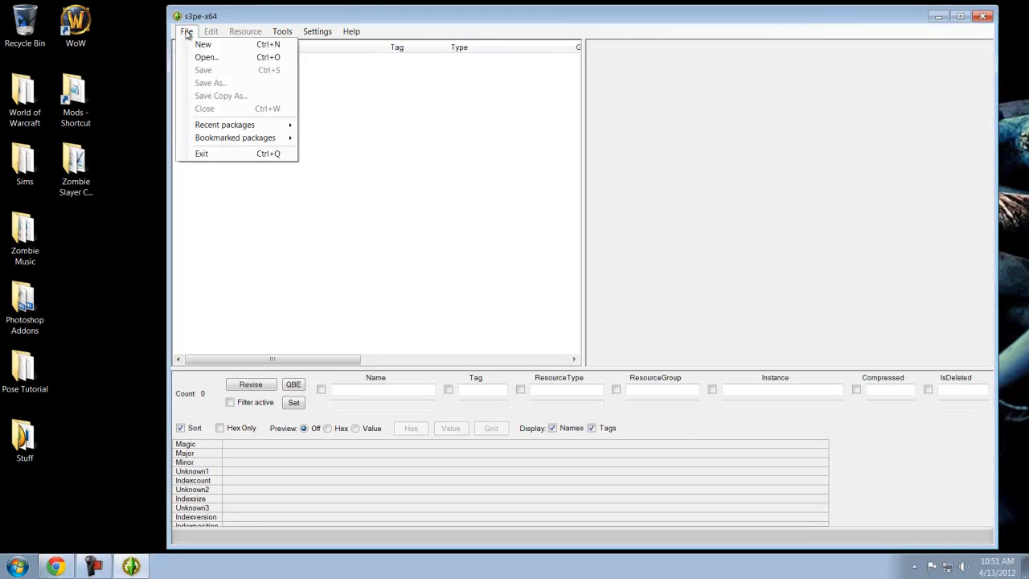
pyautogui.click(201, 44)
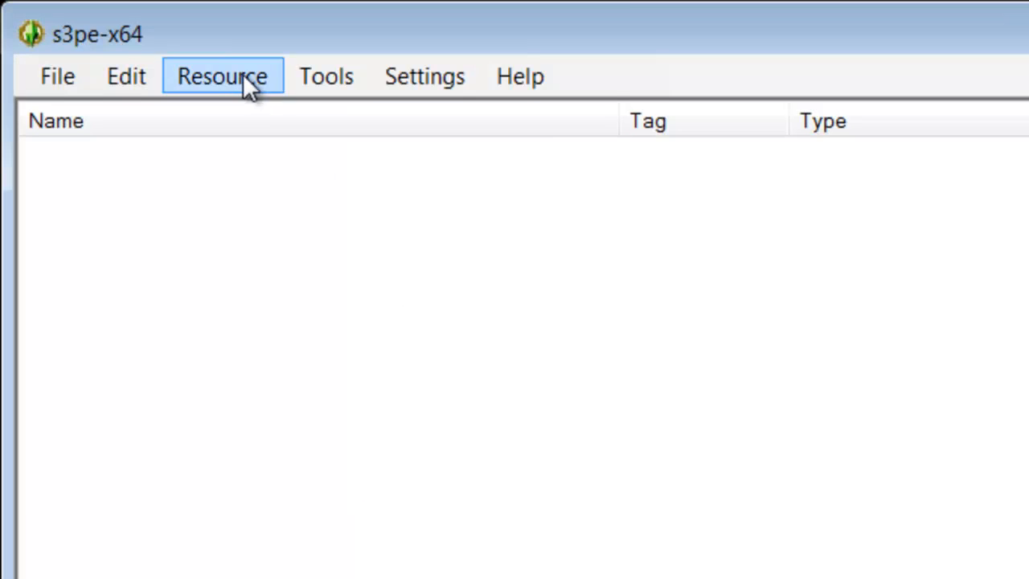
# Import S3_6B20C4F3_00000000_1B30F58086F77A52_a_ZCstanding_01%%+CLIP.animation from the Pose Tutorial folder into the package, accepting its resource details
pyautogui.click(218, 80)
pyautogui.moveTo(385, 459)
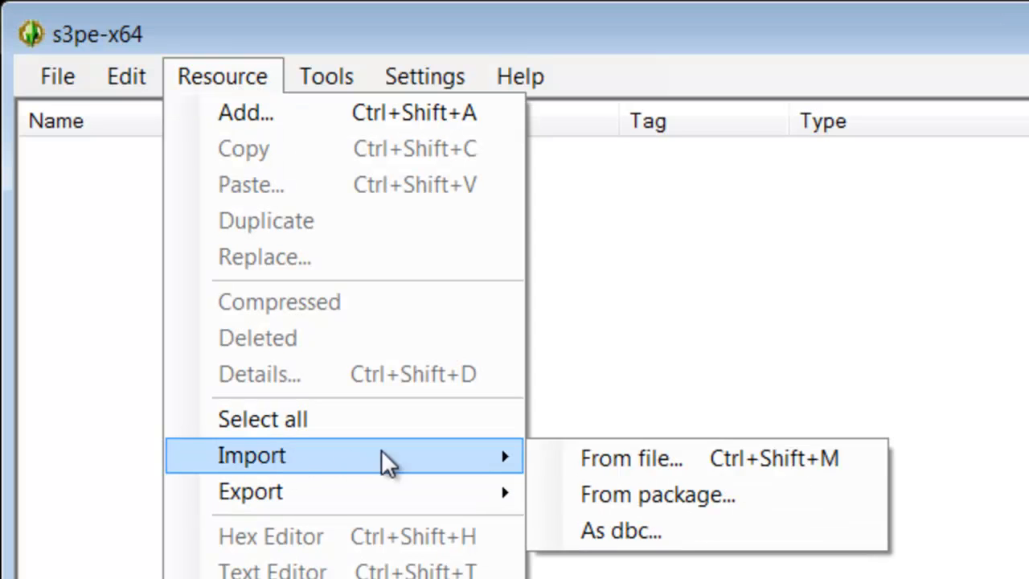
pyautogui.click(607, 458)
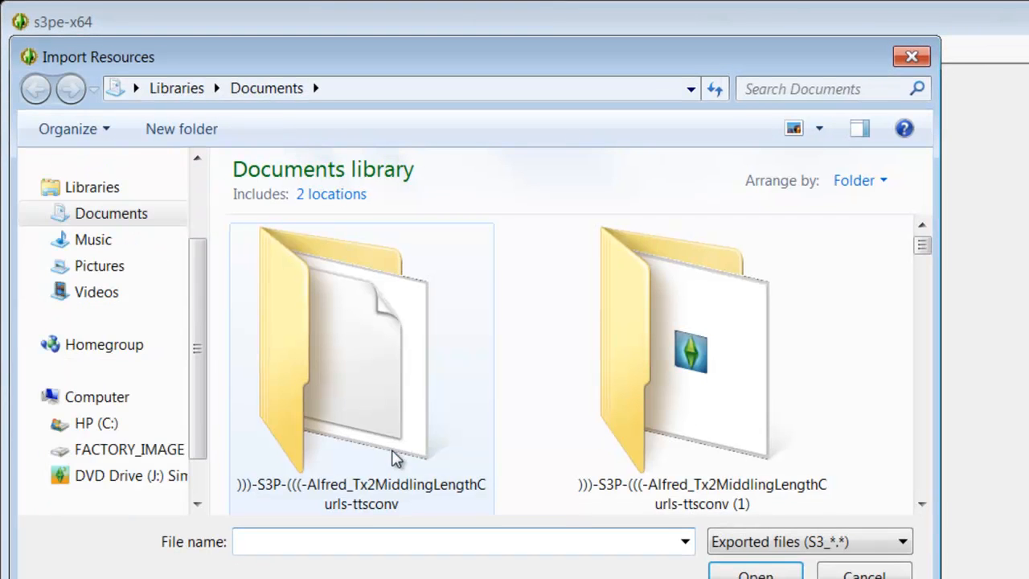
pyautogui.click(136, 196)
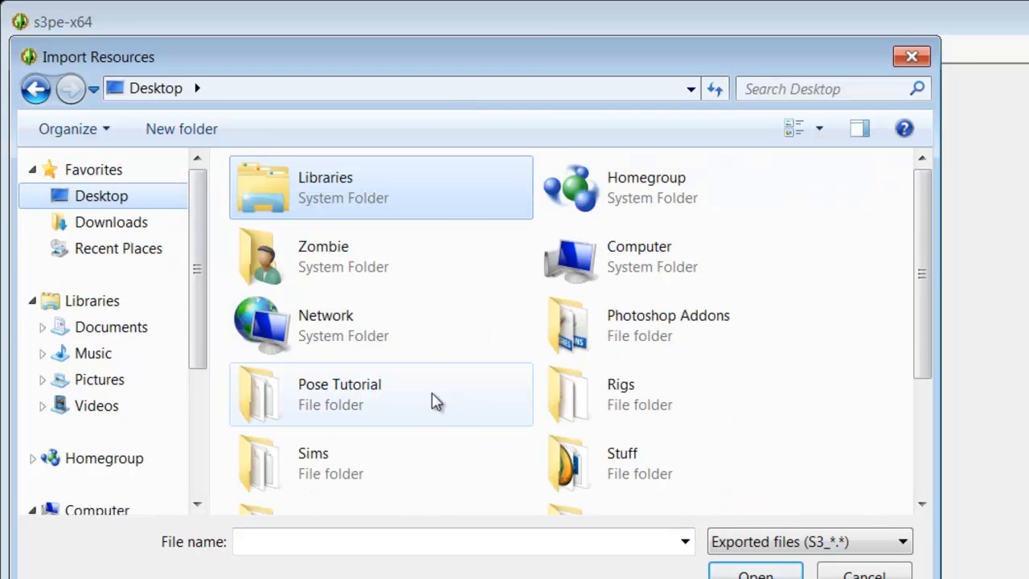
pyautogui.doubleClick(434, 402)
pyautogui.moveTo(838, 165); pyautogui.dragTo(909, 165)
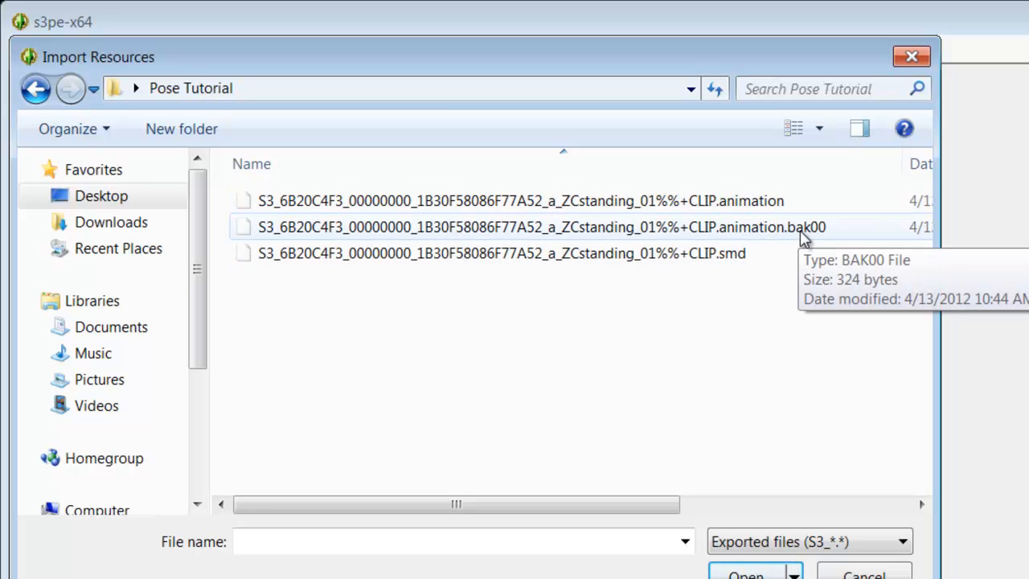
pyautogui.doubleClick(746, 201)
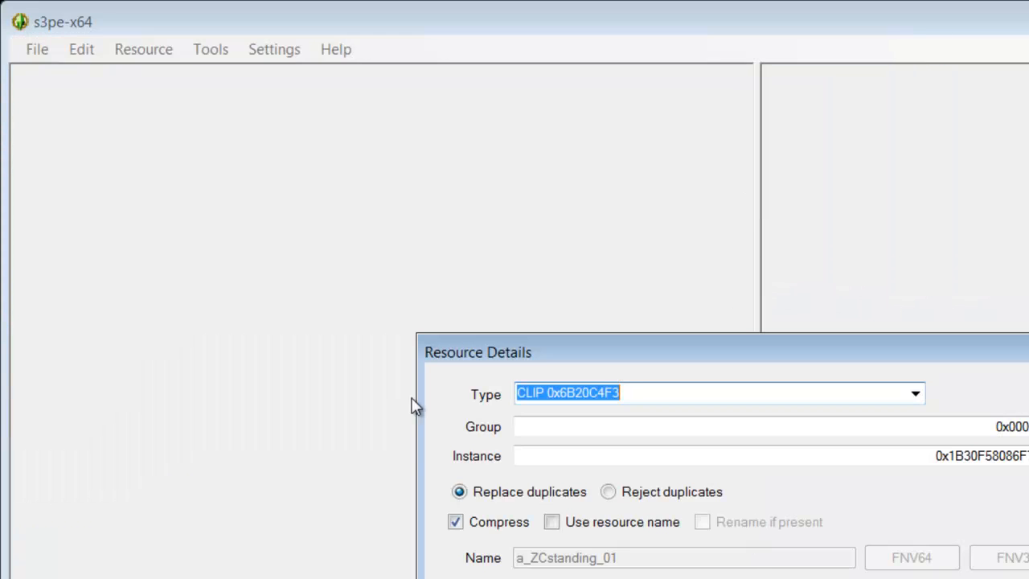
pyautogui.click(1005, 577)
# Export the CLIP resource to a package named a_ZCTP_01 in the Pose Tutorial folder and close s3pe
pyautogui.click(151, 48)
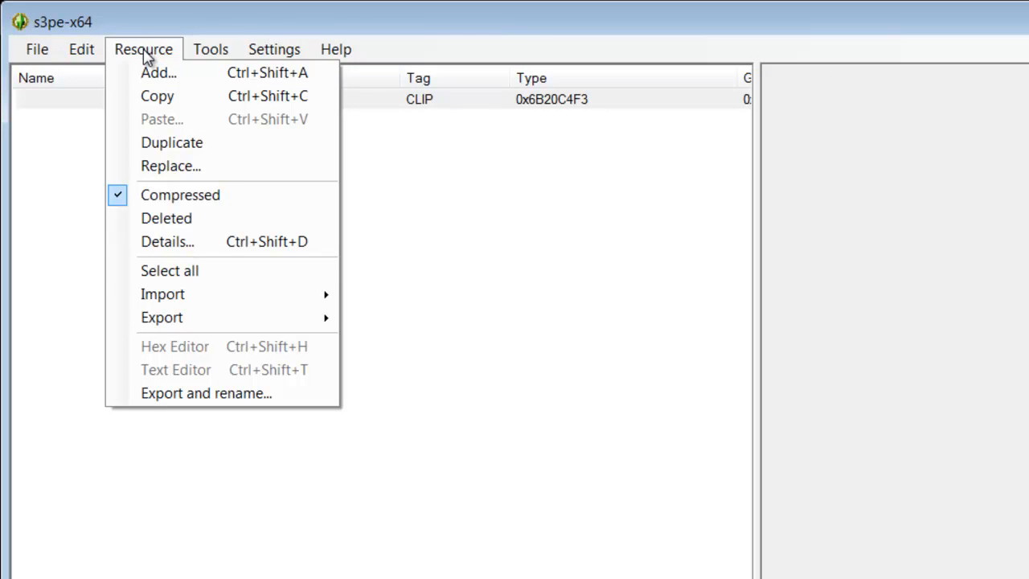
pyautogui.moveTo(174, 319)
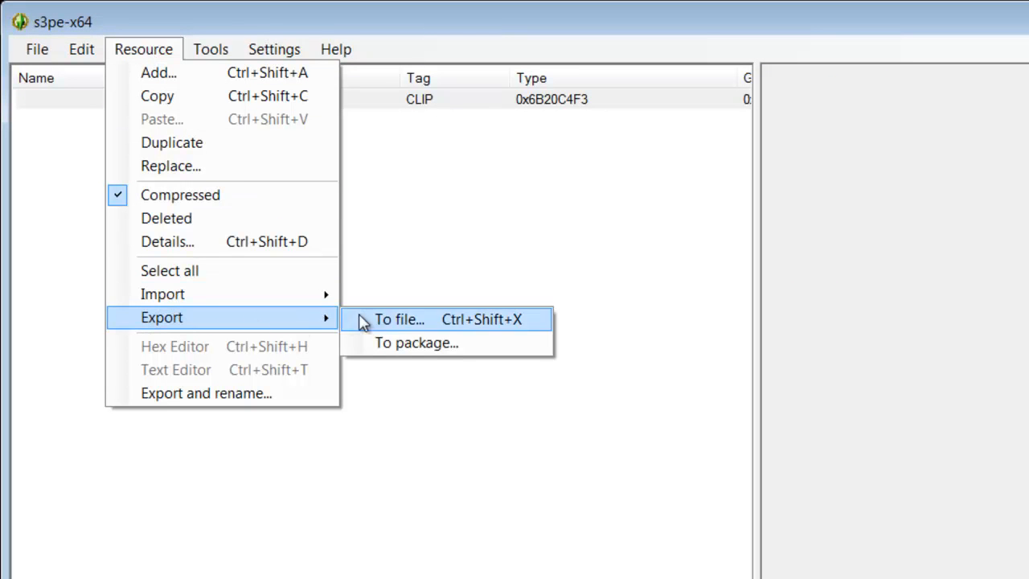
pyautogui.click(363, 342)
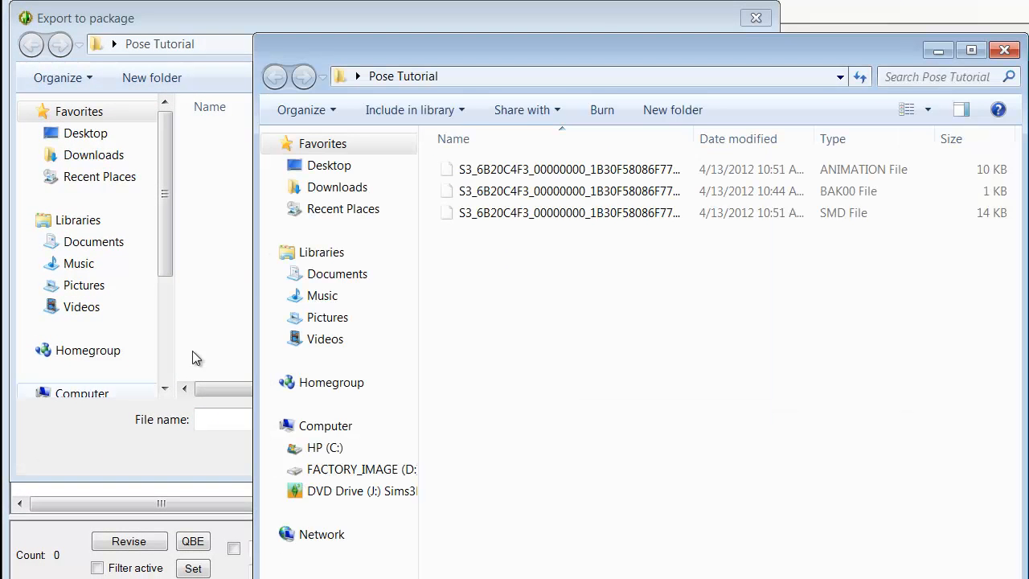
pyautogui.moveTo(694, 138); pyautogui.dragTo(891, 139)
pyautogui.moveTo(792, 114); pyautogui.dragTo(843, 112)
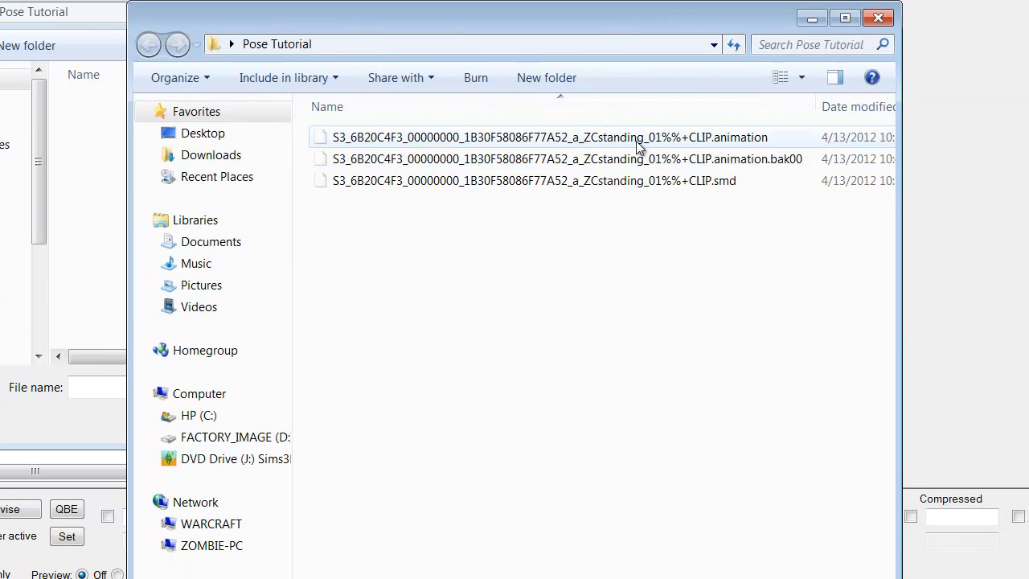
pyautogui.click(878, 18)
pyautogui.write('a_ZC')
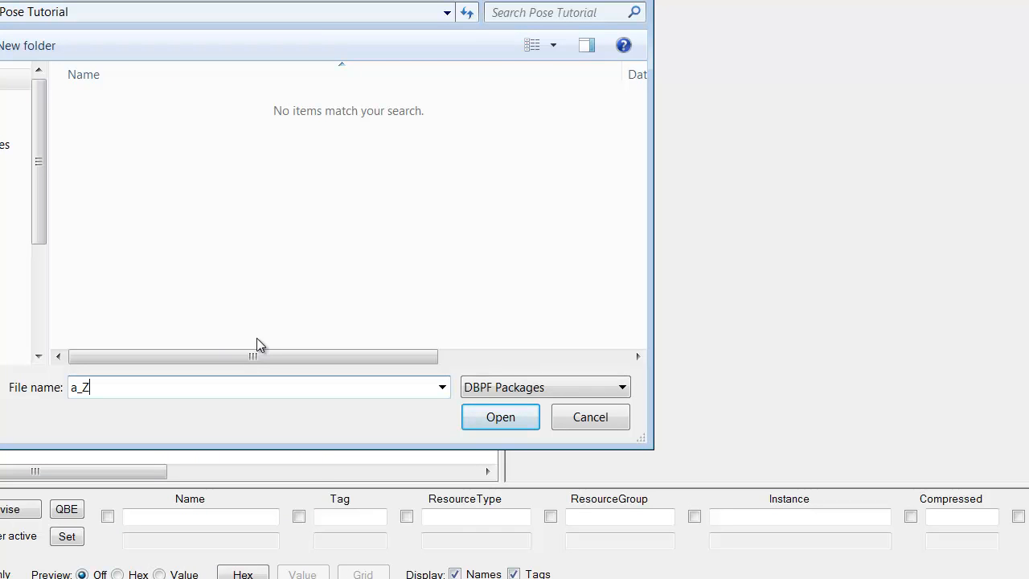
pyautogui.write('TP_01')
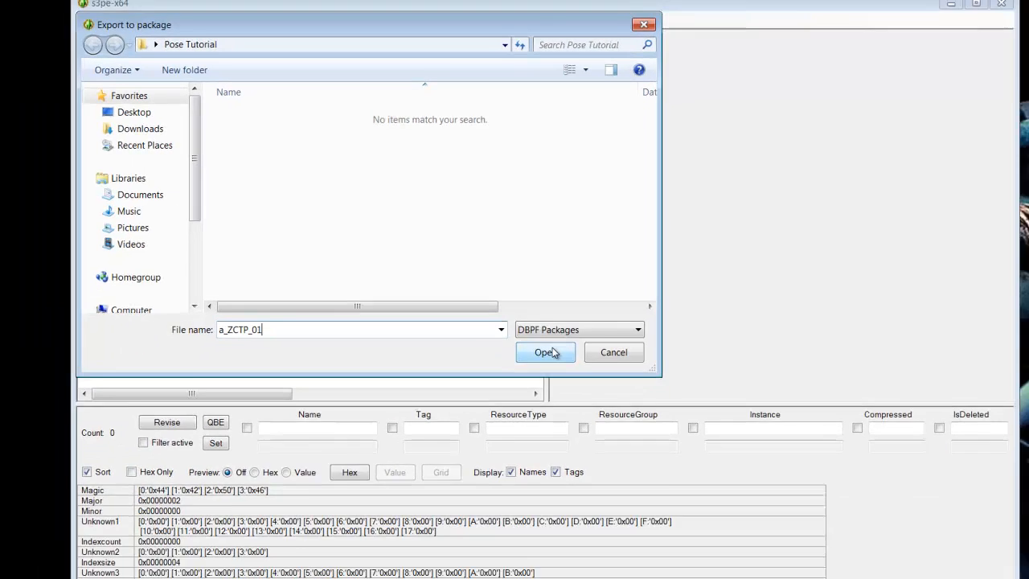
pyautogui.click(499, 417)
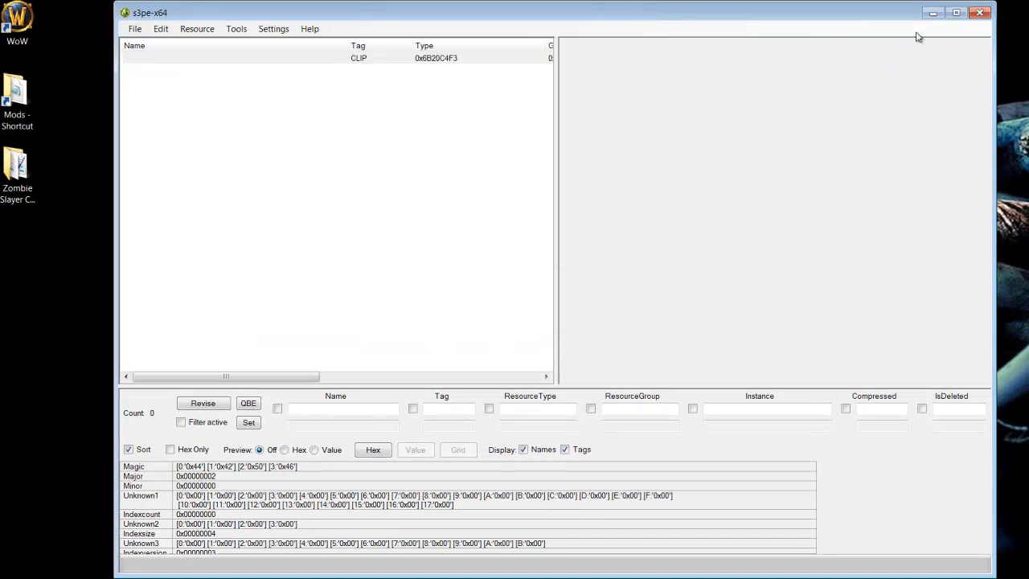
pyautogui.click(978, 12)
pyautogui.click(502, 324)
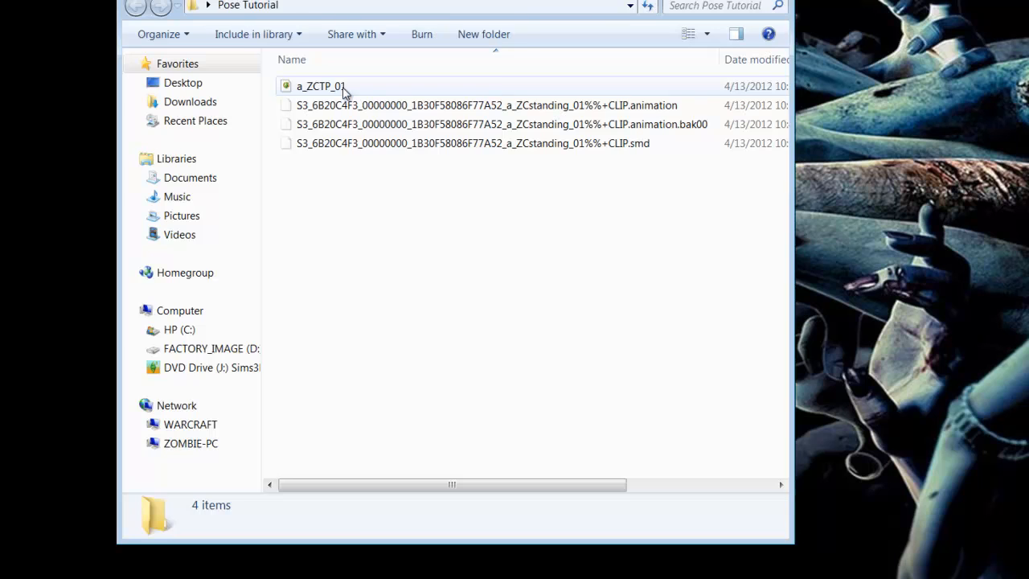
# Move the a_ZCTP_01 package from the Pose Tutorial folder into the Poses shortcut folder on the desktop and close the folder window
pyautogui.click(643, 90)
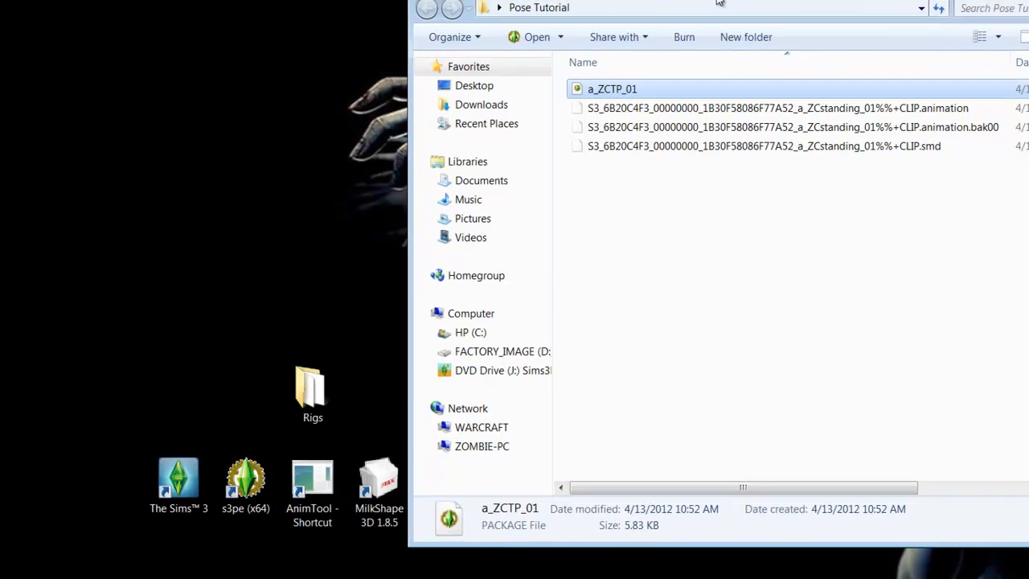
pyautogui.moveTo(696, 0); pyautogui.dragTo(762, 19)
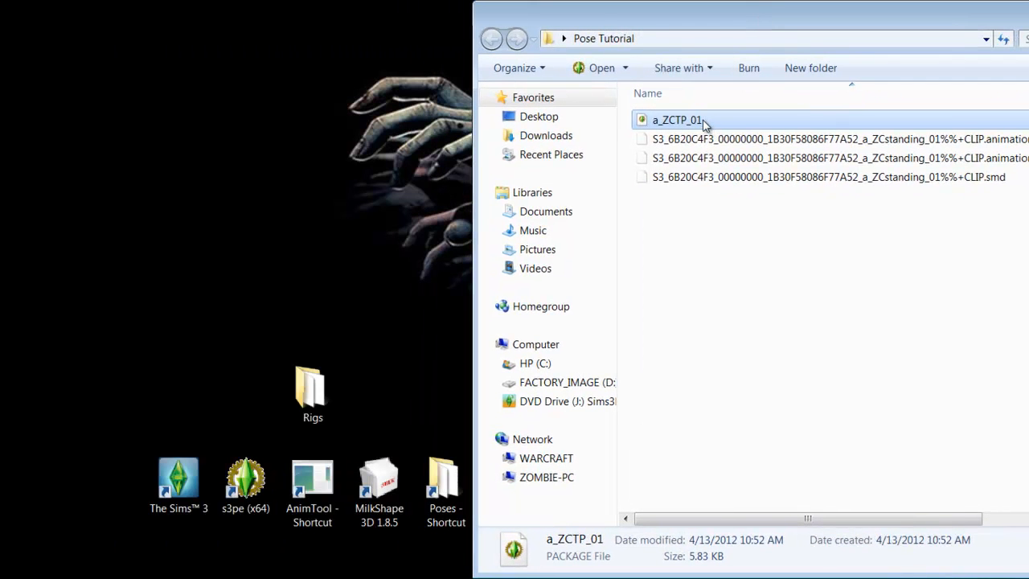
pyautogui.moveTo(700, 127); pyautogui.dragTo(444, 487)
pyautogui.moveTo(762, 22); pyautogui.dragTo(305, 24)
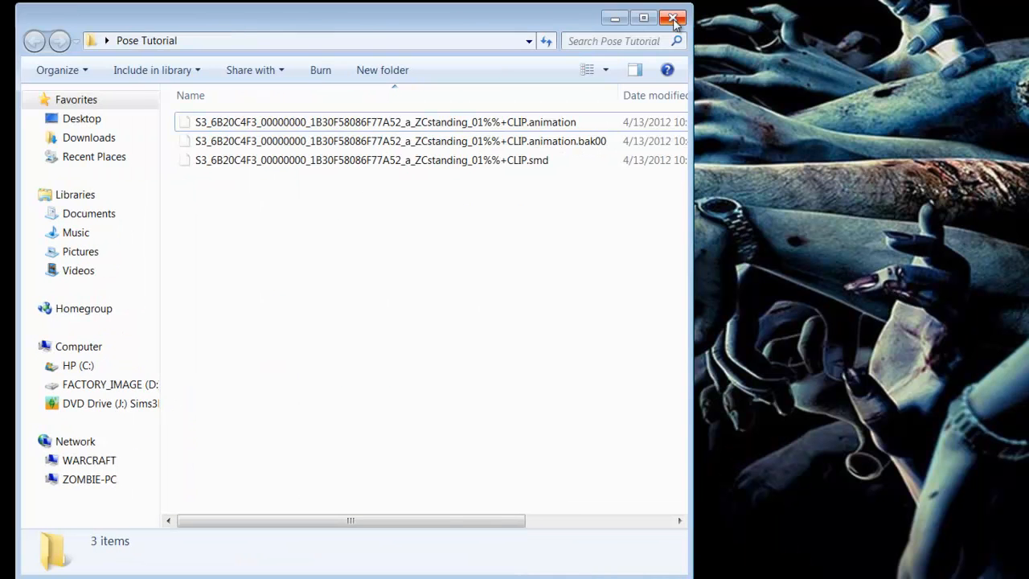
pyautogui.click(679, 17)
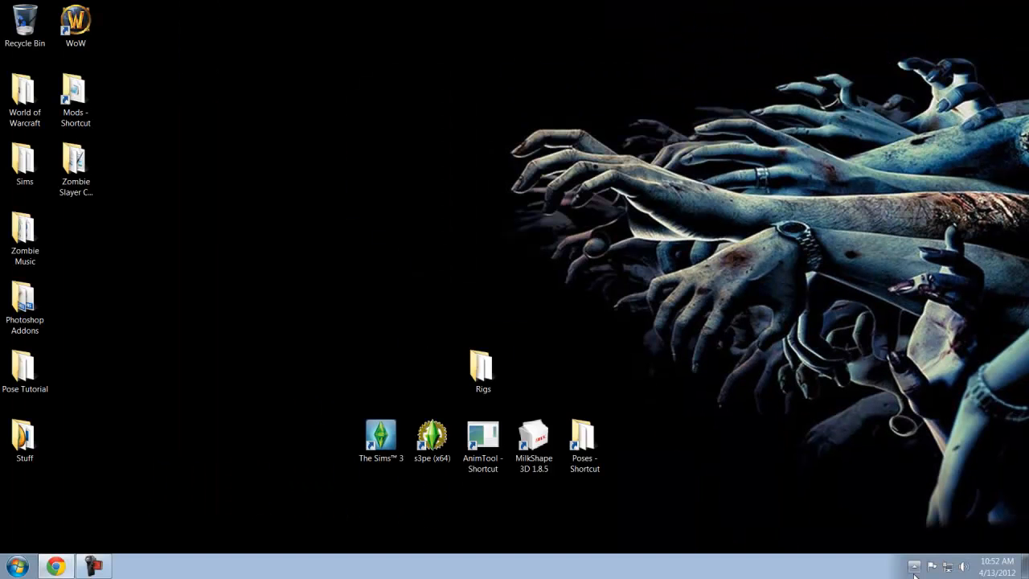